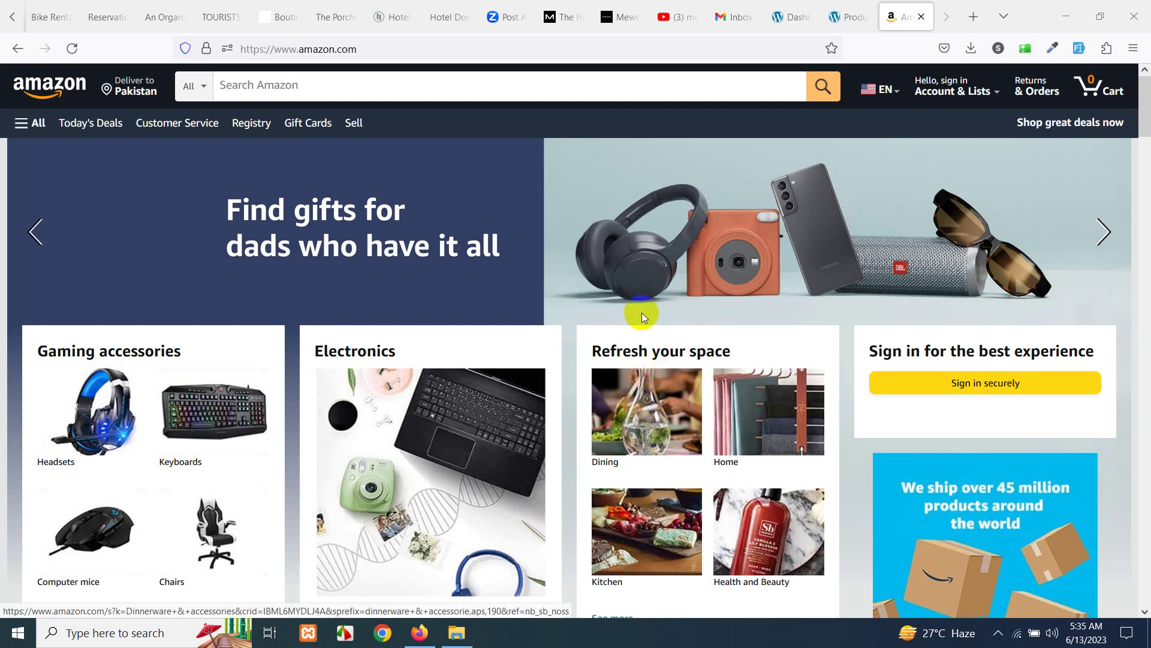
# - Leave the Amazon homepage and switch from the WordPress tab to the store's shop page
pyautogui.scroll(-2, 571, 351)
pyautogui.scroll(2, 571, 353)
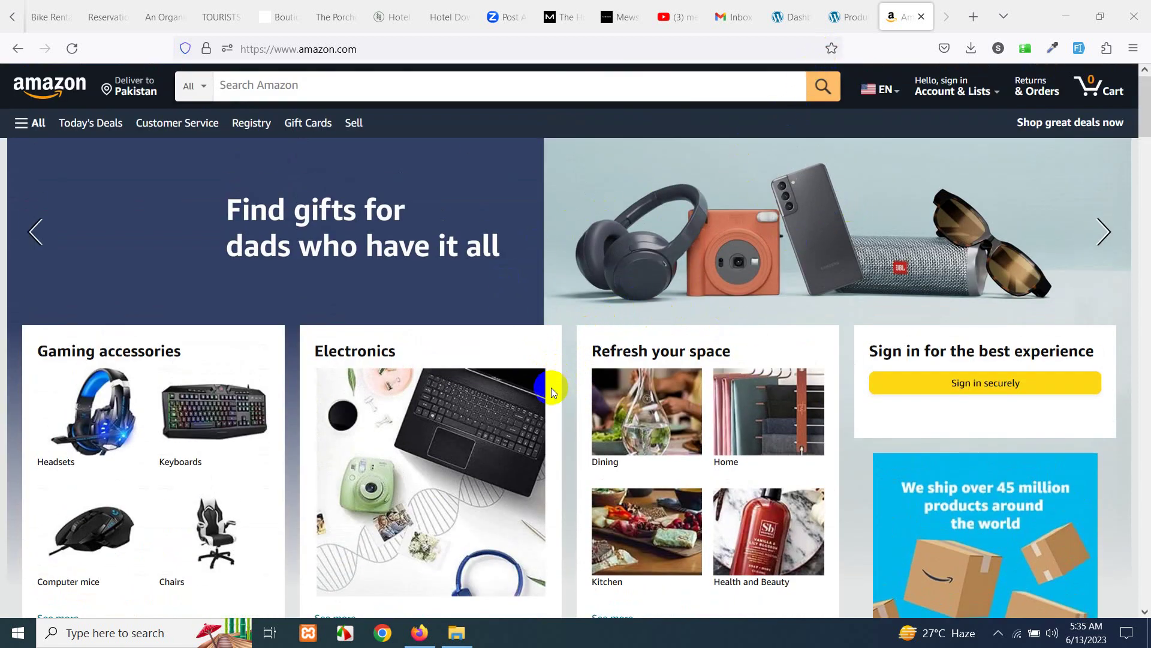
pyautogui.click(796, 6)
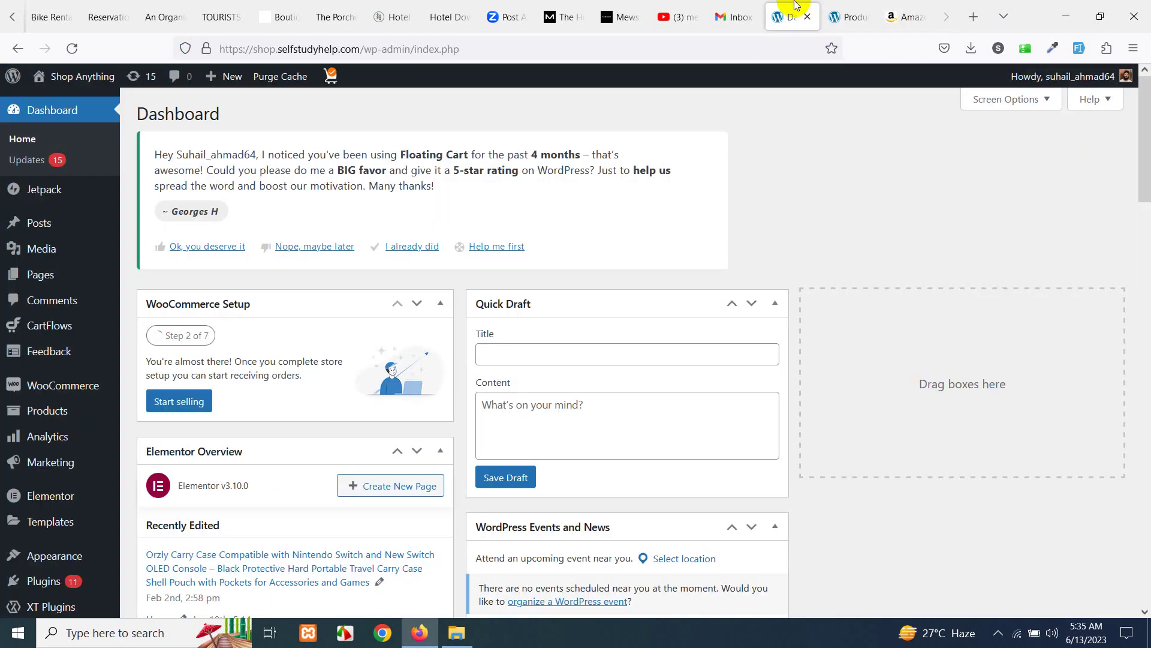
pyautogui.click(838, 6)
# - Scroll up and down the shop grid to browse the product catalogue
pyautogui.scroll(-15, 620, 427)
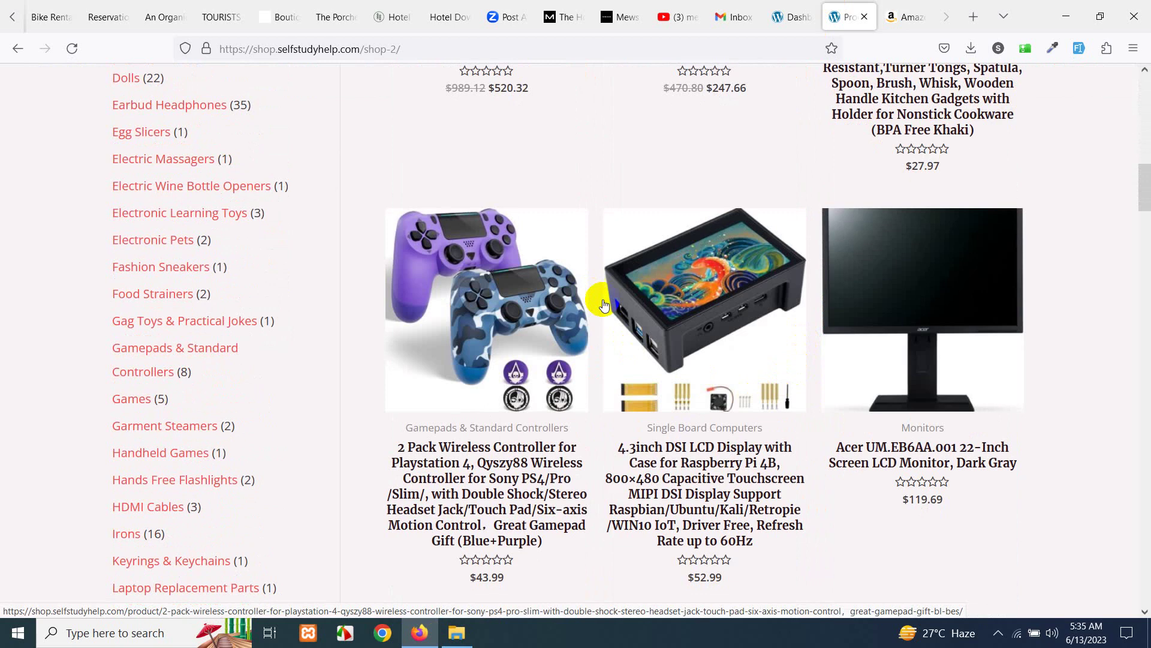
pyautogui.scroll(2, 586, 351)
pyautogui.scroll(-4, 626, 382)
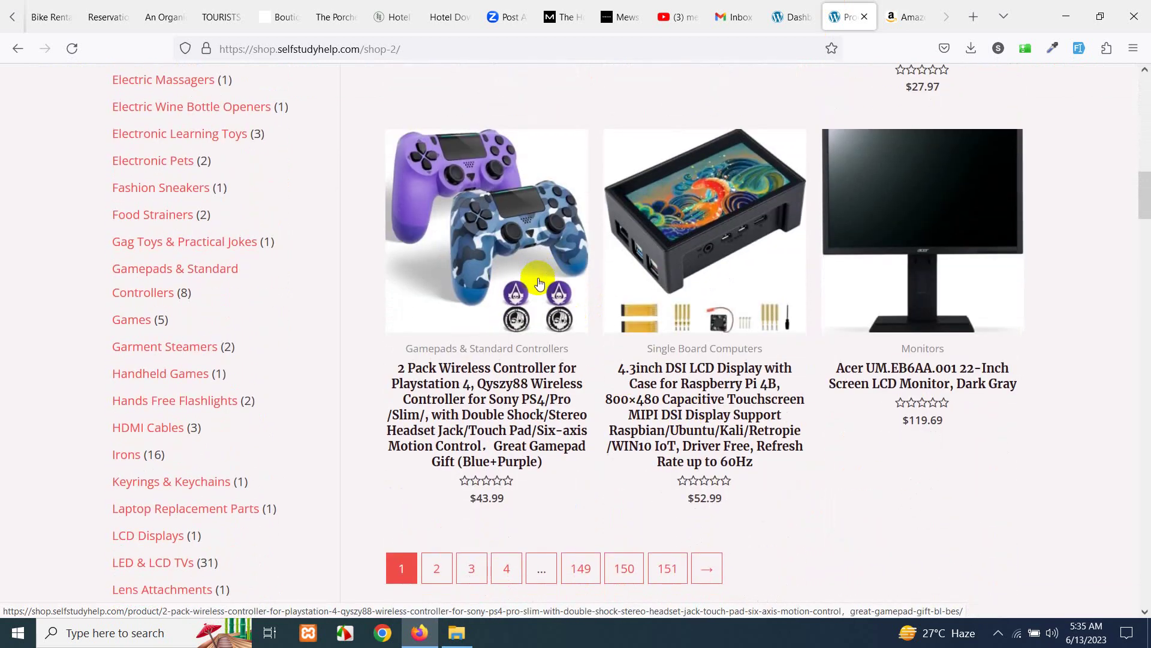
pyautogui.scroll(1, 797, 367)
pyautogui.scroll(9, 796, 367)
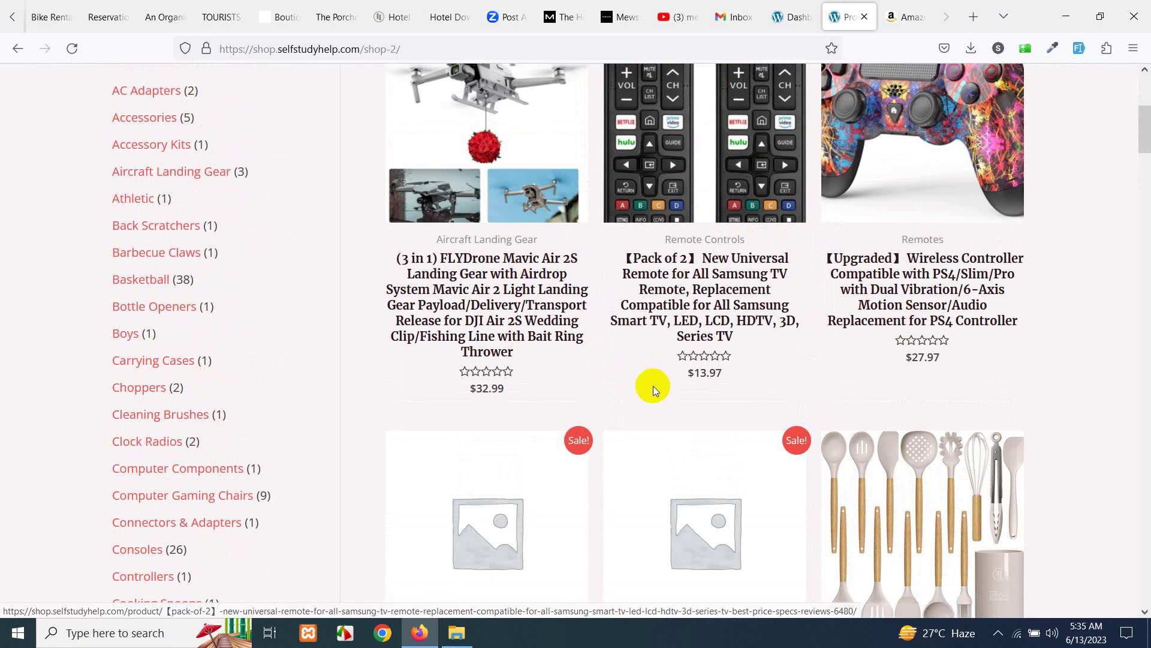
pyautogui.scroll(3, 549, 307)
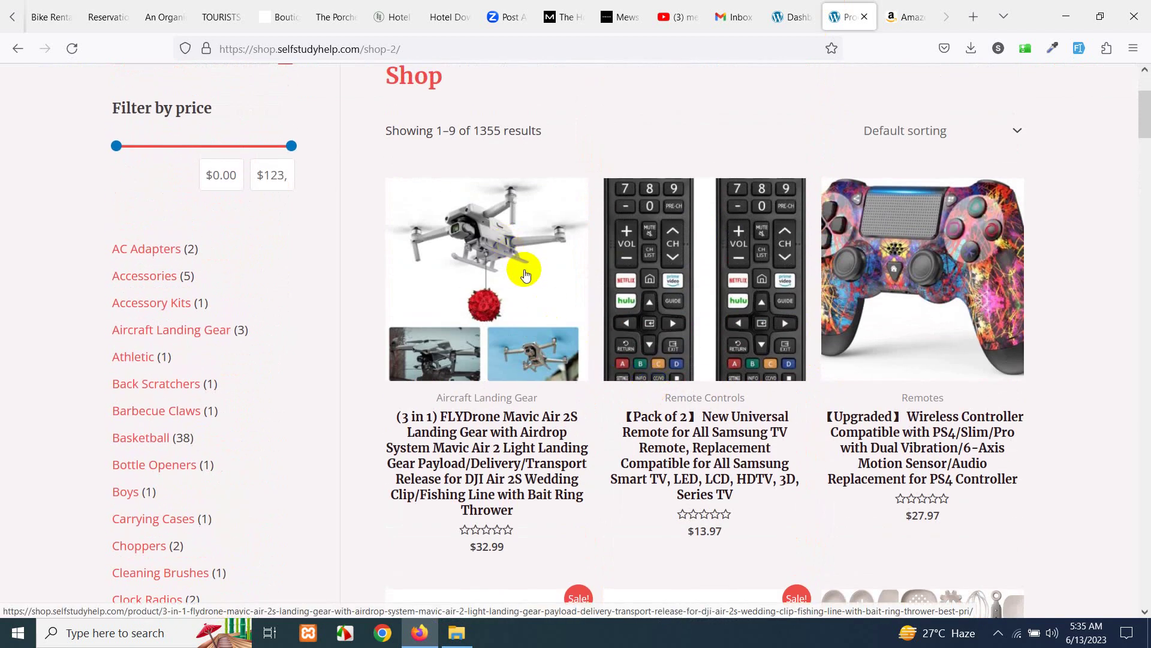
pyautogui.scroll(3, 506, 265)
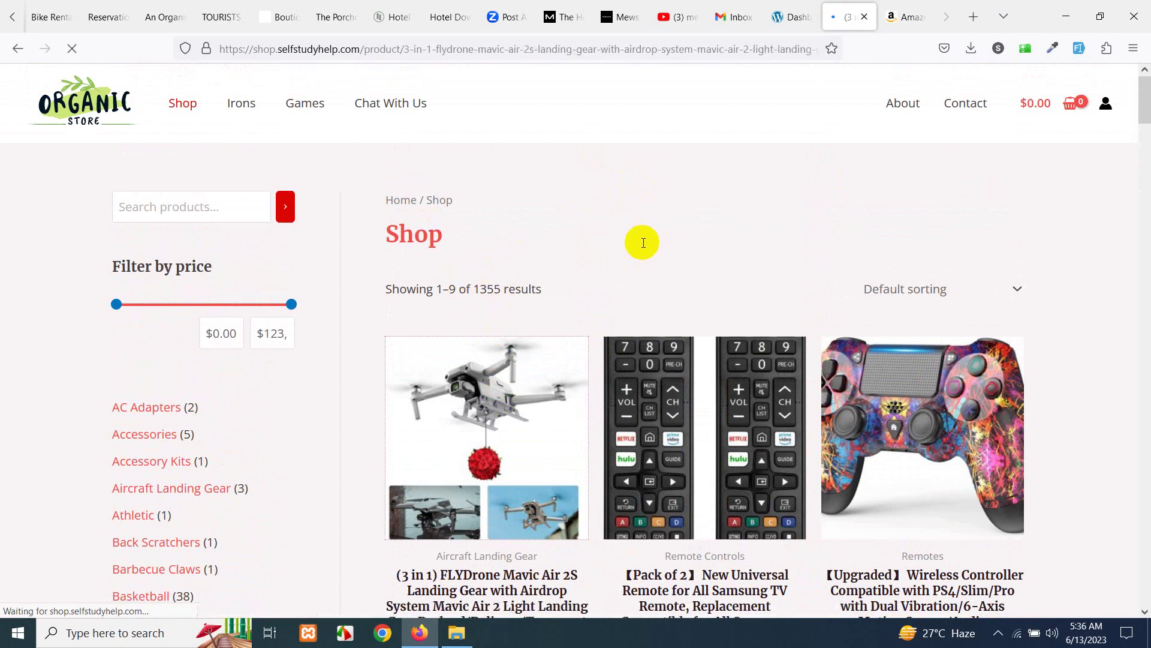
pyautogui.scroll(-5, 786, 378)
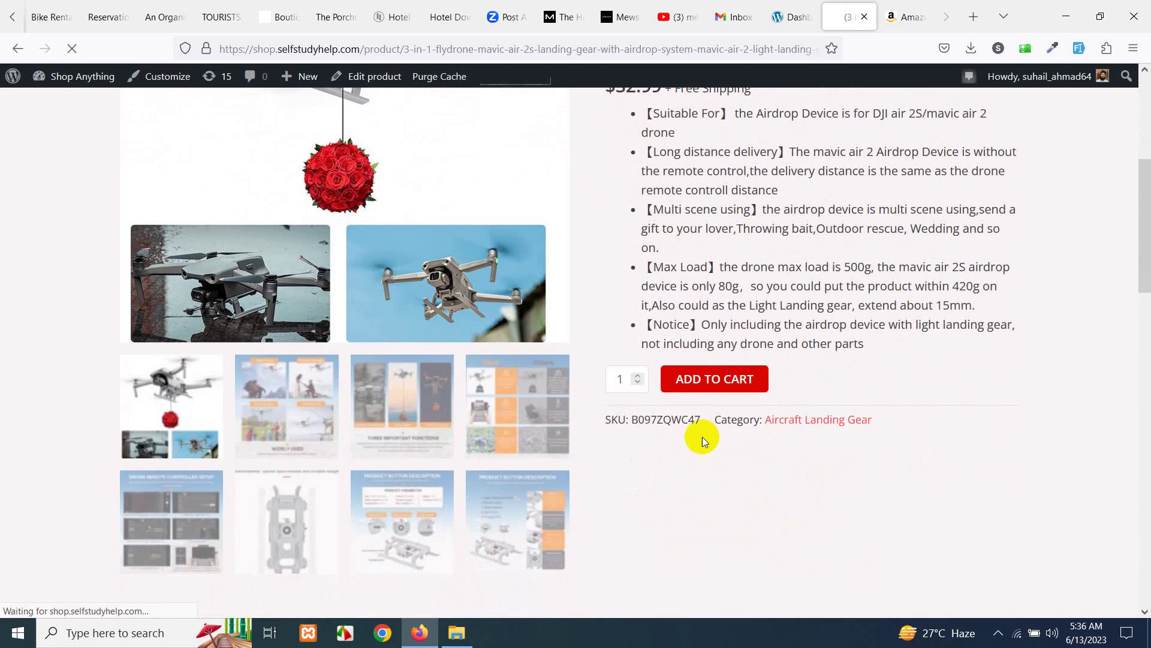
# - Try adding the $32.99 FLYDrone landing gear to the cart, then return to the shop listing
pyautogui.click(732, 389)
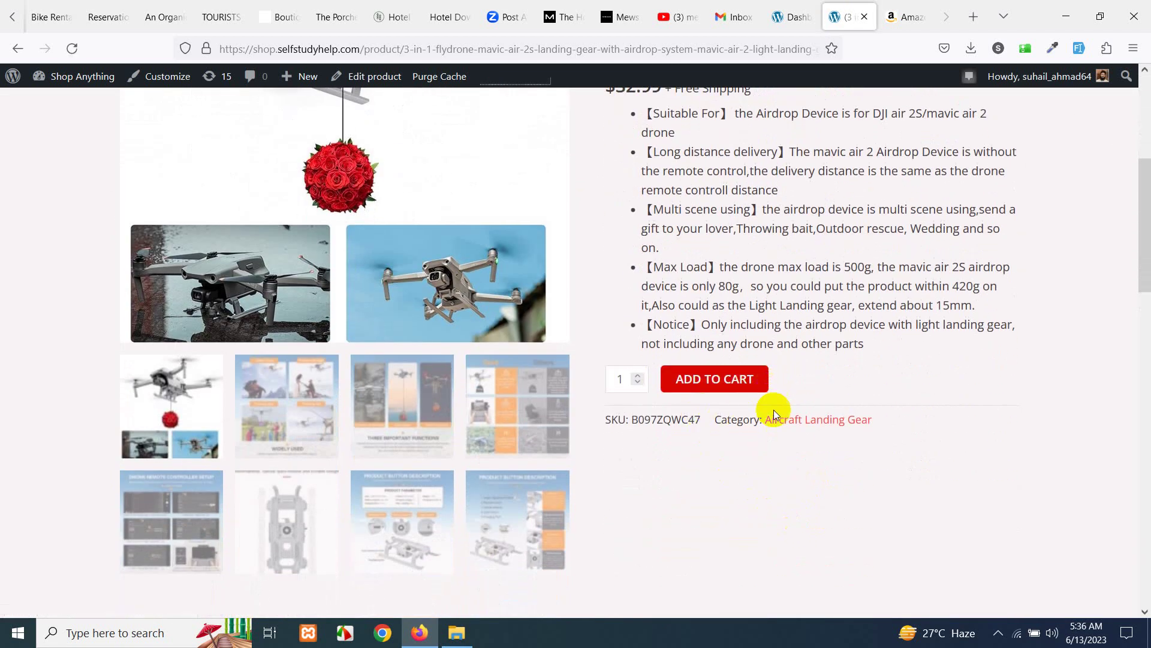
pyautogui.scroll(5, 743, 393)
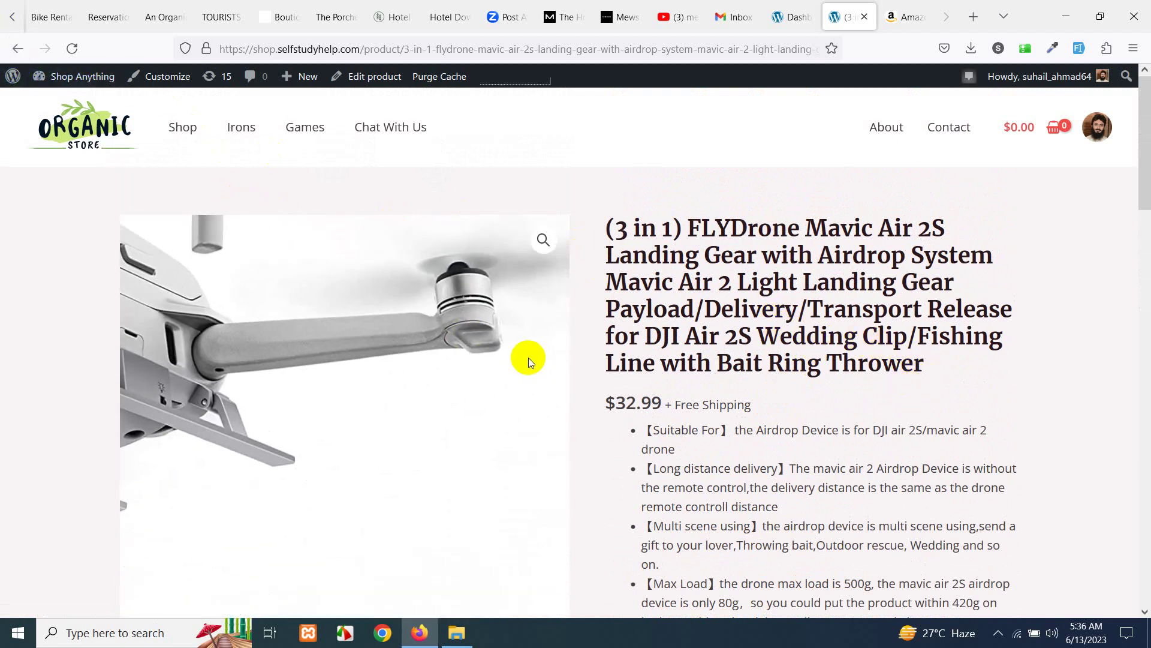
pyautogui.click(18, 49)
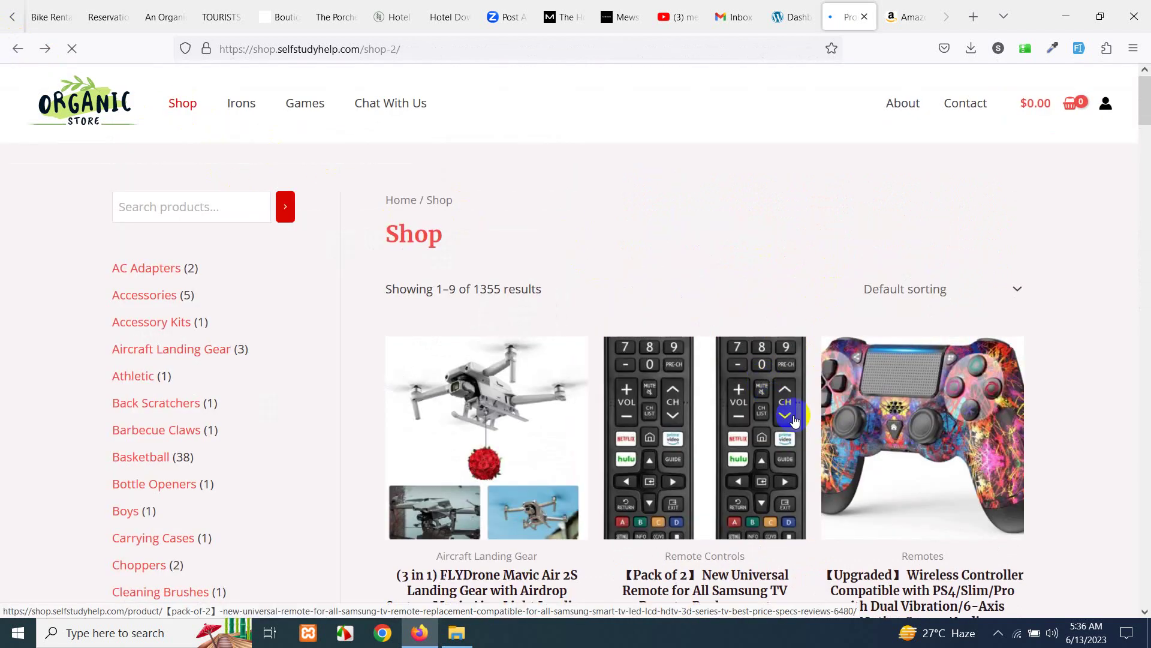
pyautogui.scroll(-6, 699, 226)
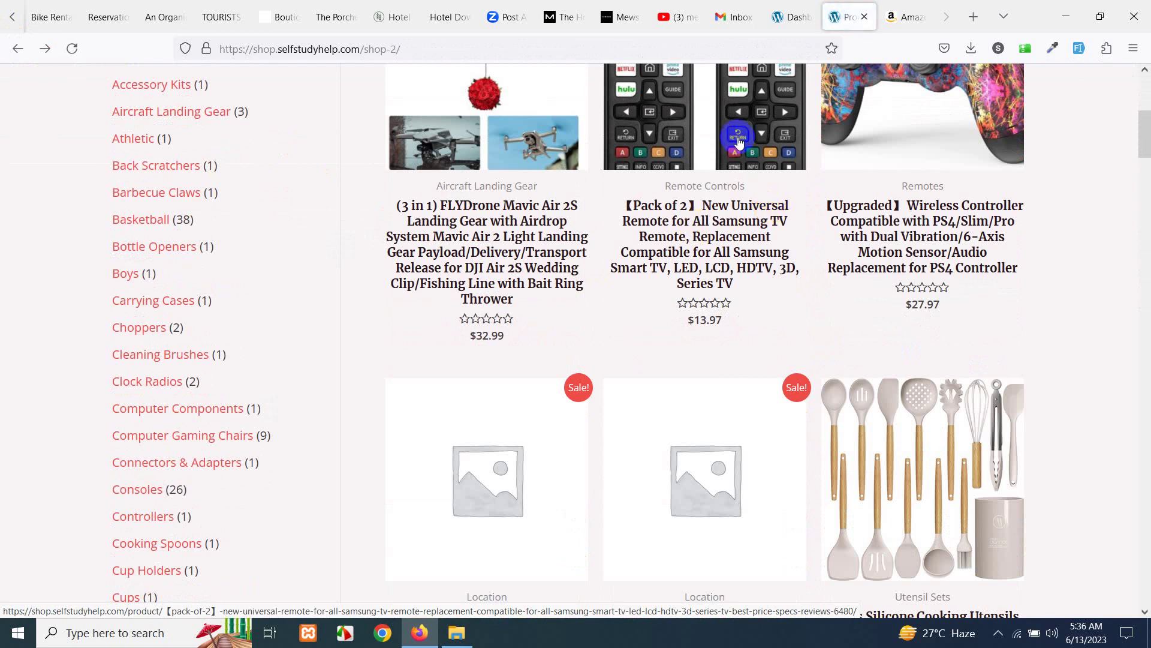
pyautogui.click(772, 233)
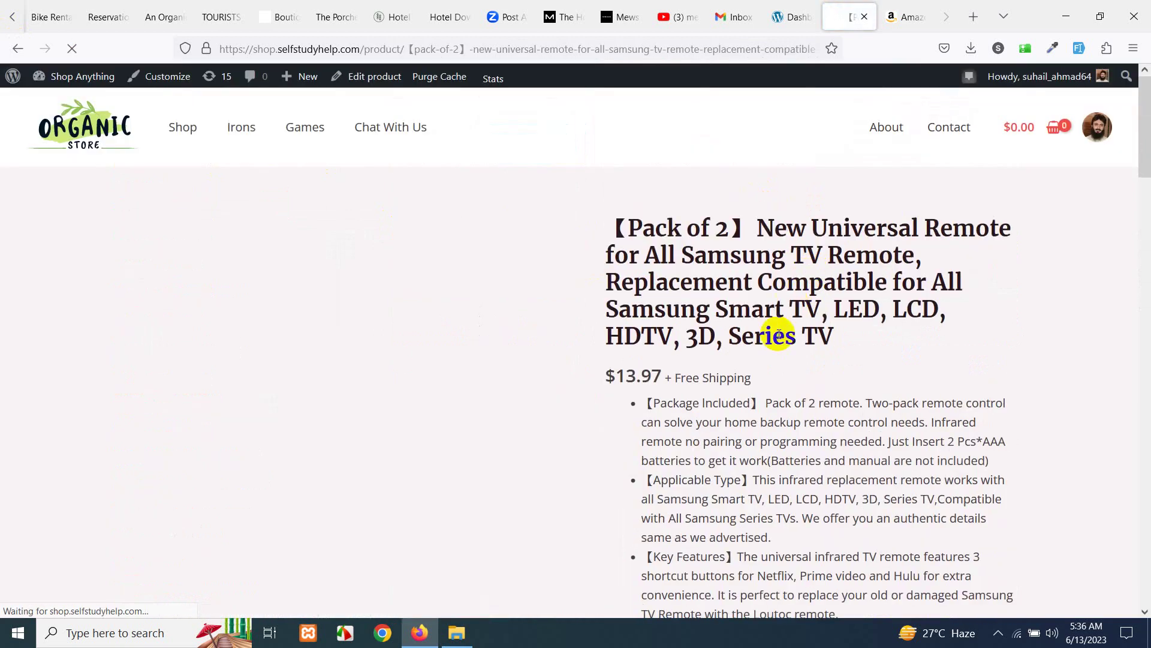
pyautogui.scroll(-5, 776, 334)
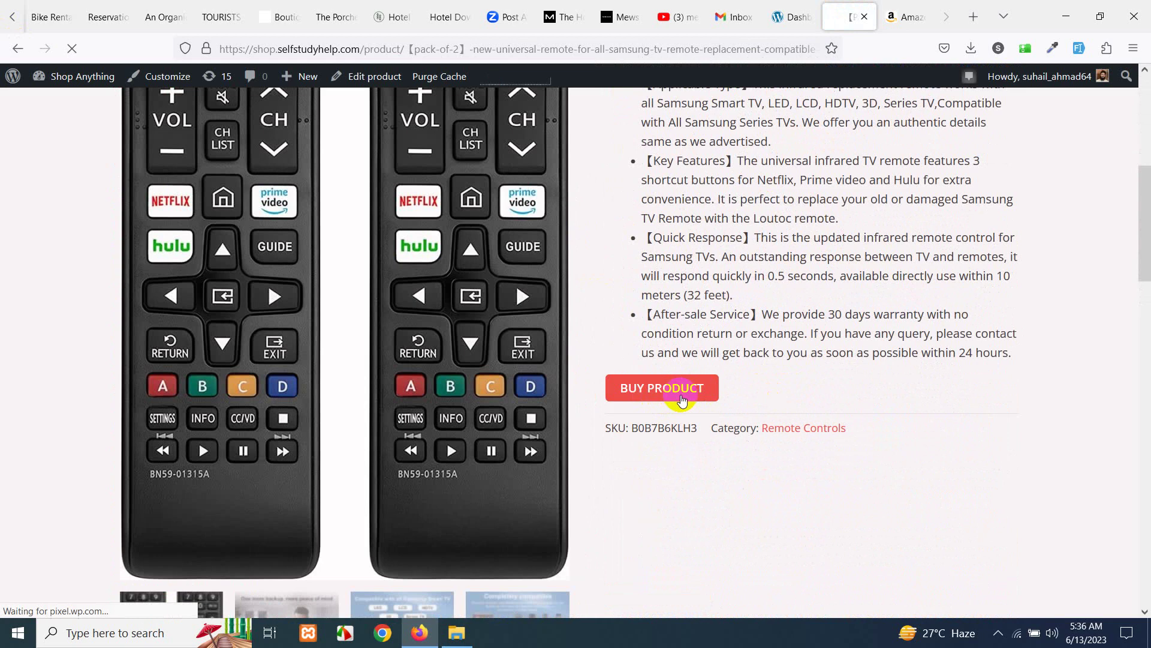
pyautogui.scroll(5, 675, 402)
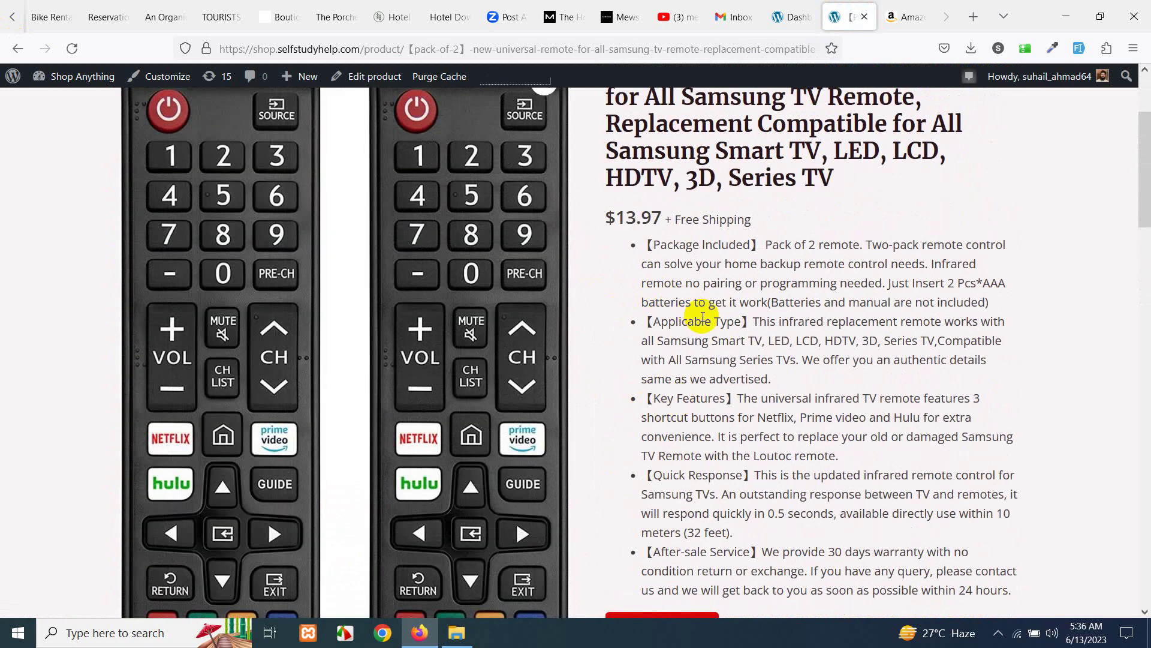
pyautogui.scroll(-6, 694, 309)
pyautogui.scroll(-7, 675, 426)
pyautogui.scroll(4, 301, 291)
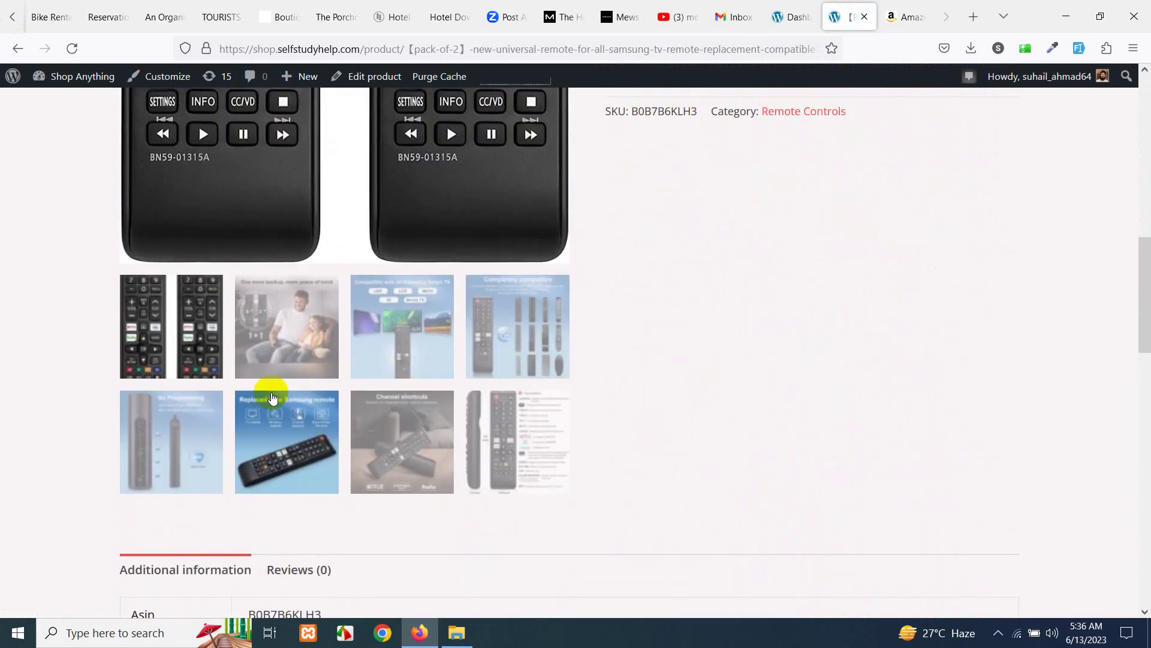
pyautogui.scroll(-3, 270, 394)
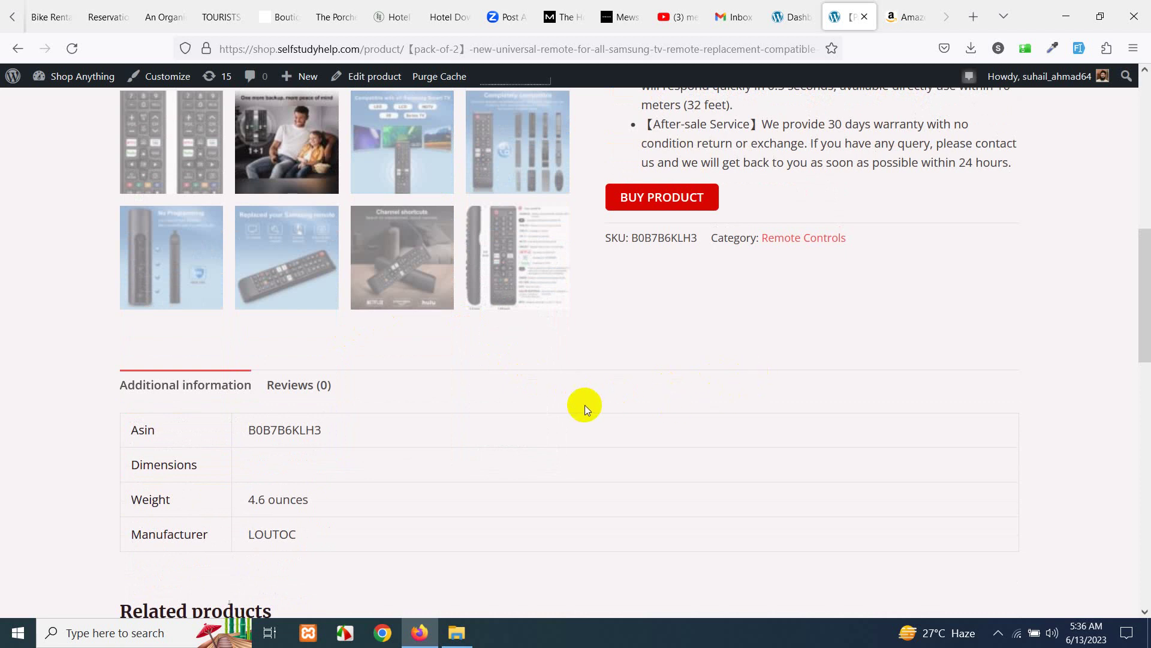
pyautogui.scroll(8, 657, 369)
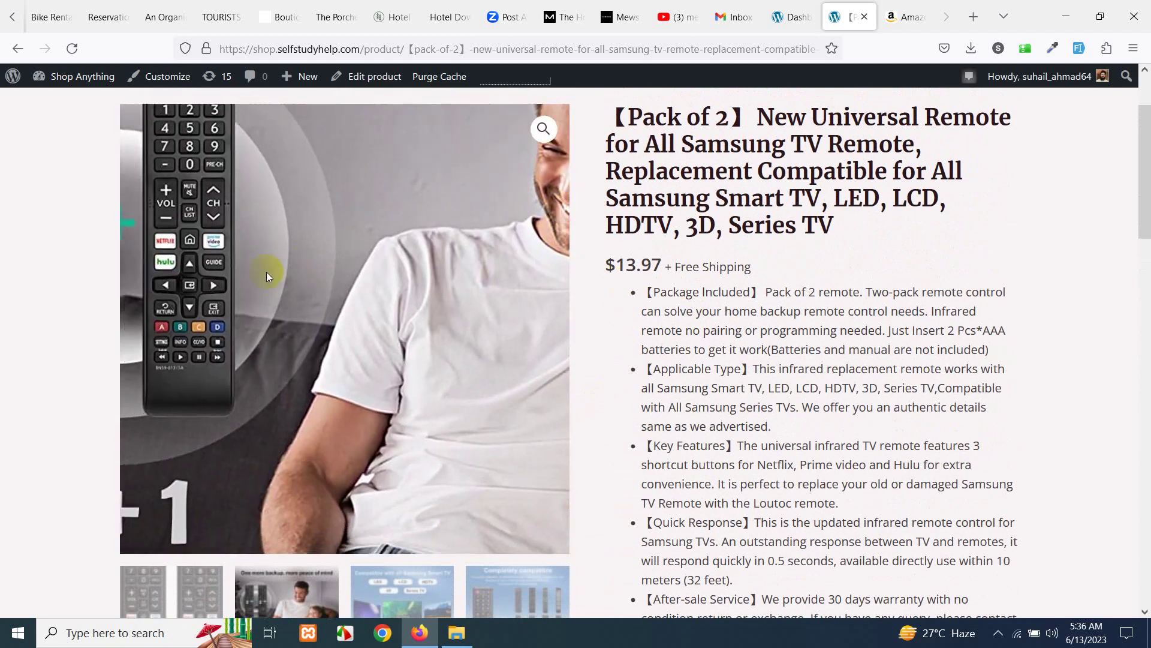
pyautogui.scroll(-3, 298, 319)
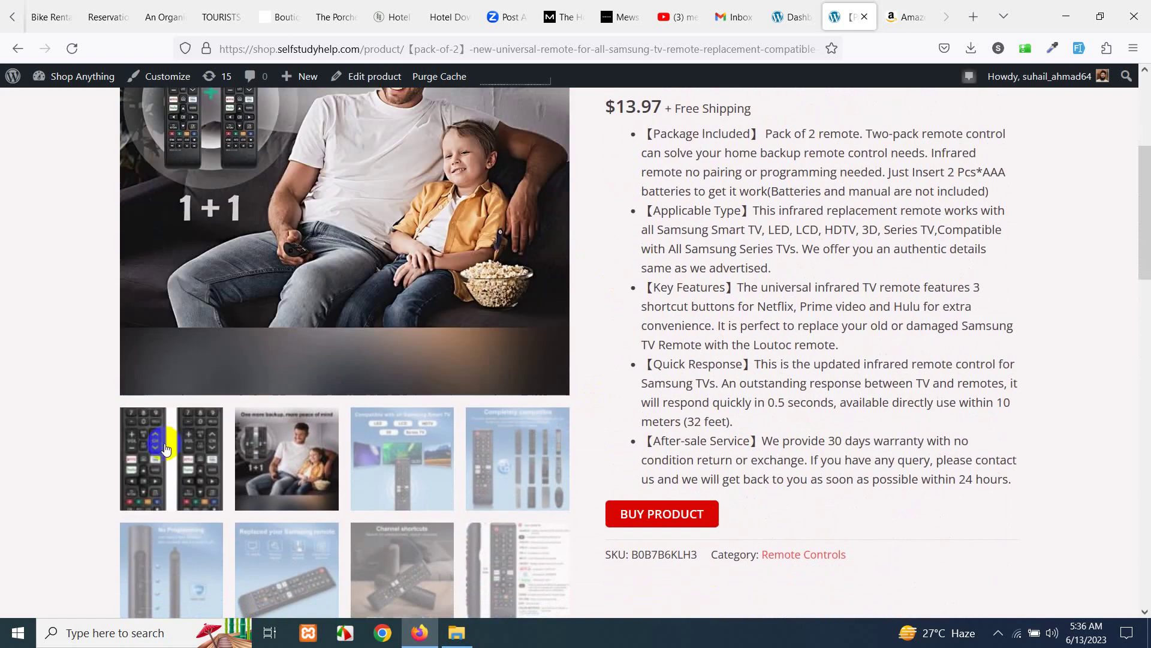
pyautogui.click(167, 448)
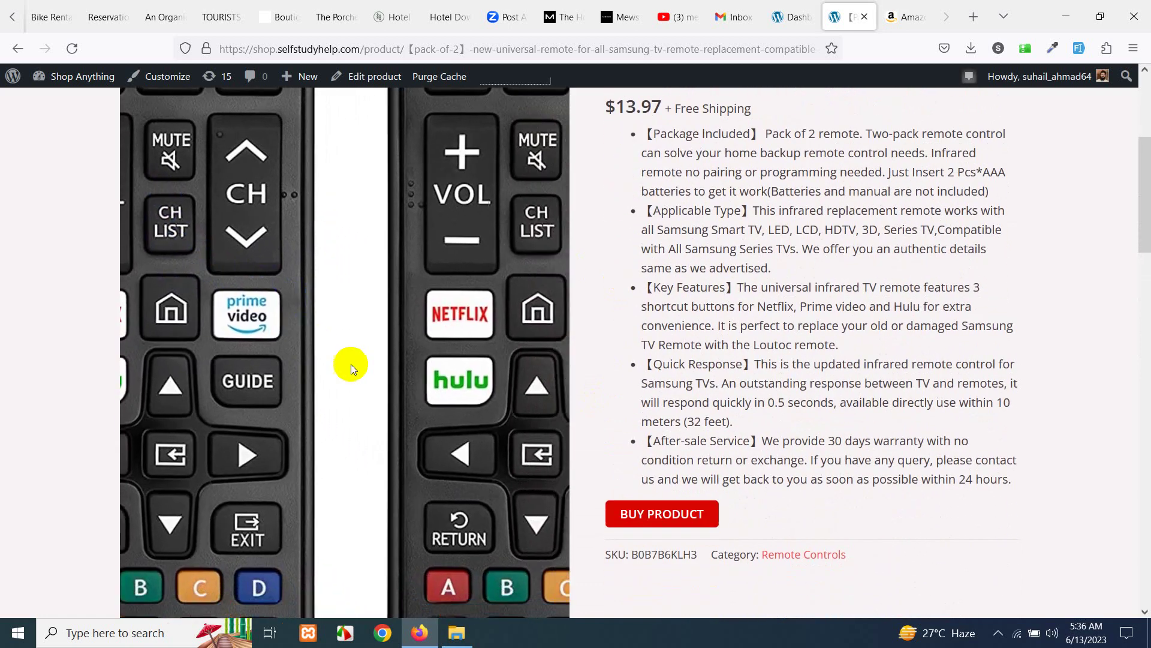
pyautogui.scroll(-6, 538, 416)
pyautogui.scroll(7, 764, 444)
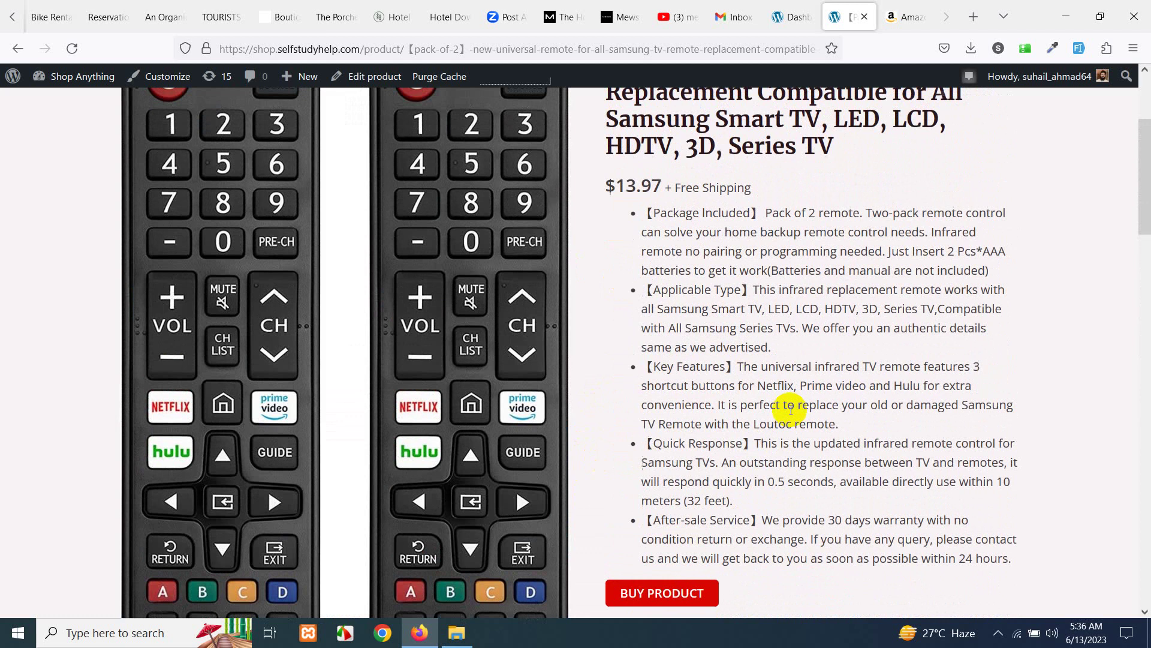
pyautogui.scroll(4, 740, 337)
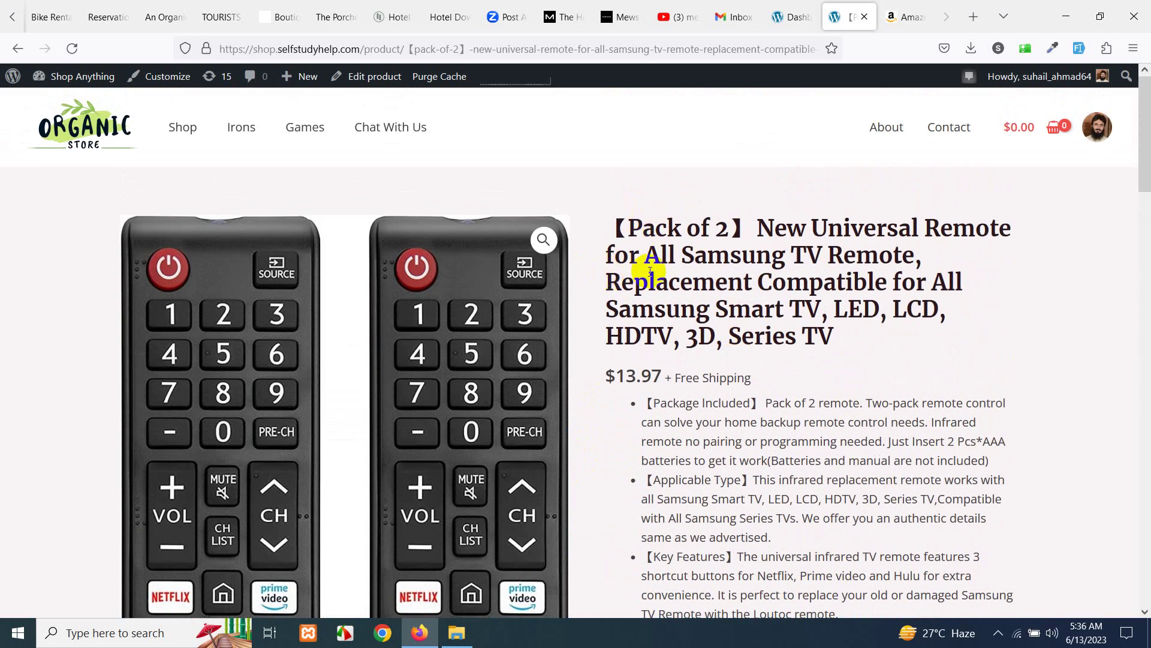
pyautogui.scroll(-2, 655, 424)
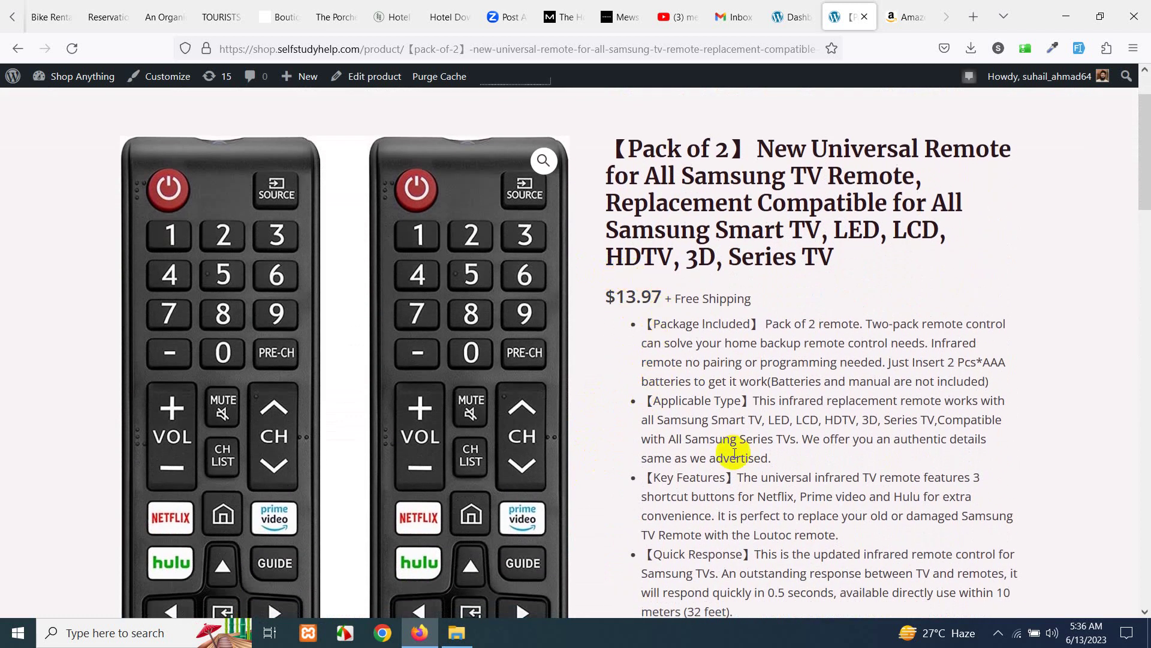
pyautogui.scroll(-4, 738, 447)
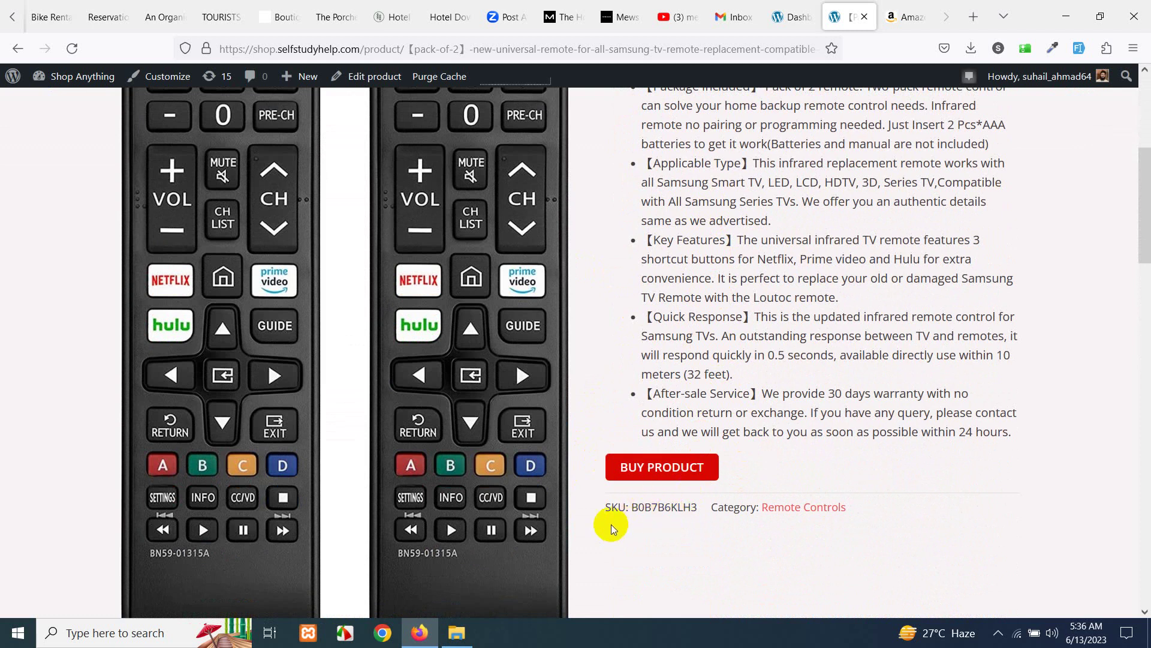
pyautogui.click(638, 469)
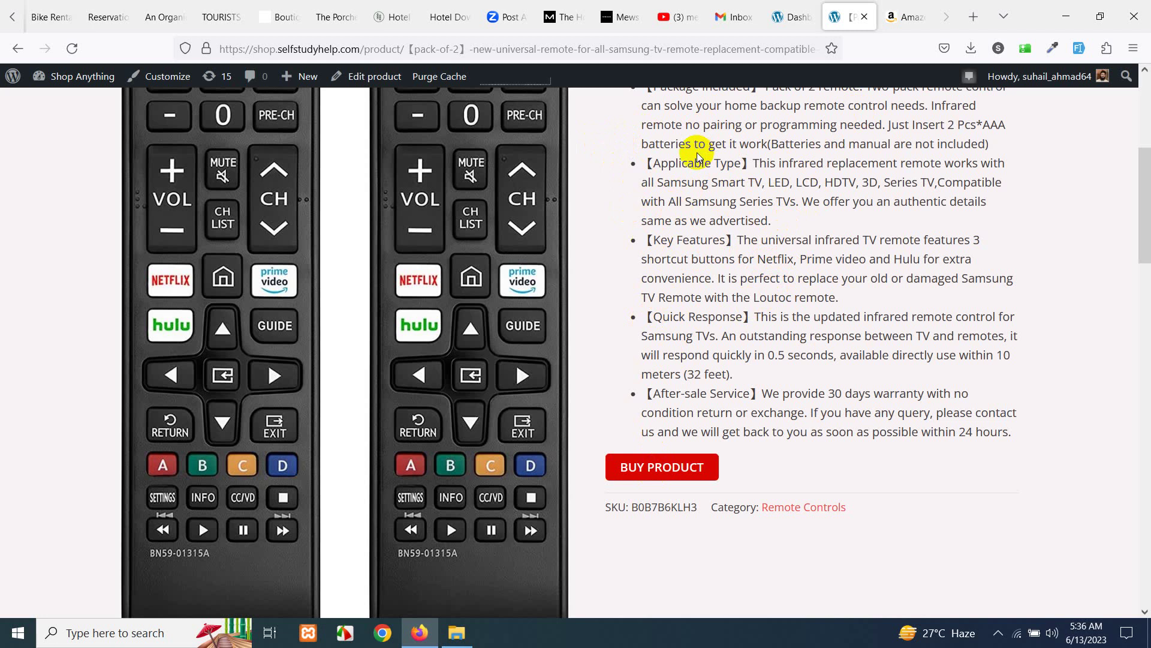
pyautogui.scroll(5, 741, 305)
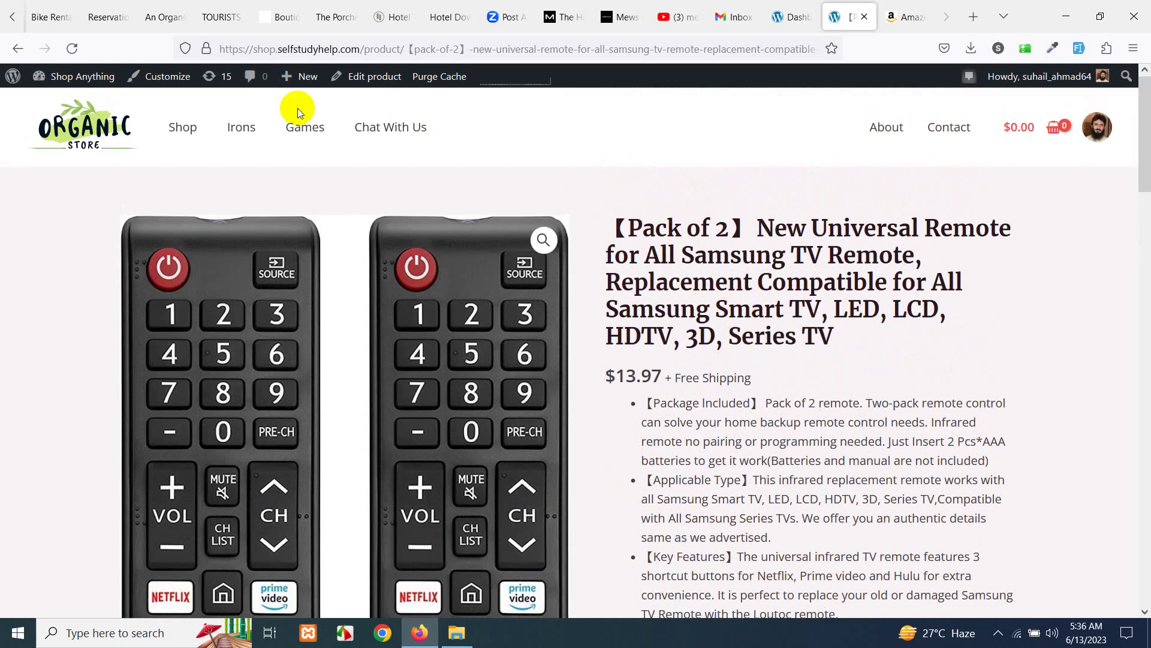
# - Select the site's domain in the address bar, then dismiss the address suggestions
pyautogui.click(254, 50)
pyautogui.moveTo(254, 50); pyautogui.dragTo(303, 54)
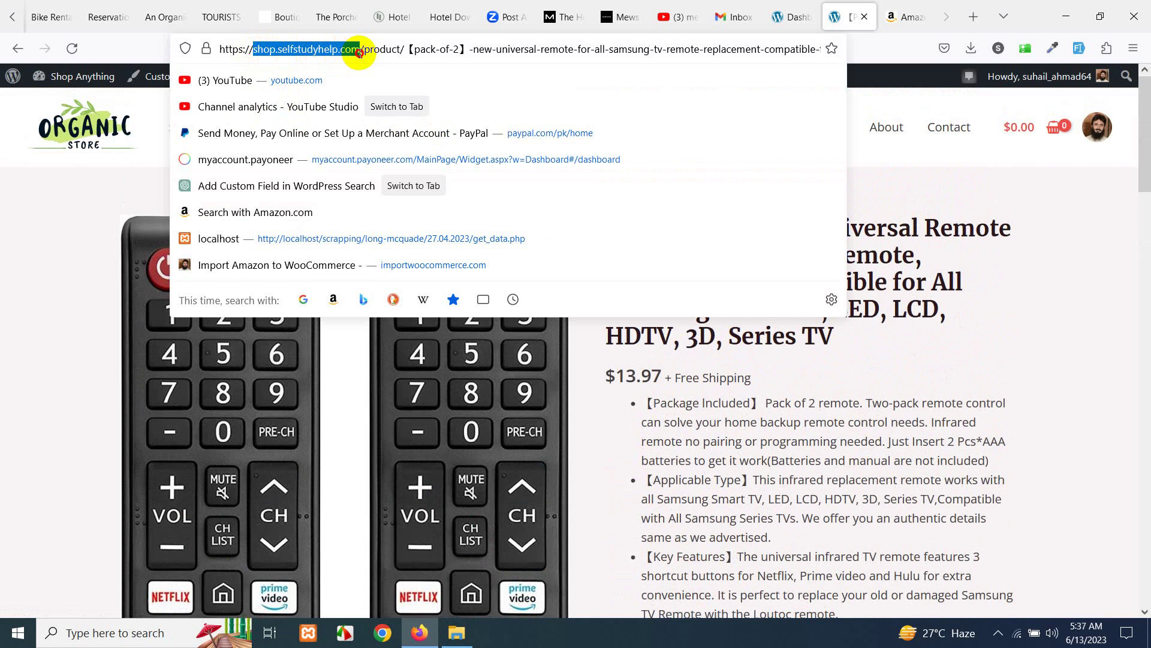
pyautogui.click(929, 195)
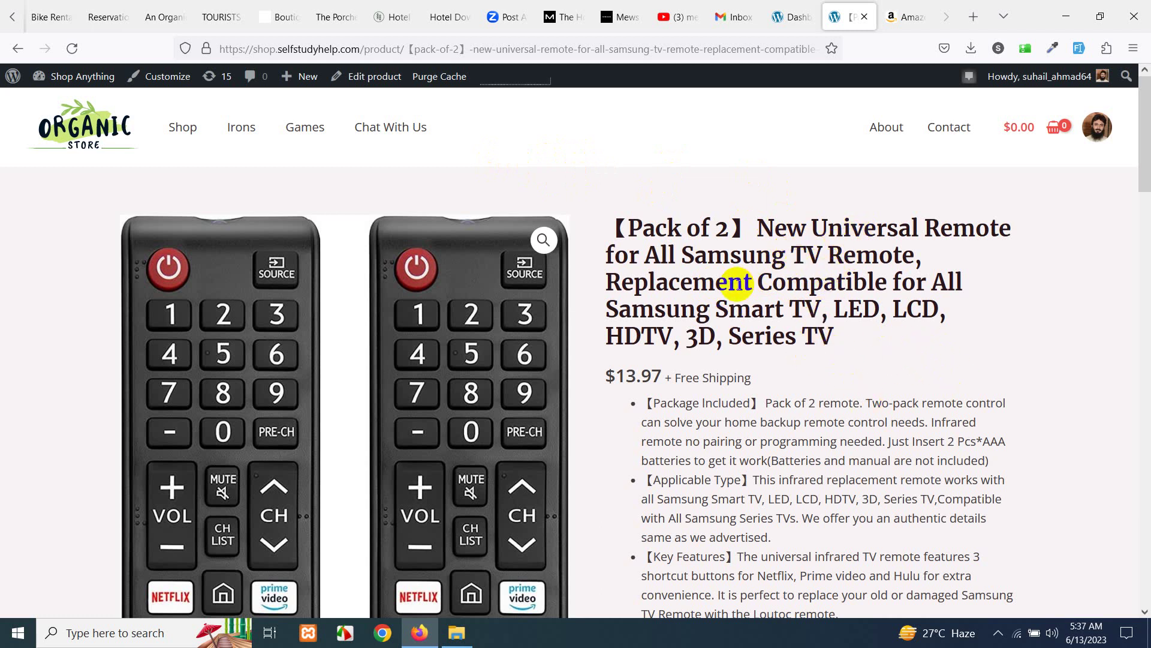
# - Return to the shop listing, then switch to the WordPress admin Dashboard and scroll through it
pyautogui.click(911, 7)
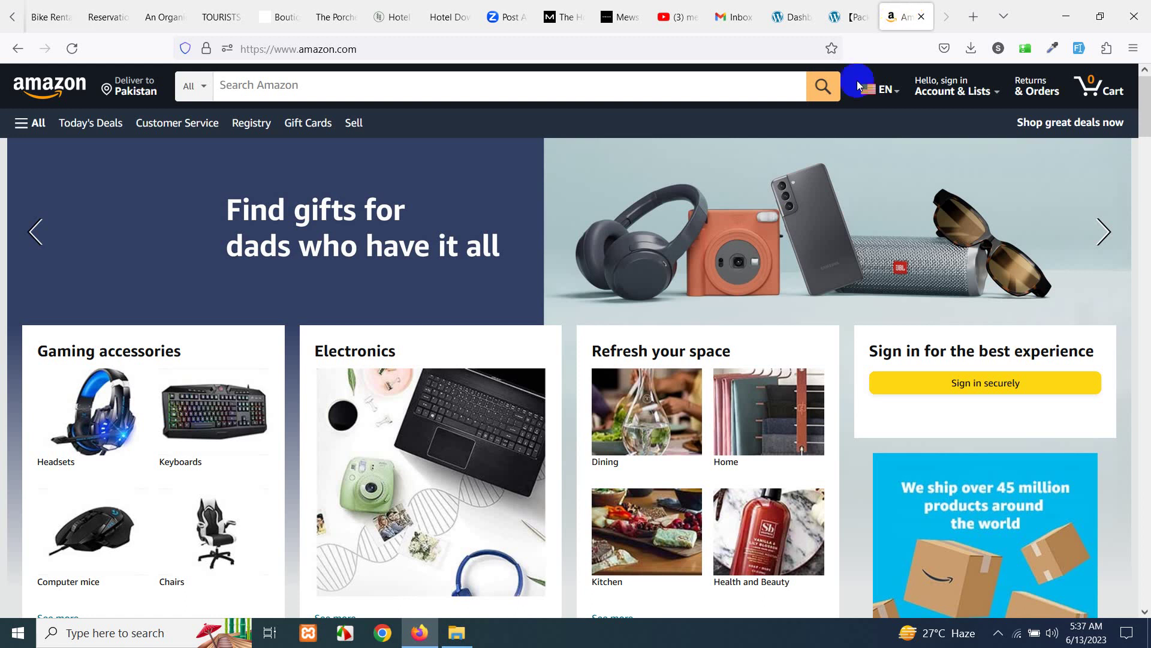
pyautogui.click(831, 5)
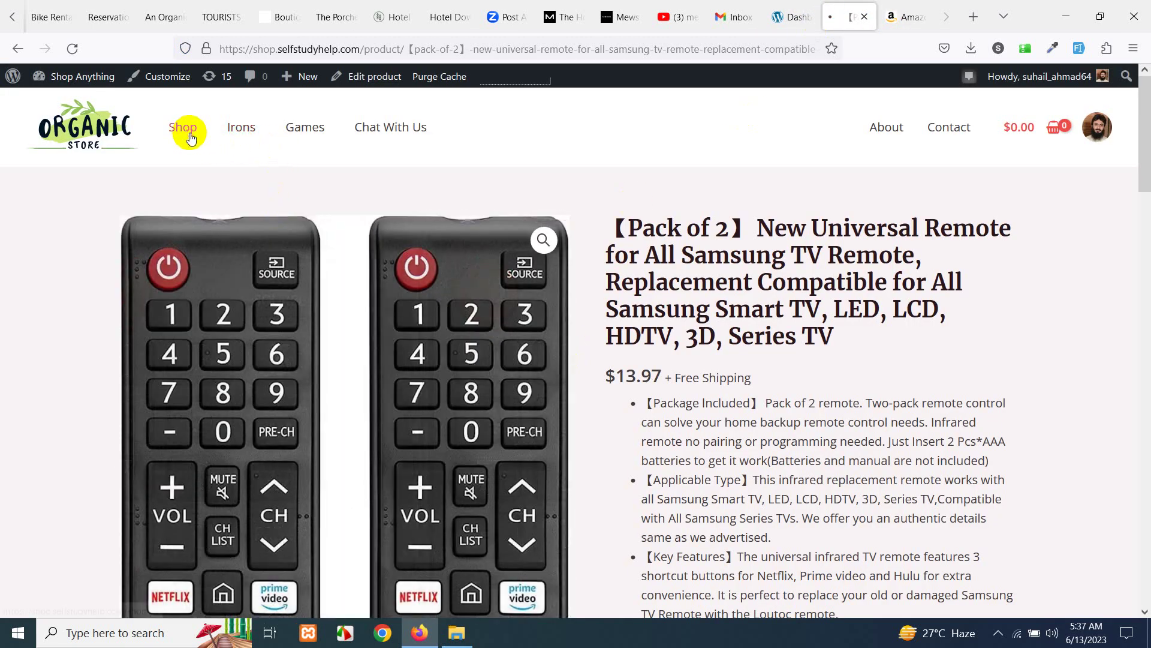
pyautogui.click(184, 128)
pyautogui.click(804, 5)
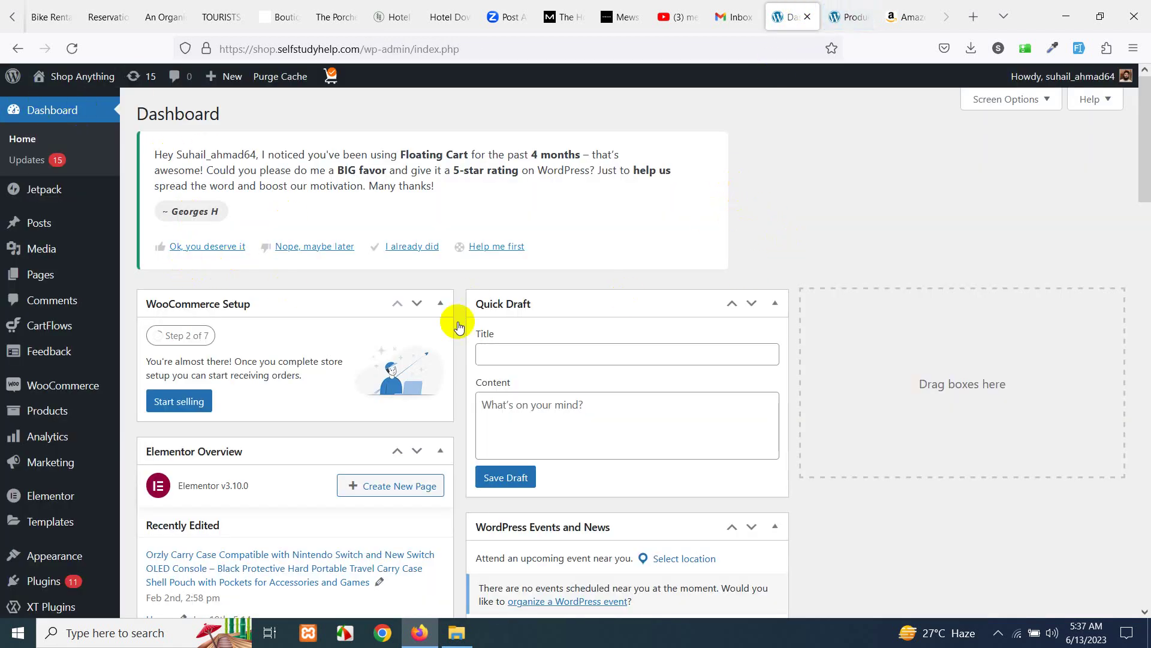
pyautogui.scroll(-6, 256, 481)
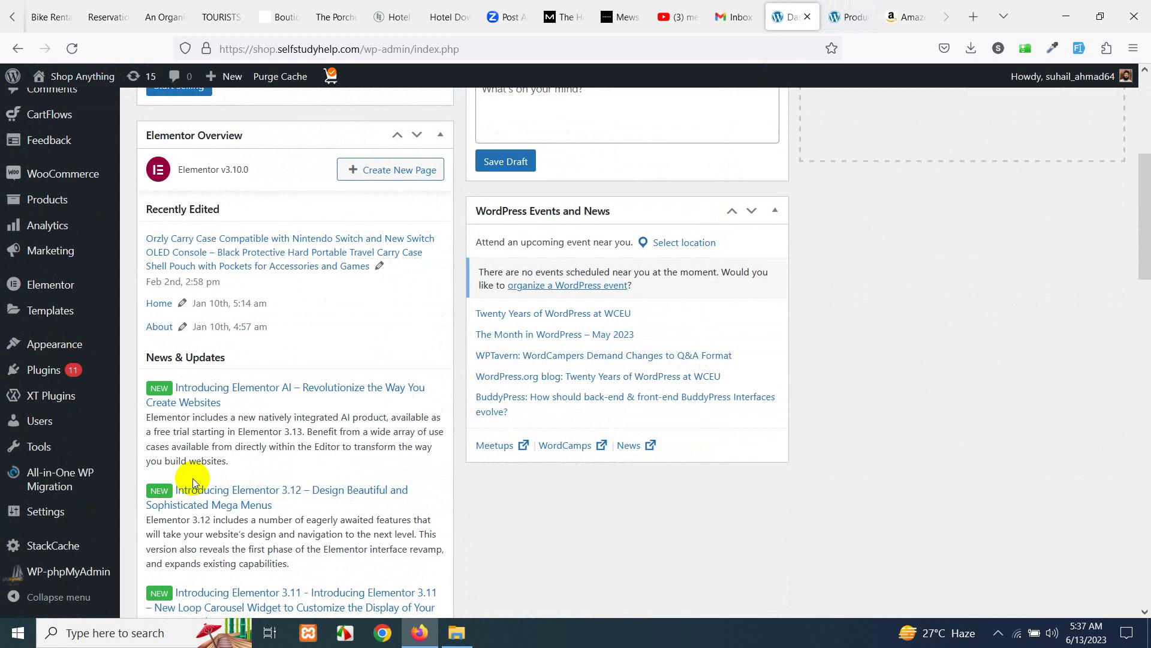
pyautogui.scroll(6, 204, 474)
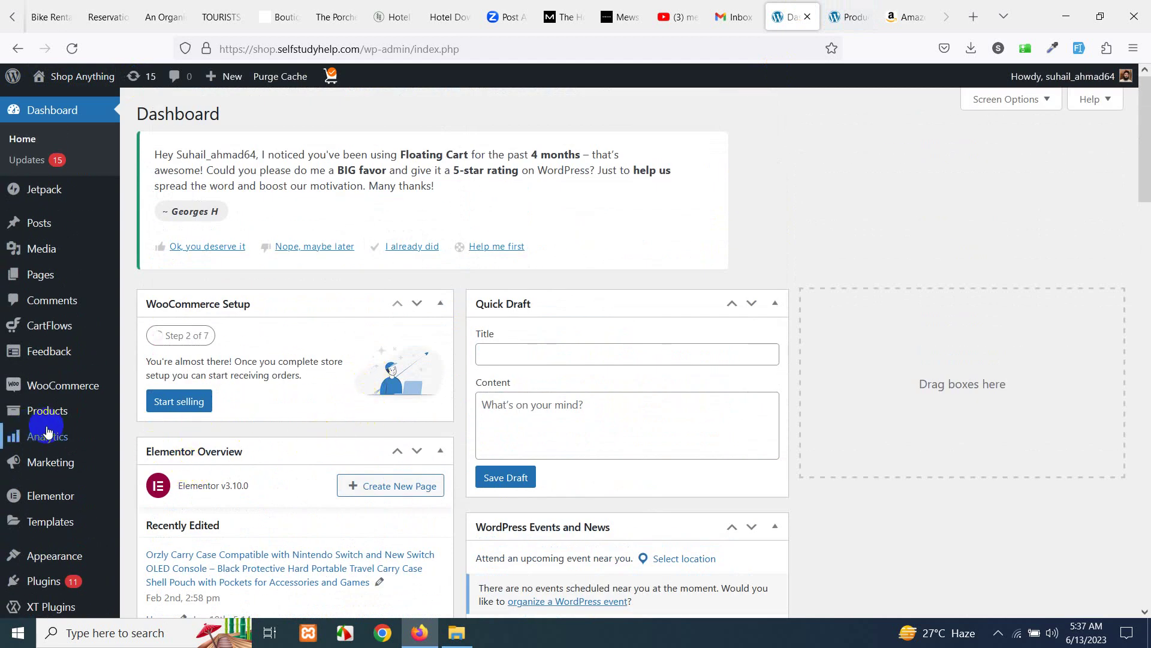
# - Search Amazon for 'wireless headphones' and scroll through the results
pyautogui.click(896, 6)
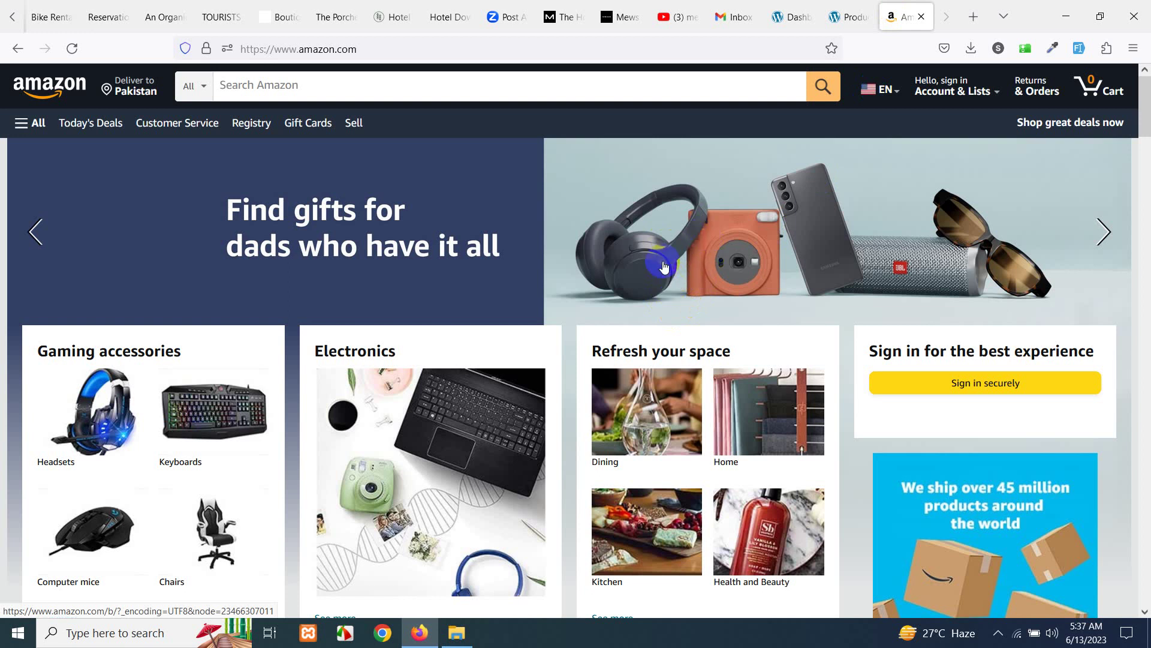
pyautogui.click(467, 103)
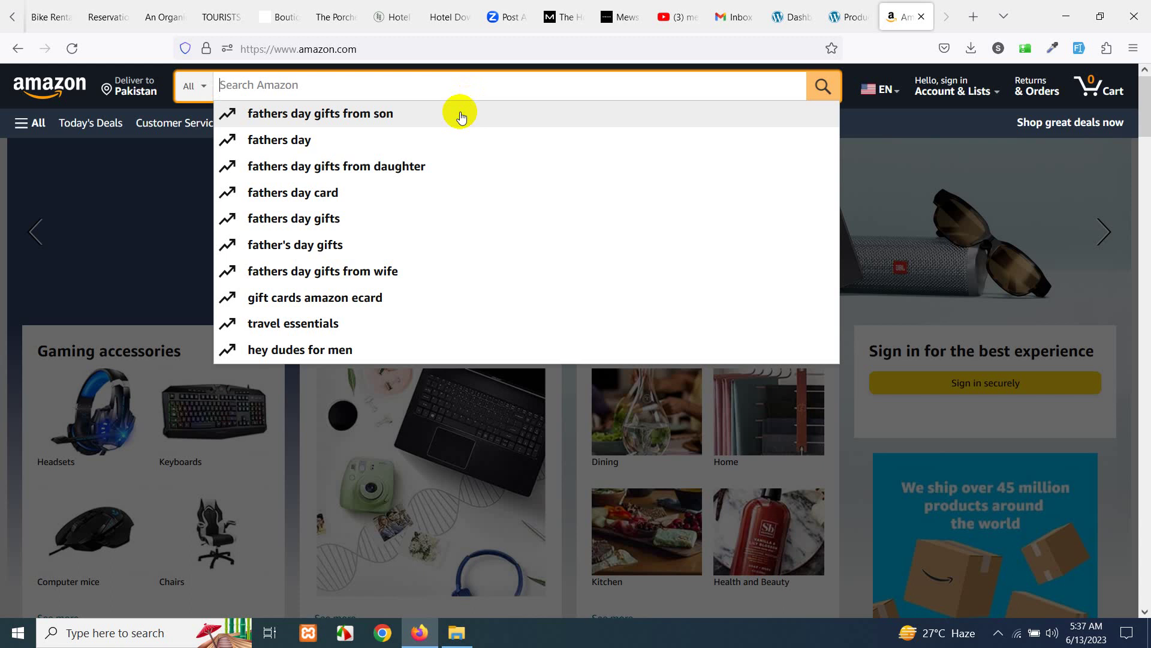
pyautogui.press('BackSpace')
pyautogui.press('BackSpace')
pyautogui.write('wirel')
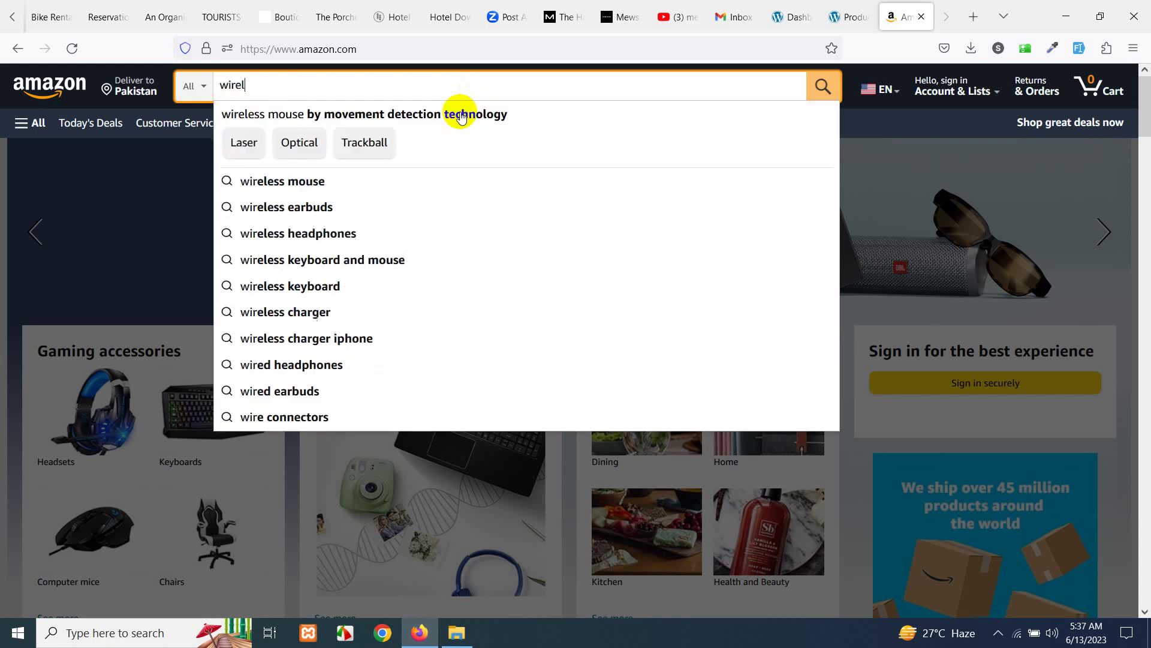
pyautogui.write('ess hea')
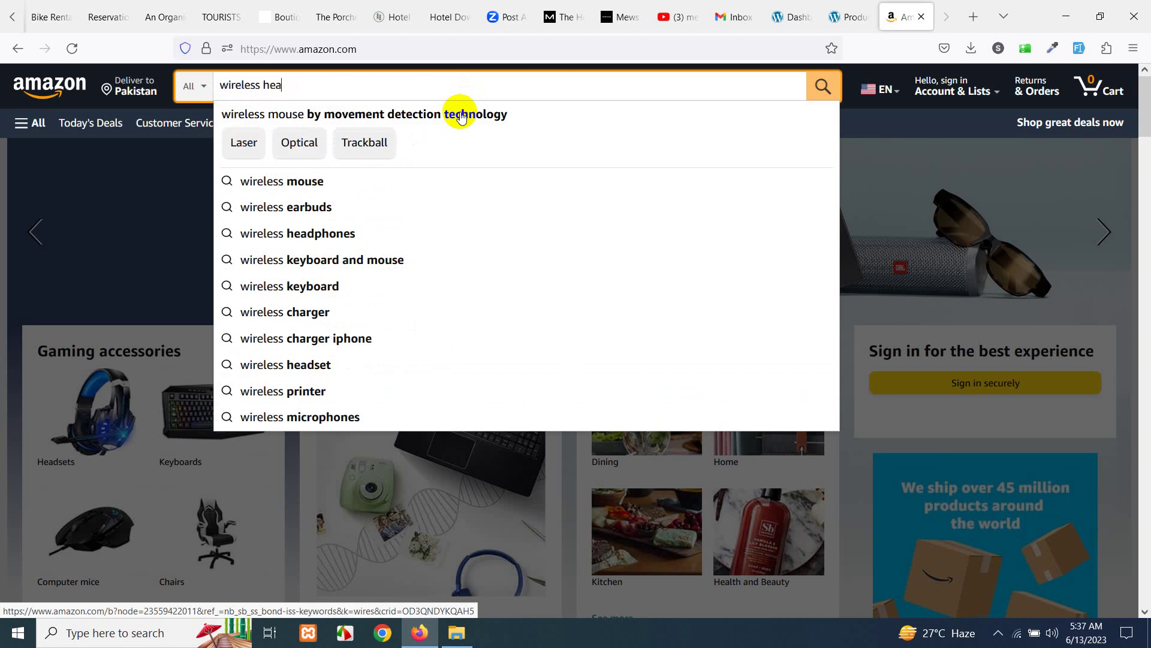
pyautogui.write('dphones')
pyautogui.press('Return')
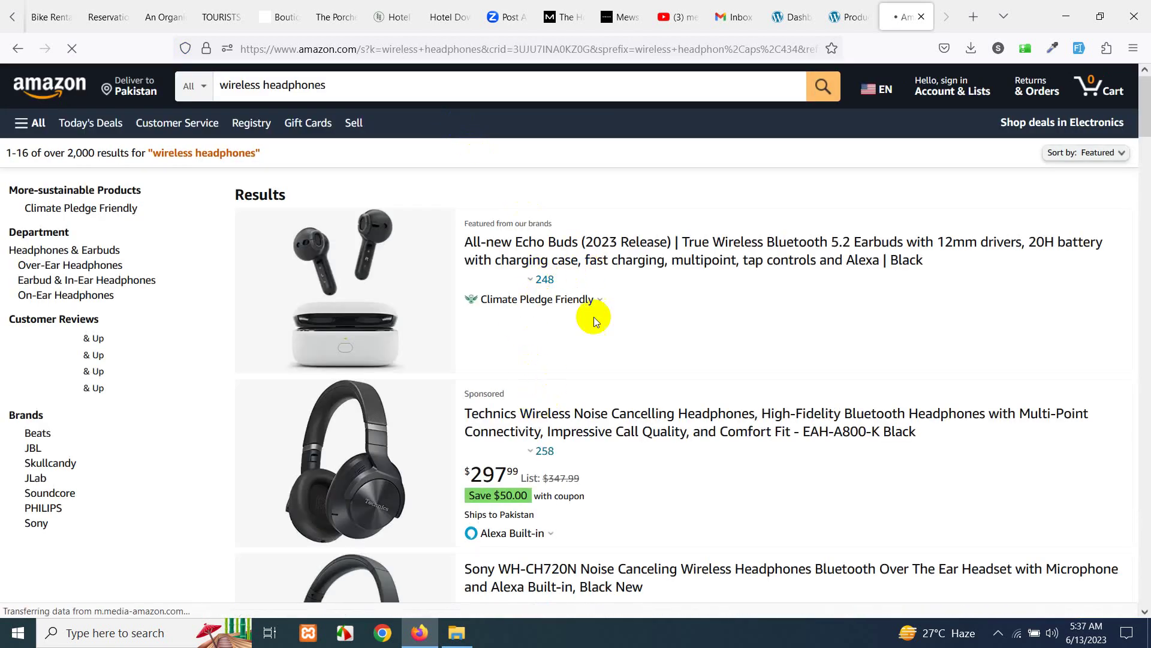
pyautogui.scroll(-10, 603, 420)
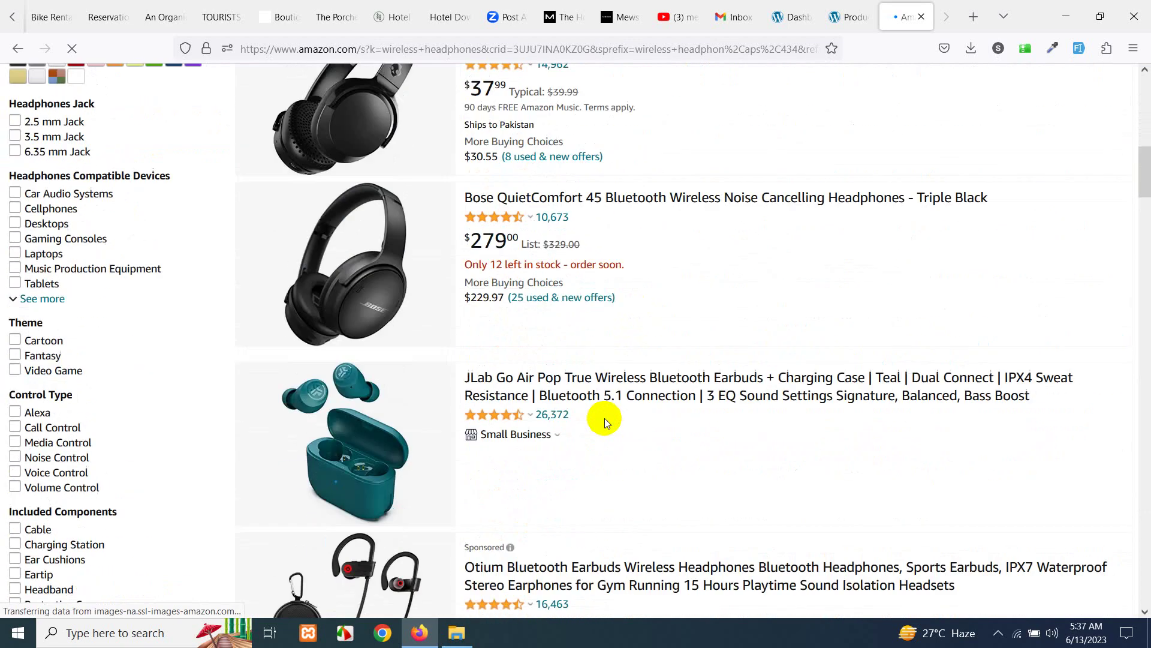
pyautogui.scroll(-15, 605, 418)
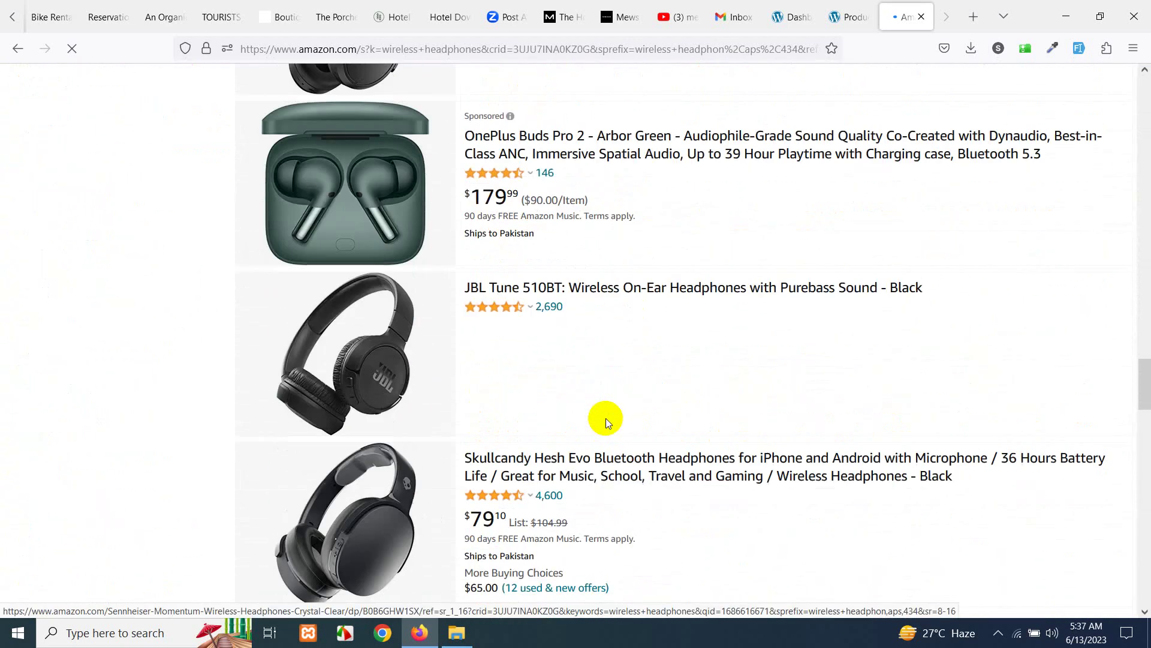
pyautogui.scroll(-18, 606, 419)
pyautogui.scroll(17, 605, 418)
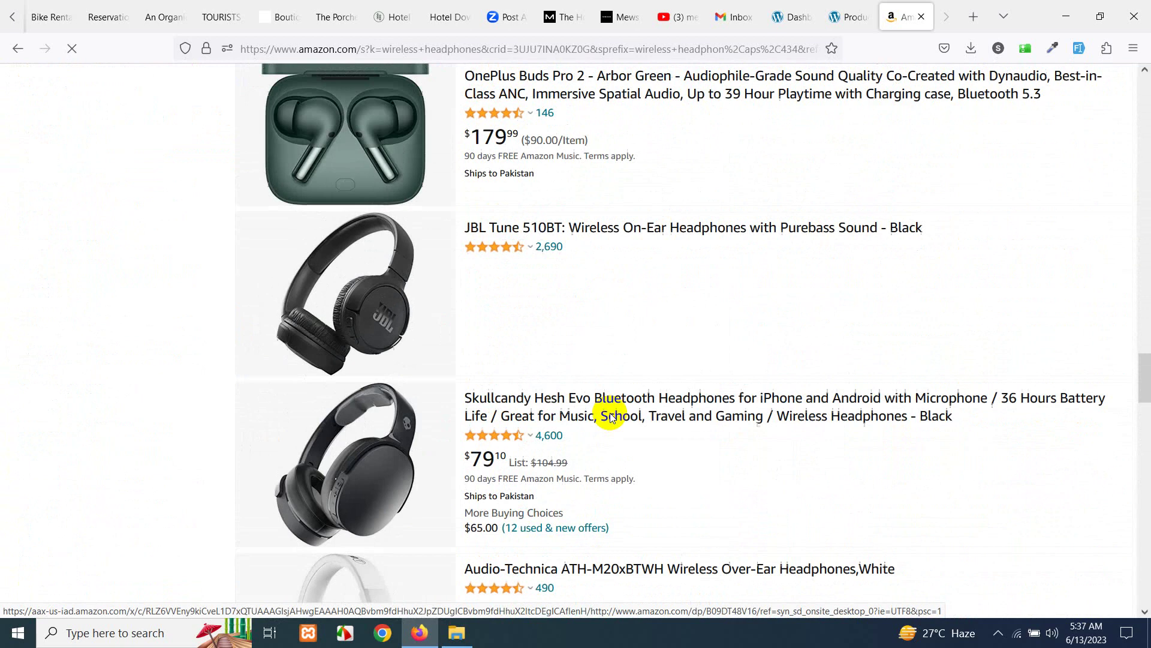
pyautogui.scroll(15, 610, 414)
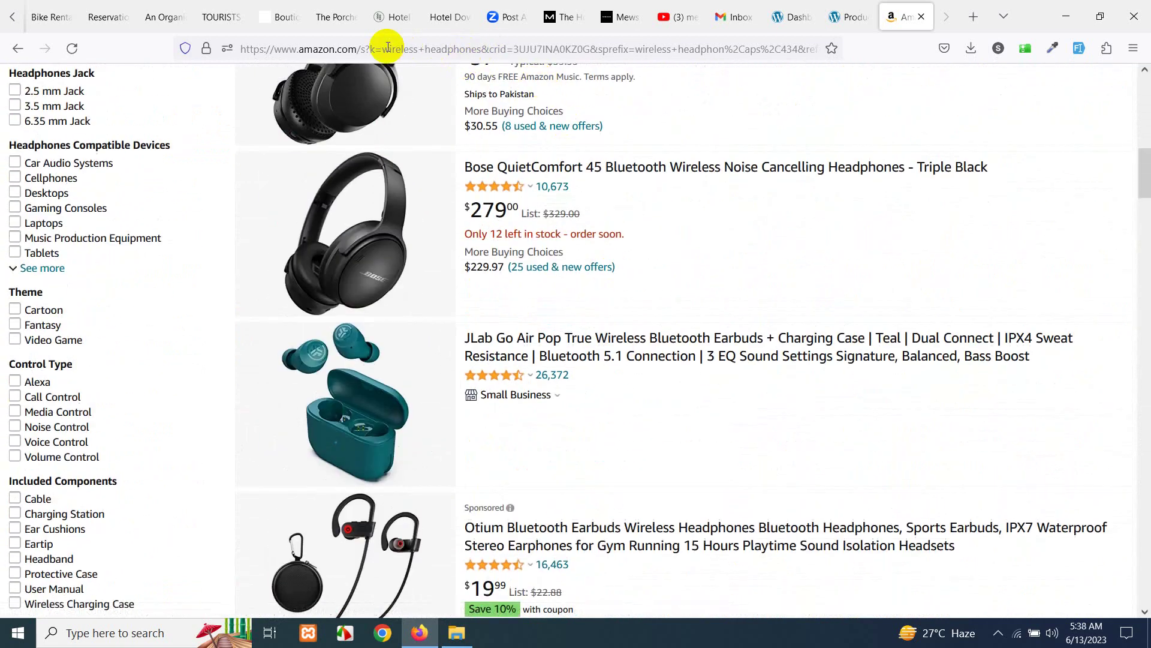
pyautogui.scroll(15, 442, 475)
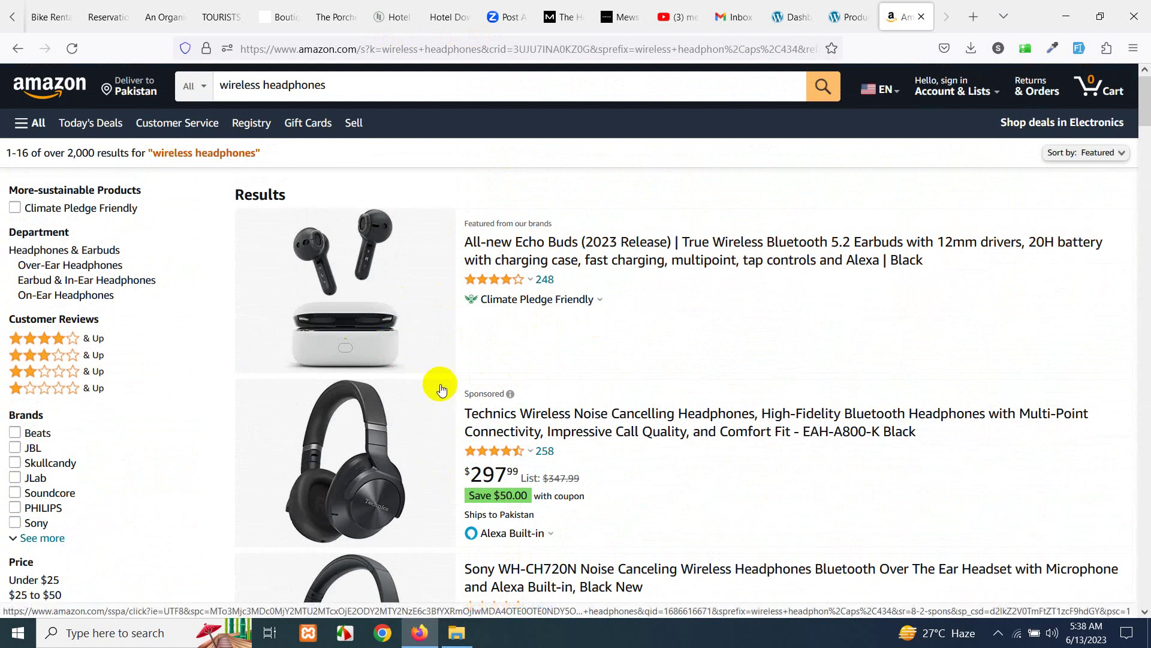
# - Filter the results to products rated 4 stars & Up and scroll through them
pyautogui.click(57, 347)
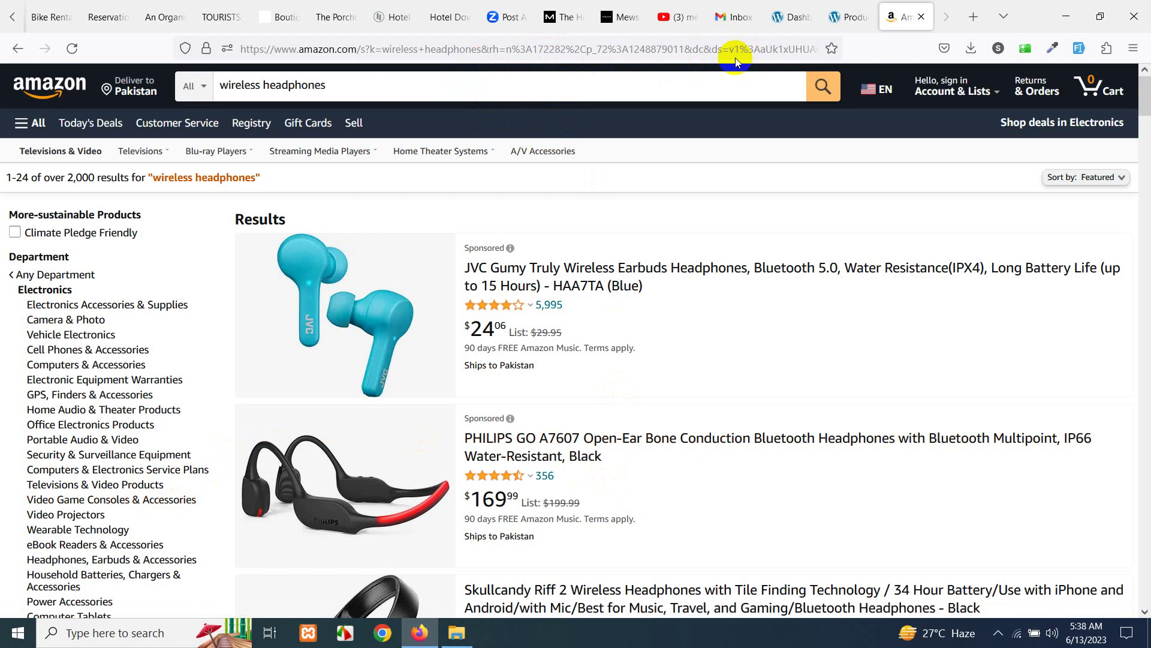
pyautogui.scroll(-5, 567, 427)
pyautogui.scroll(-20, 568, 427)
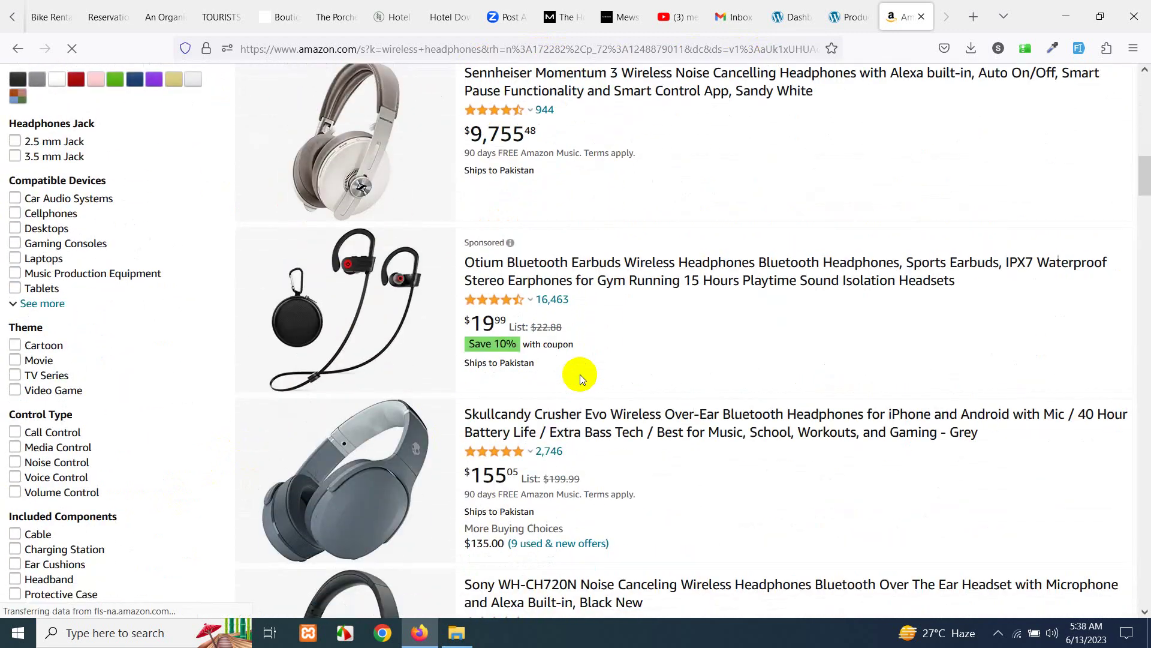
pyautogui.scroll(-10, 581, 376)
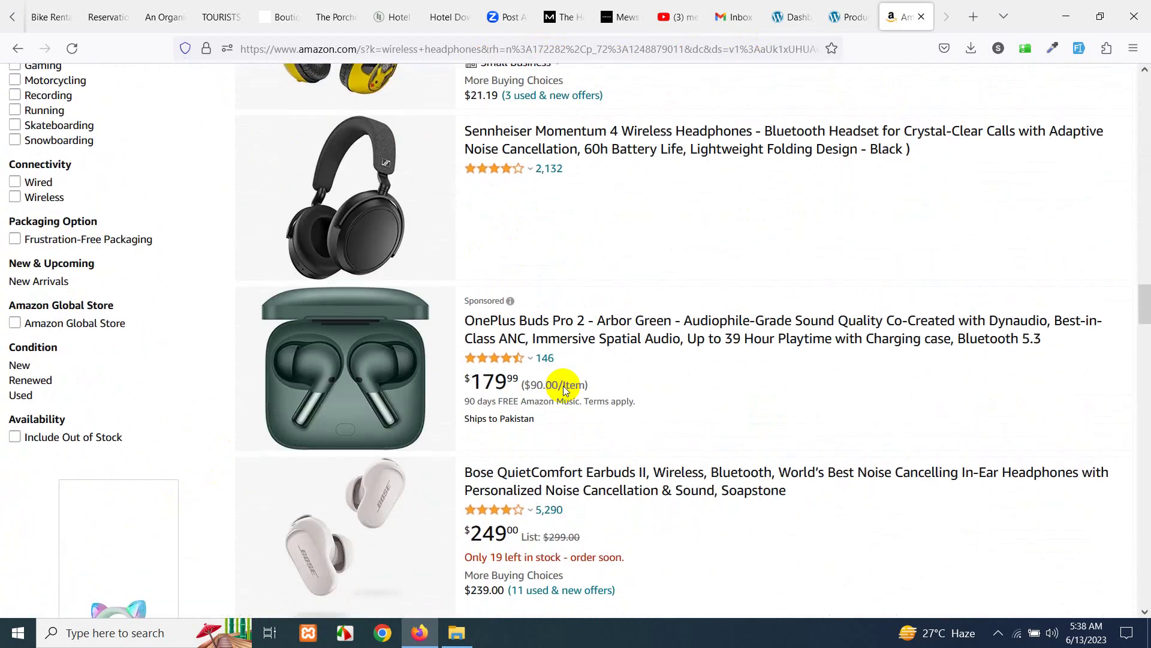
pyautogui.scroll(20, 563, 386)
pyautogui.scroll(10, 563, 387)
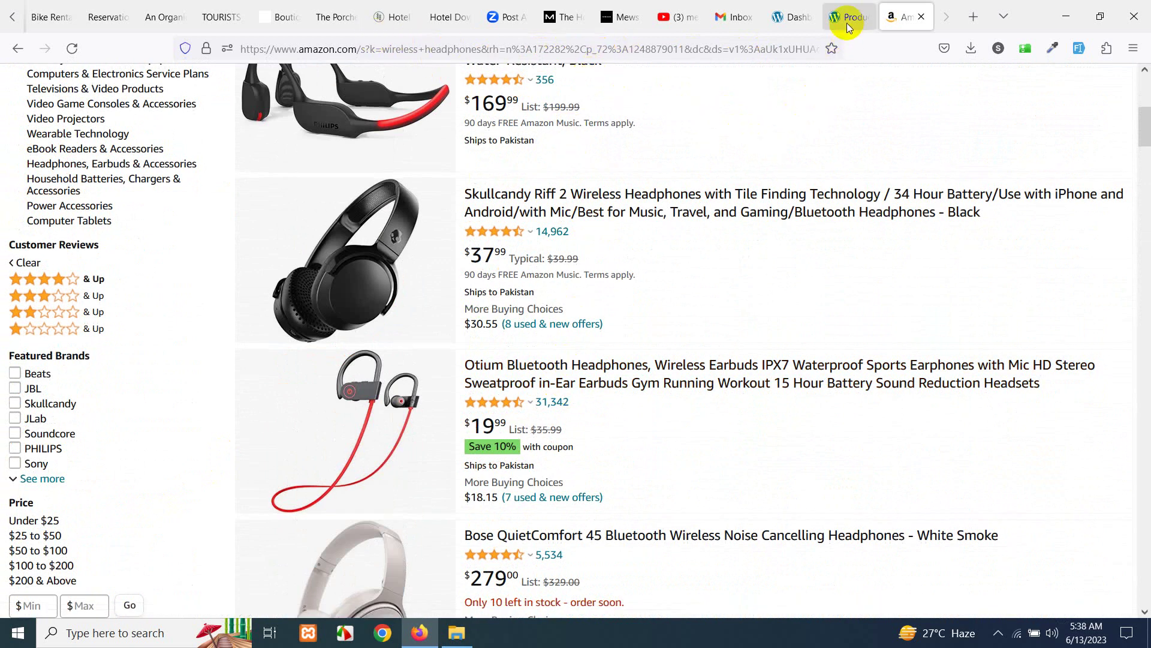
# - Go to Plugins > Add New and enter 'import amazon to woocommerce' in the plugin search box
pyautogui.click(787, 16)
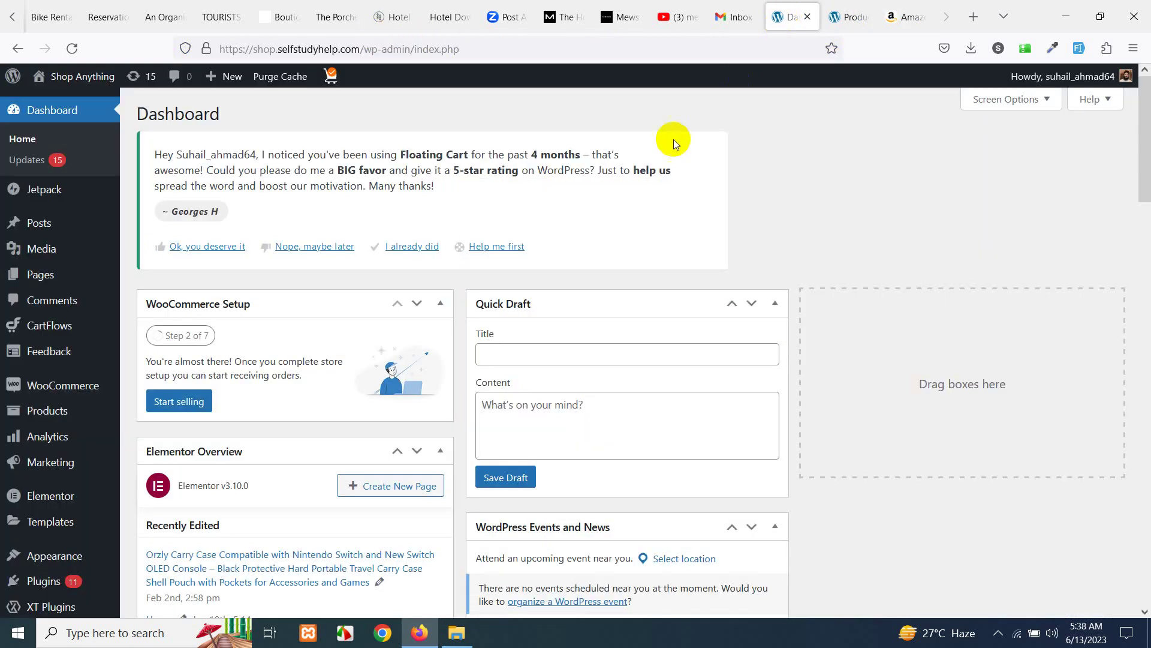
pyautogui.scroll(-5, 732, 324)
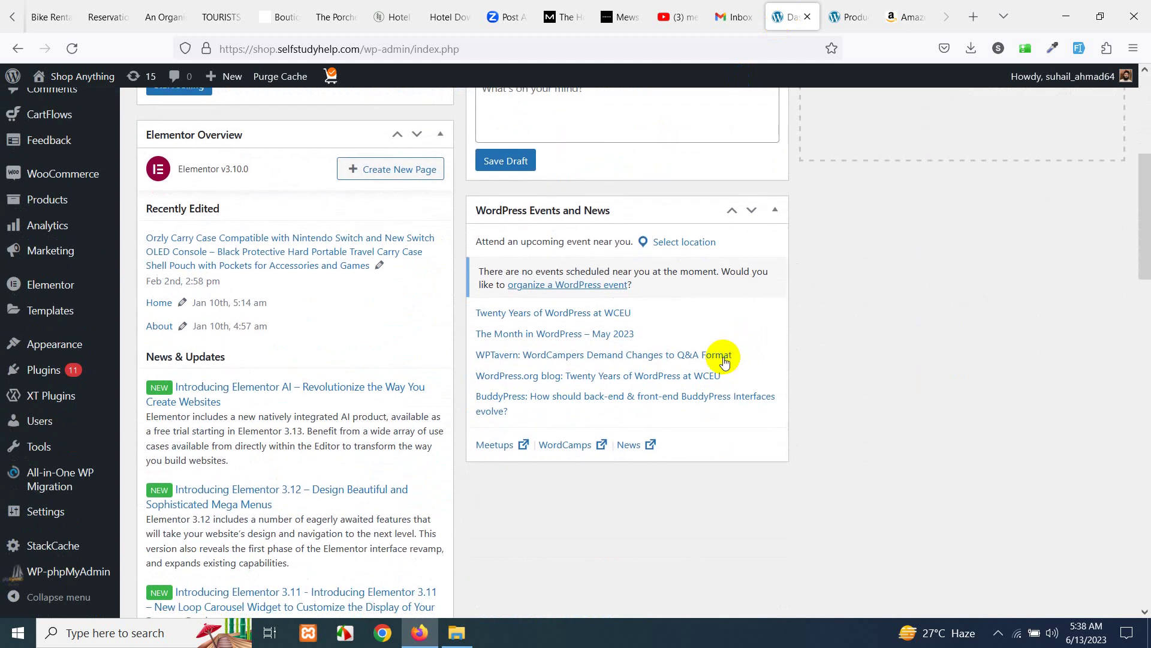
pyautogui.moveTo(5, 451)
pyautogui.moveTo(32, 371)
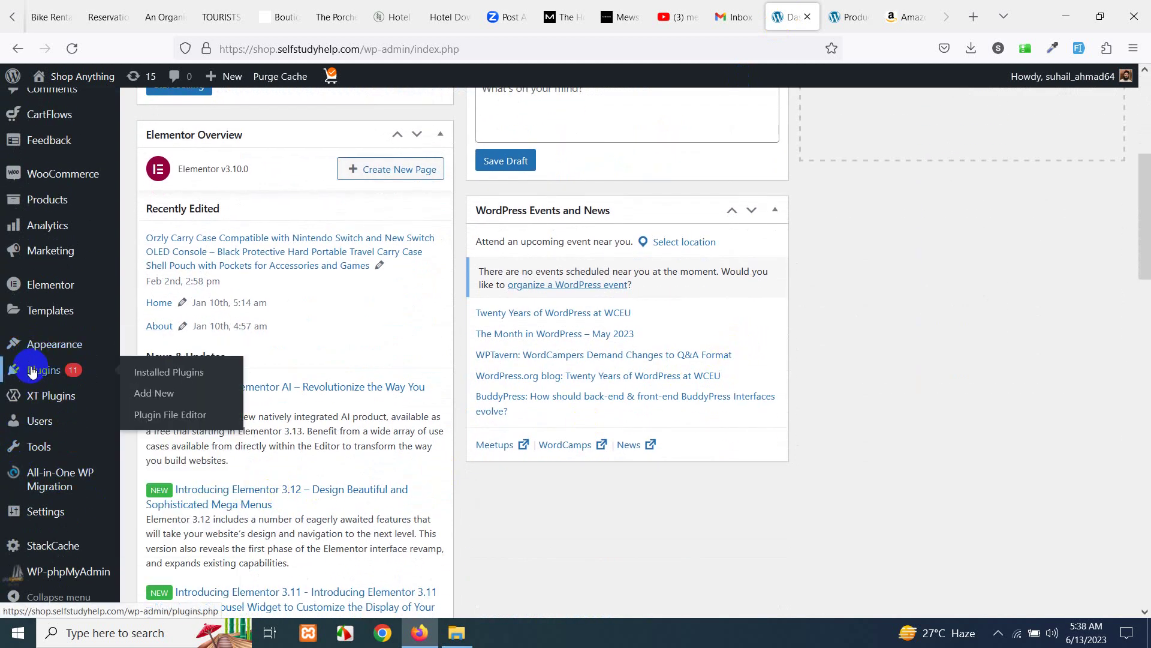
pyautogui.click(154, 394)
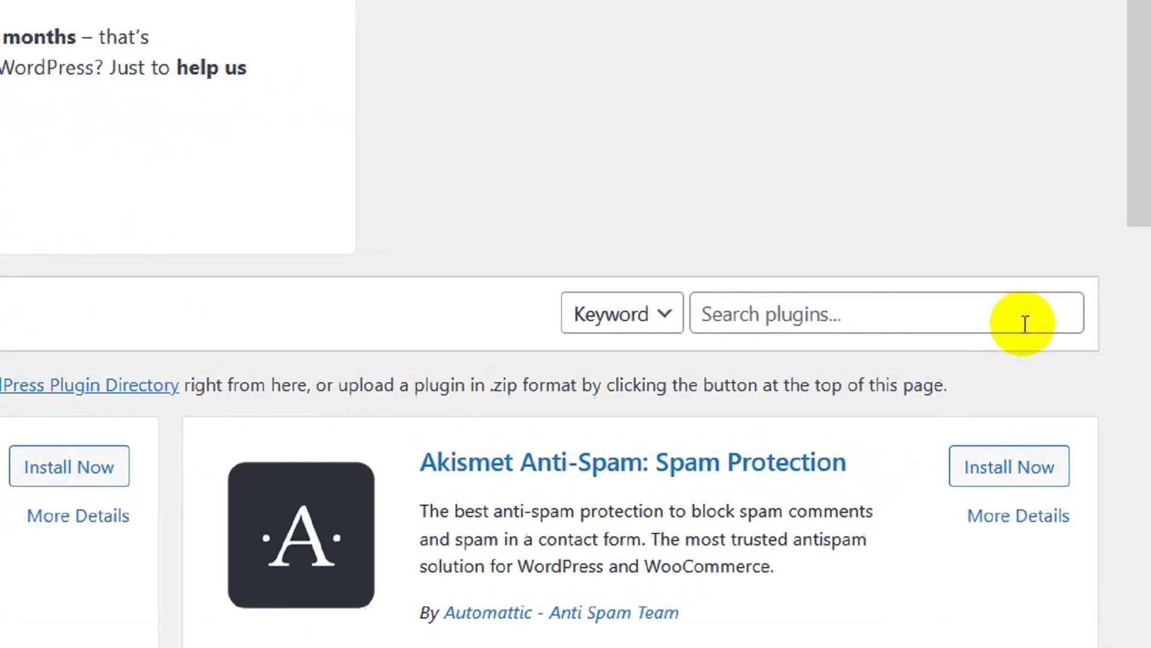
pyautogui.click(1011, 327)
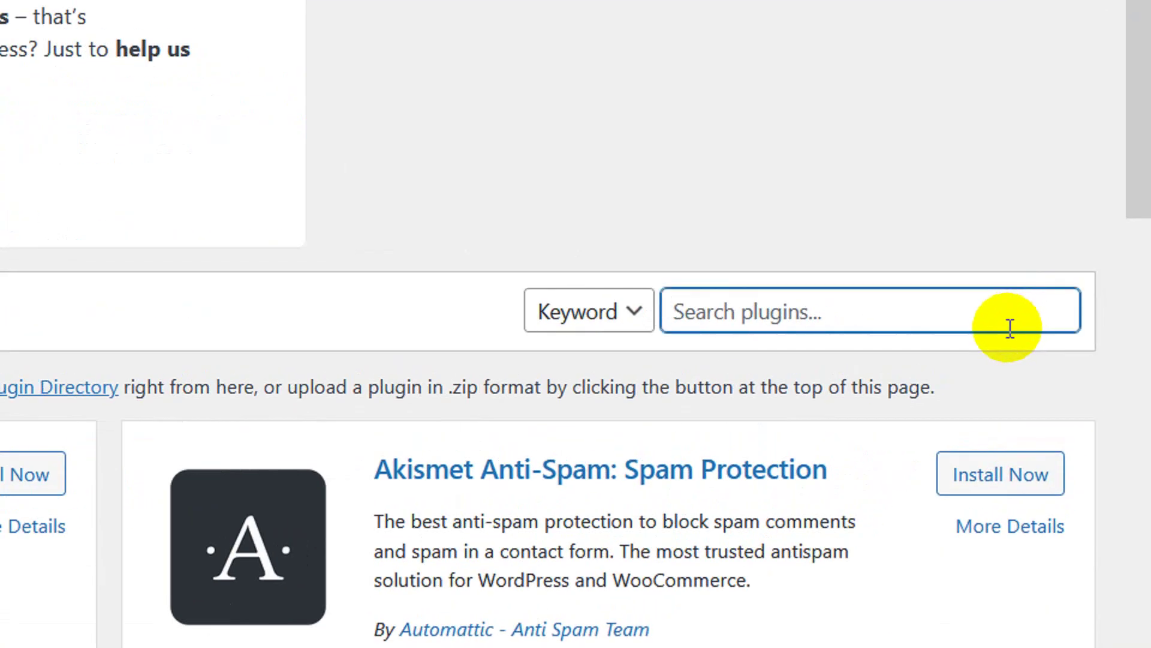
pyautogui.write('import amazon')
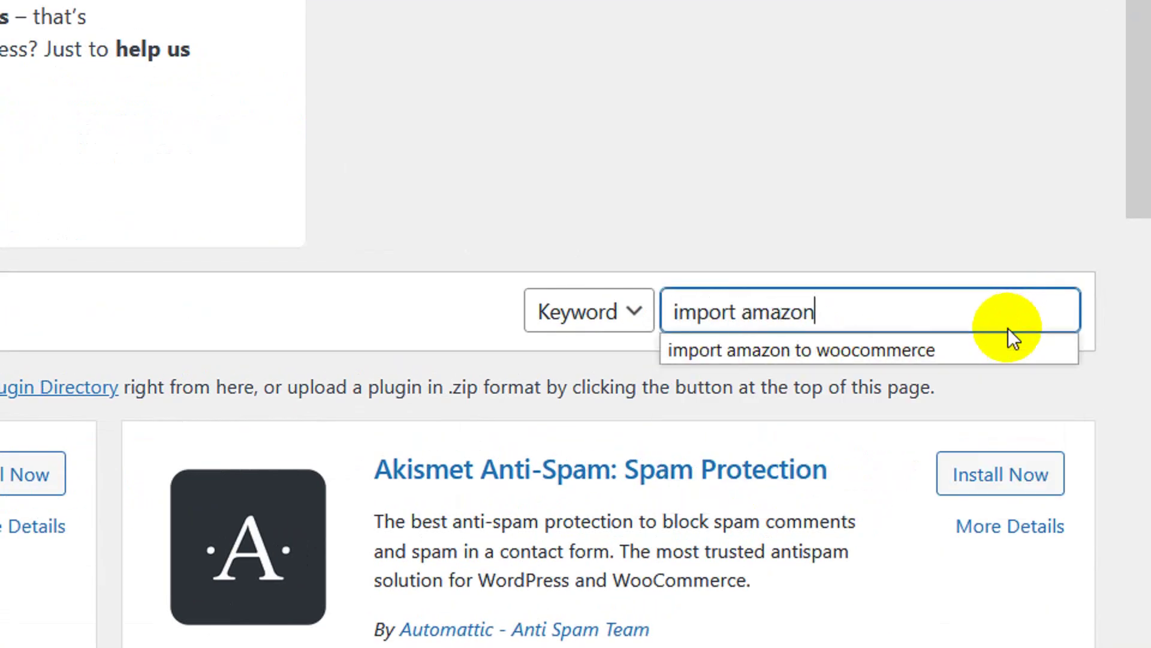
pyautogui.write(' to woocomme')
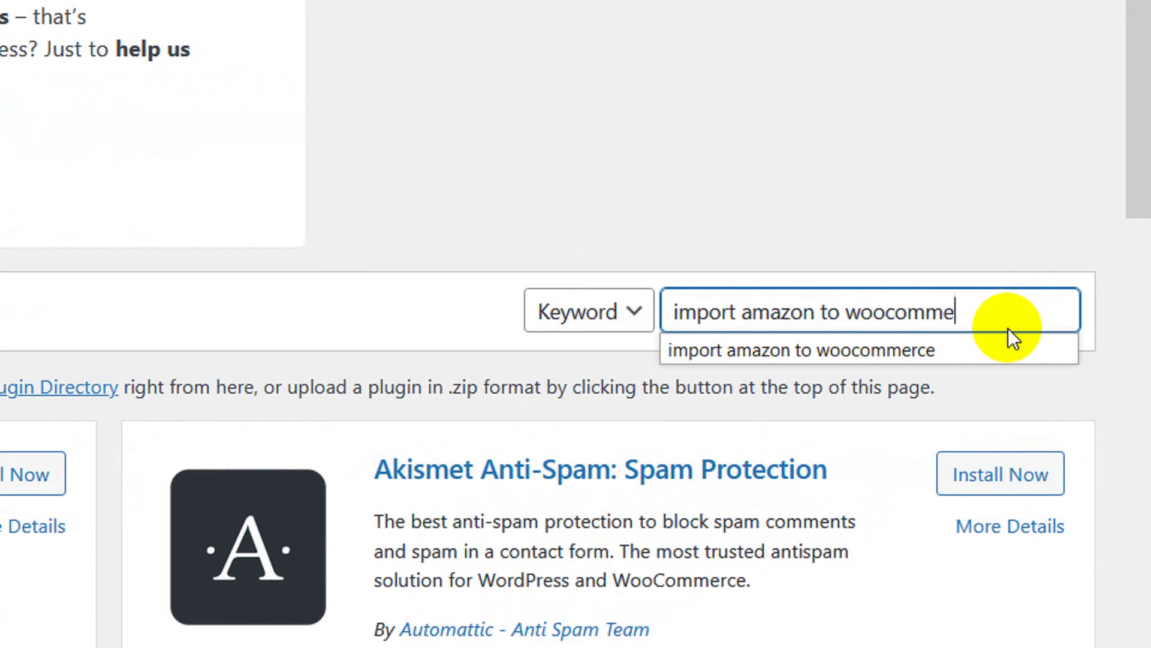
pyautogui.write('rce')
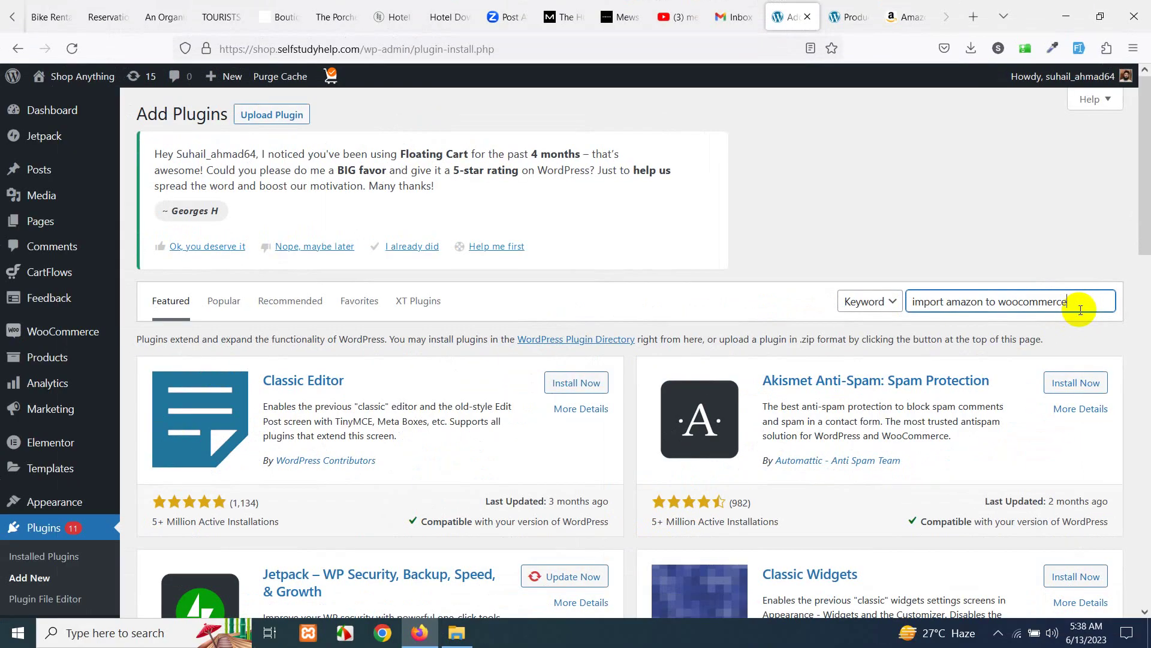
# - Run the 'import amazon to woocommerce' plugin search, then add 'suhail' to narrow it down
pyautogui.press('Return')
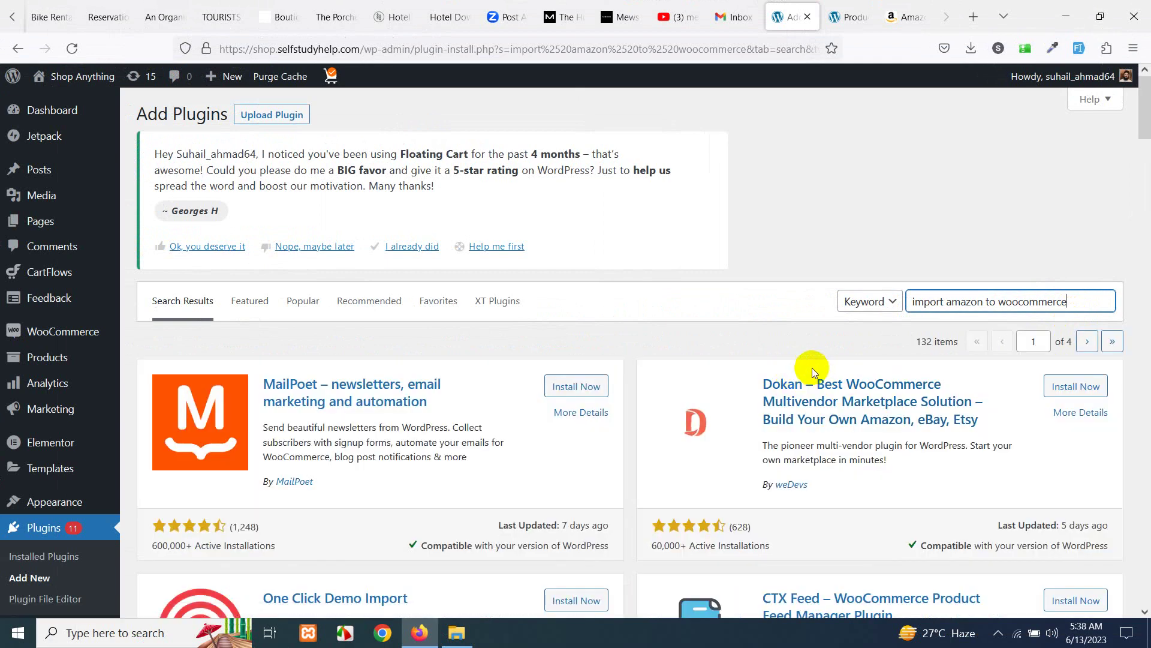
pyautogui.scroll(-10, 621, 445)
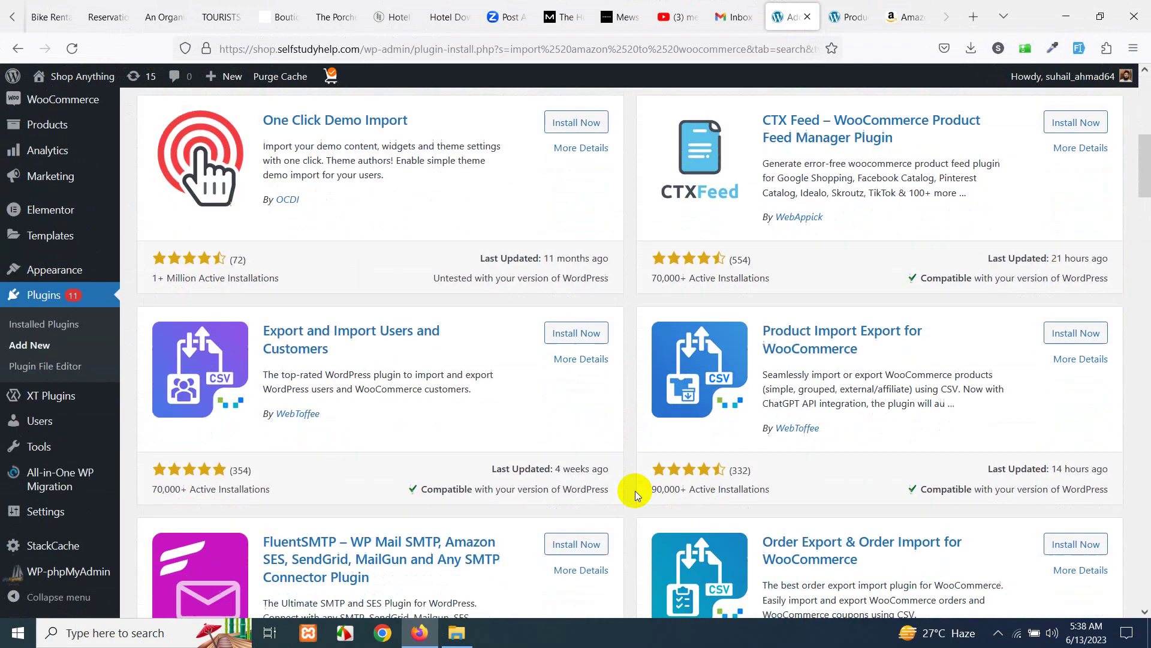
pyautogui.scroll(-15, 635, 491)
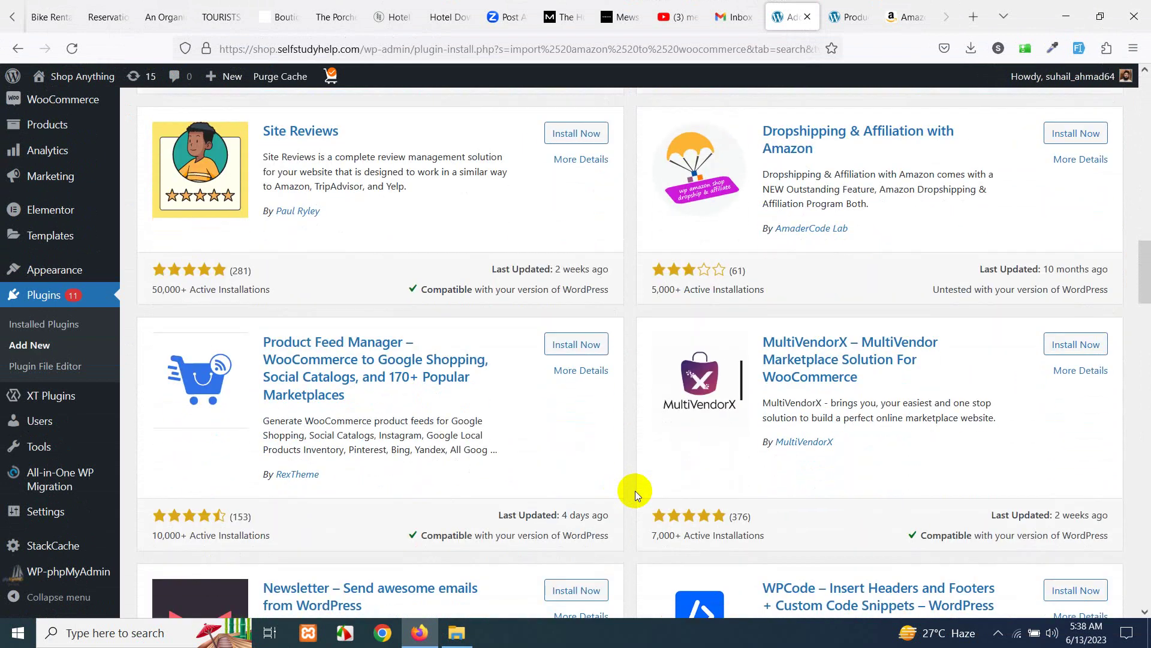
pyautogui.scroll(-6, 635, 490)
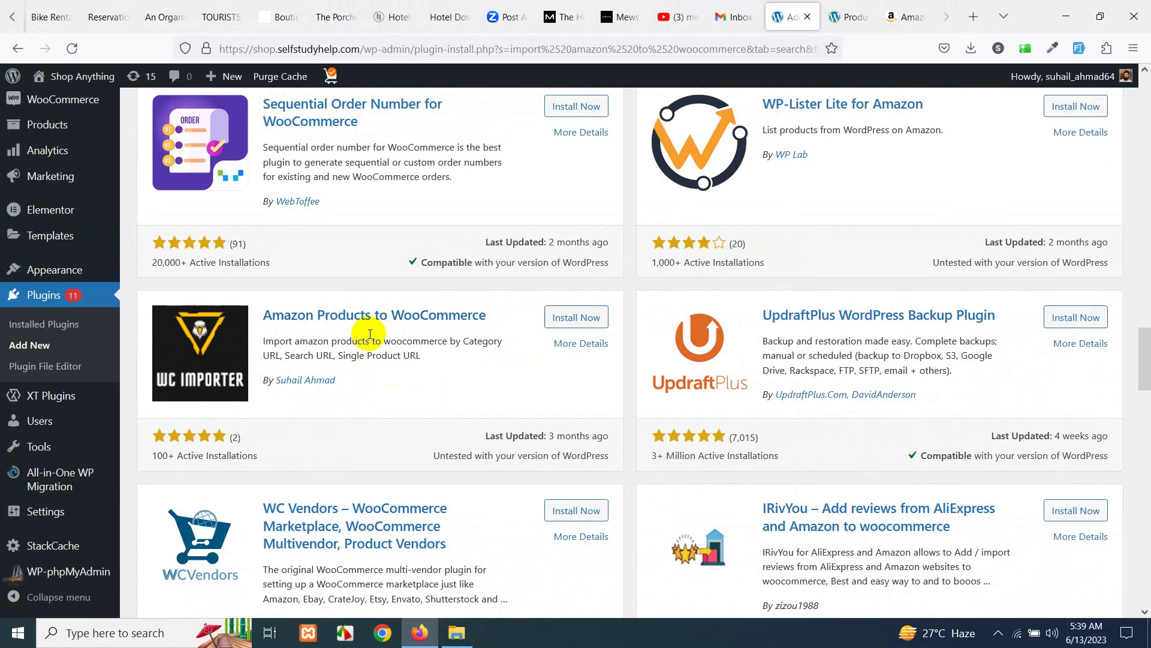
pyautogui.scroll(15, 635, 407)
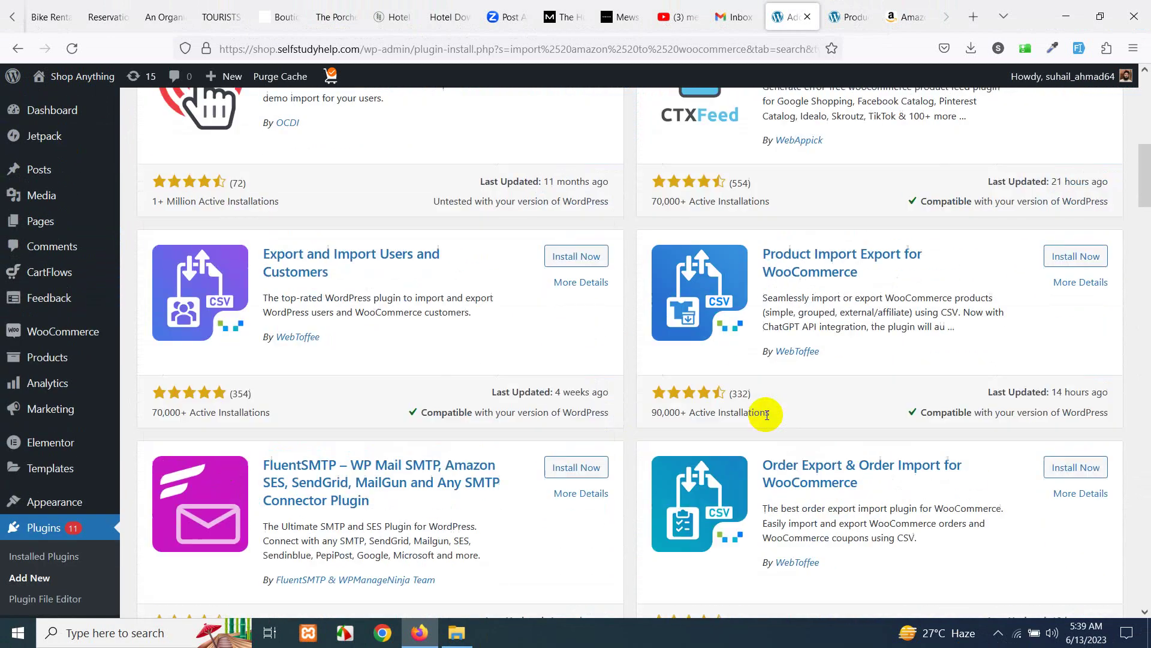
pyautogui.scroll(8, 768, 357)
pyautogui.click(1083, 305)
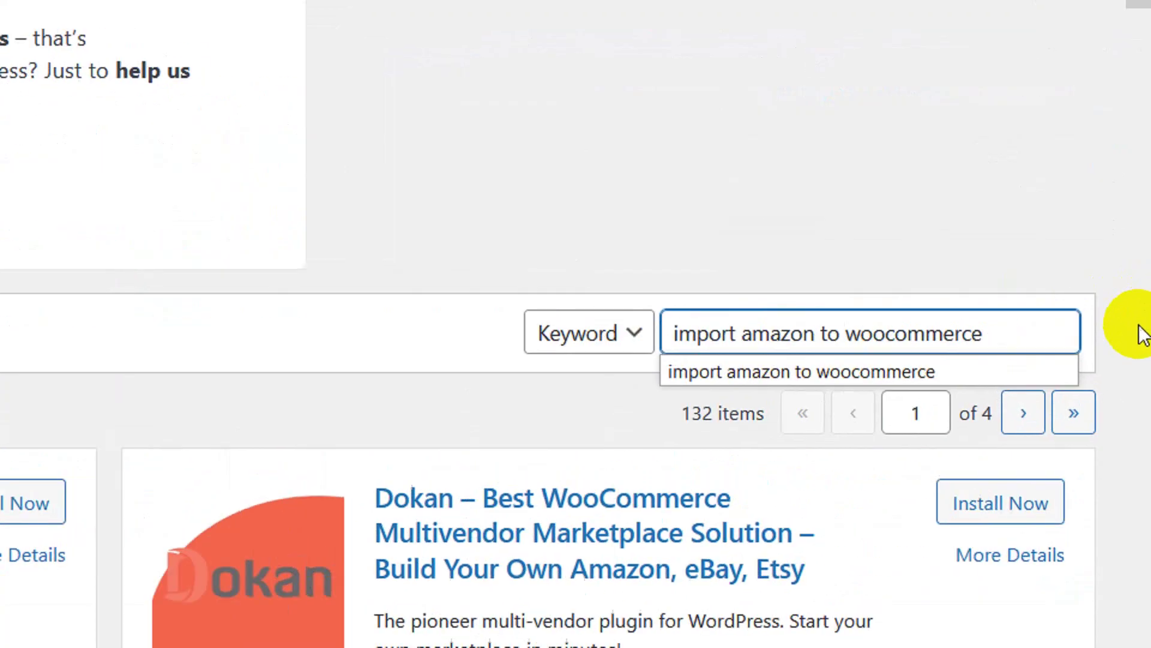
pyautogui.write('suhail')
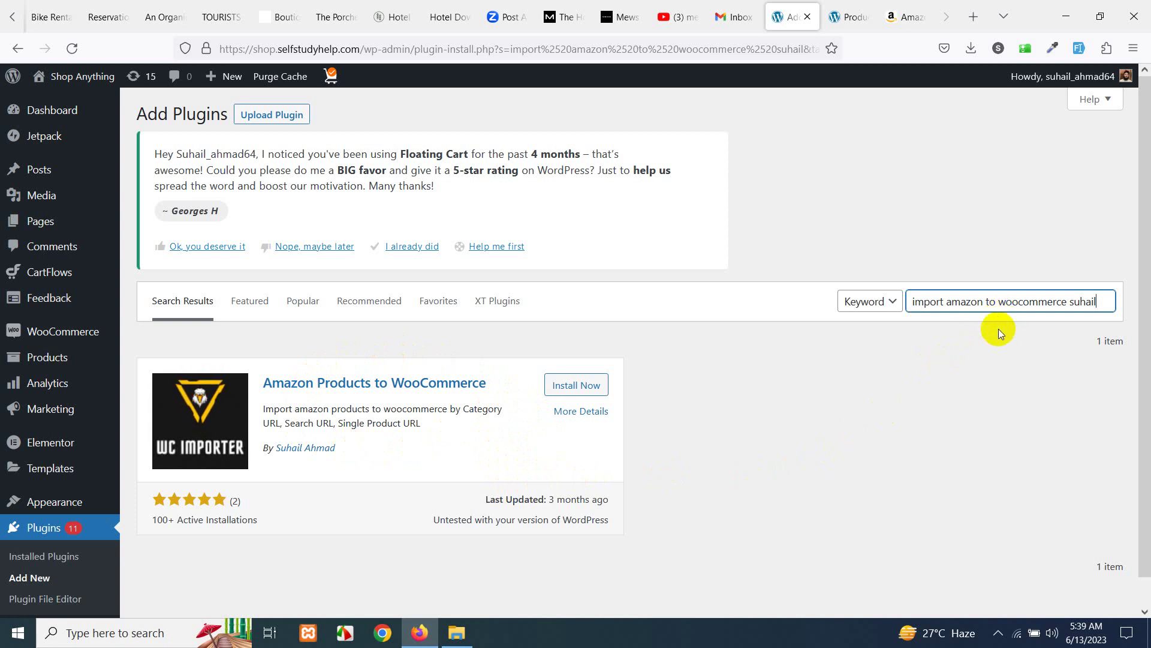
# - Load importwoocommerce.com in a new browser tab
pyautogui.click(973, 16)
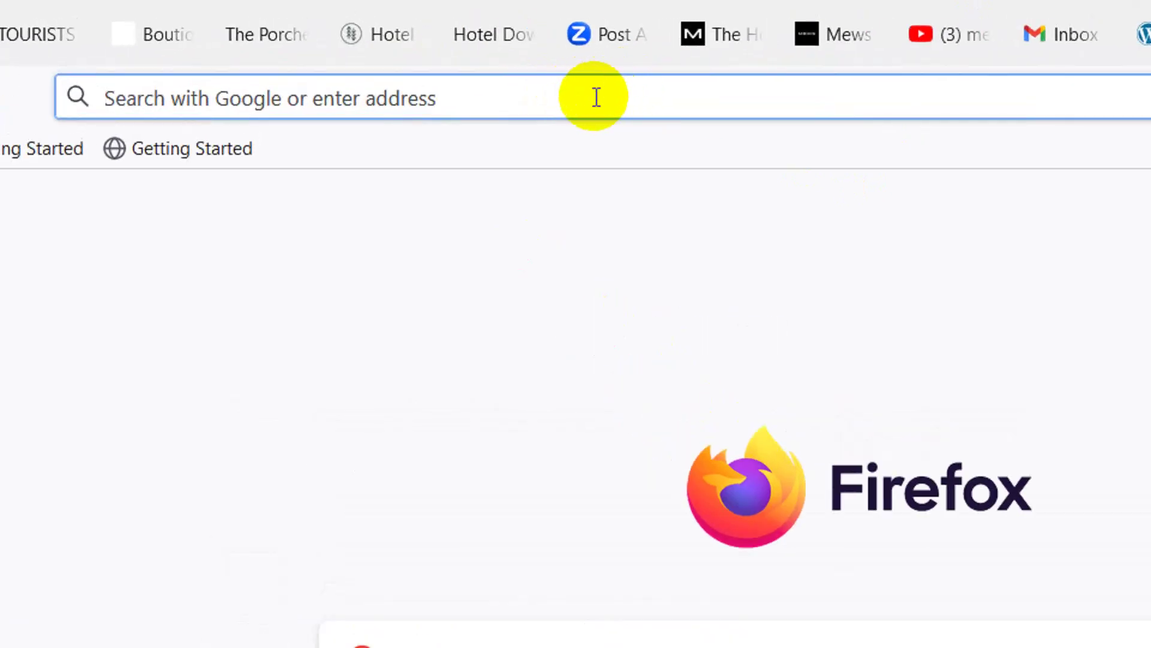
pyautogui.write('importwoocommerce.com/')
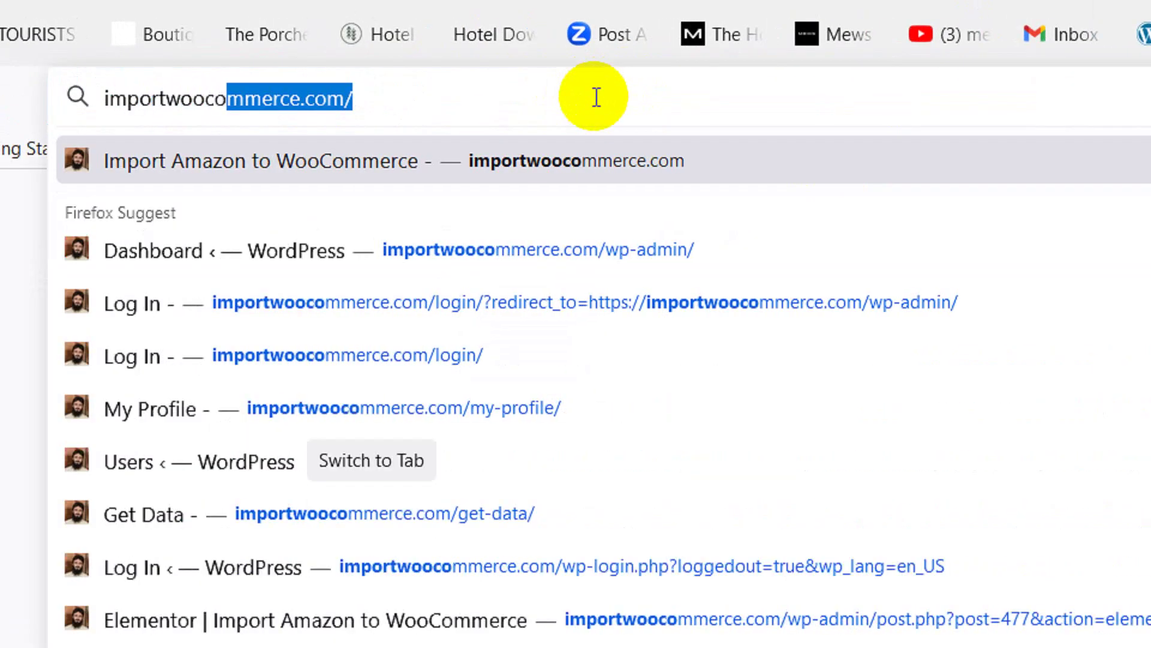
pyautogui.press('Return')
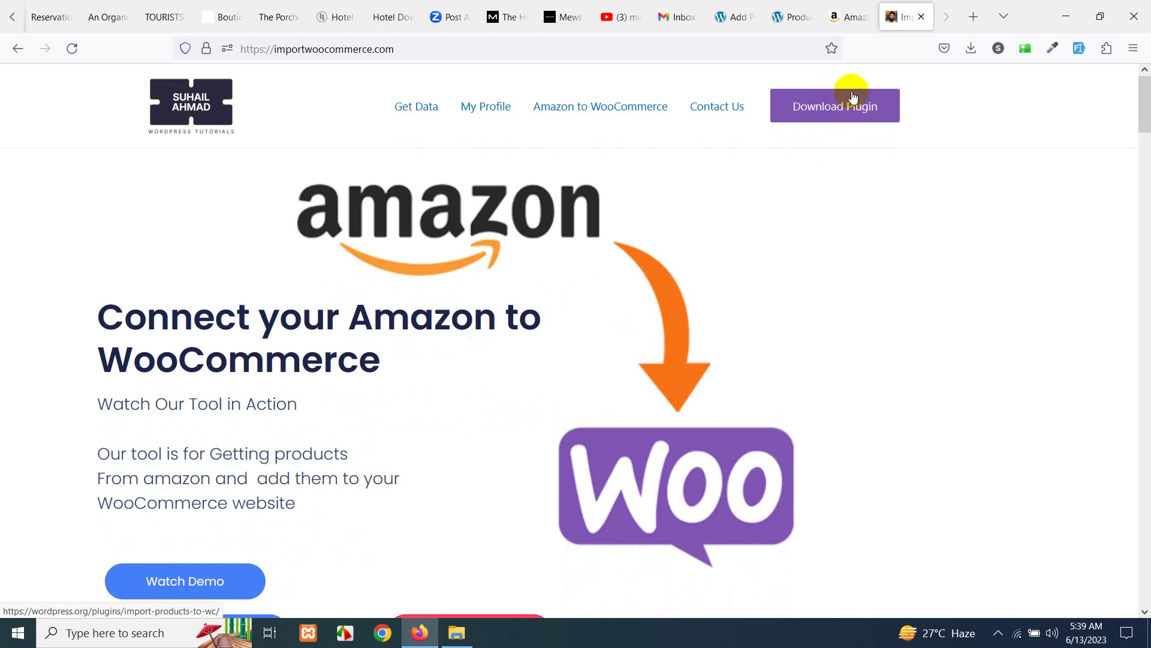
# - Install and activate Amazon Products to WooCommerce, then check Import Products to WC 1.0.5 in the list
pyautogui.click(759, 11)
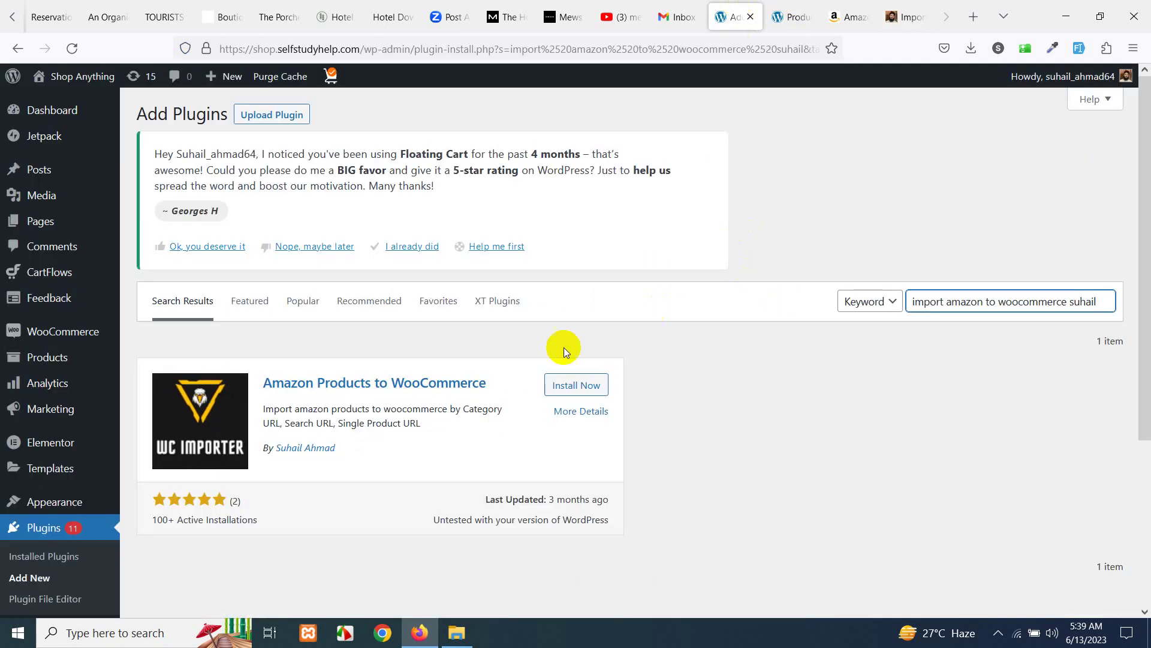
pyautogui.click(569, 385)
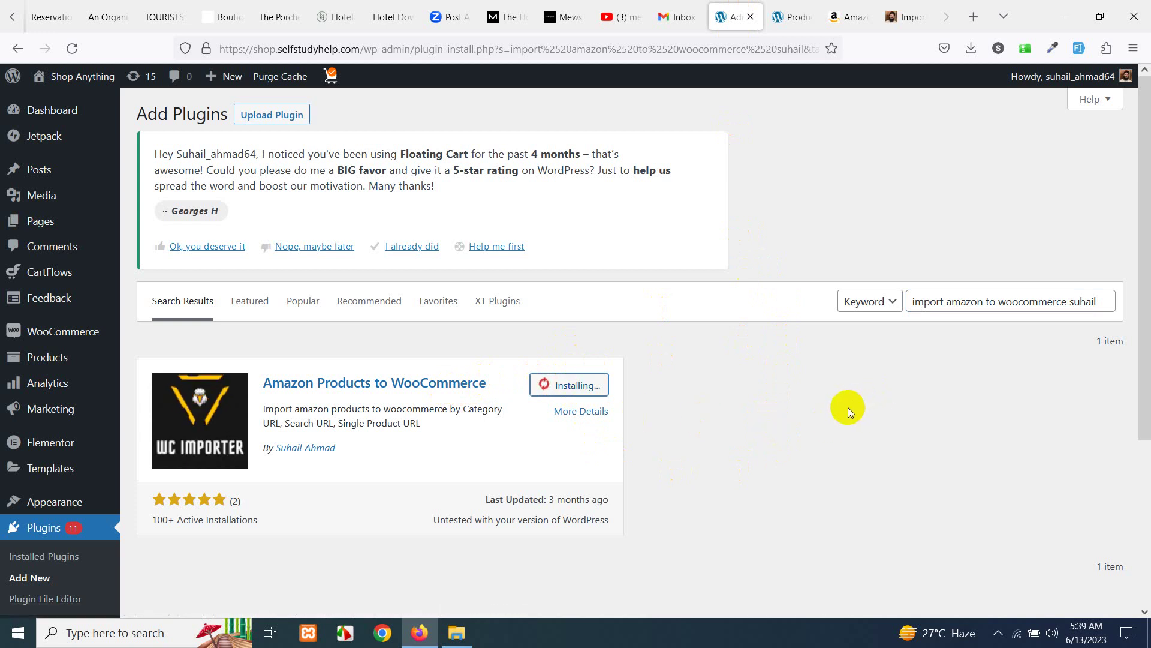
pyautogui.press('F5')
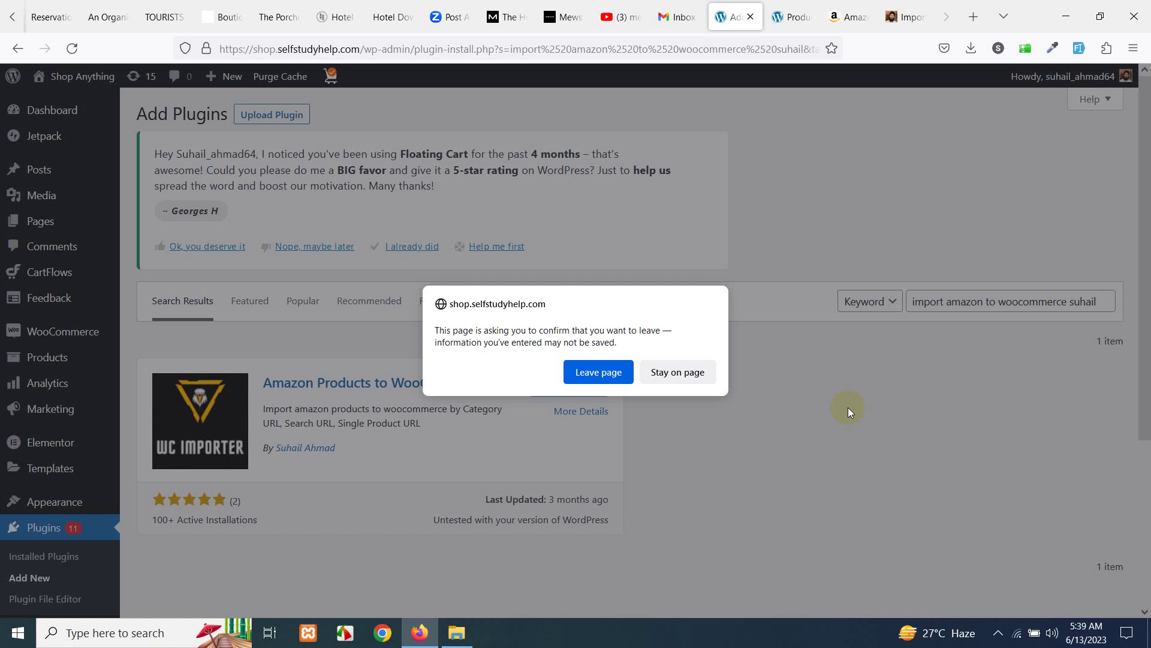
pyautogui.press('Escape')
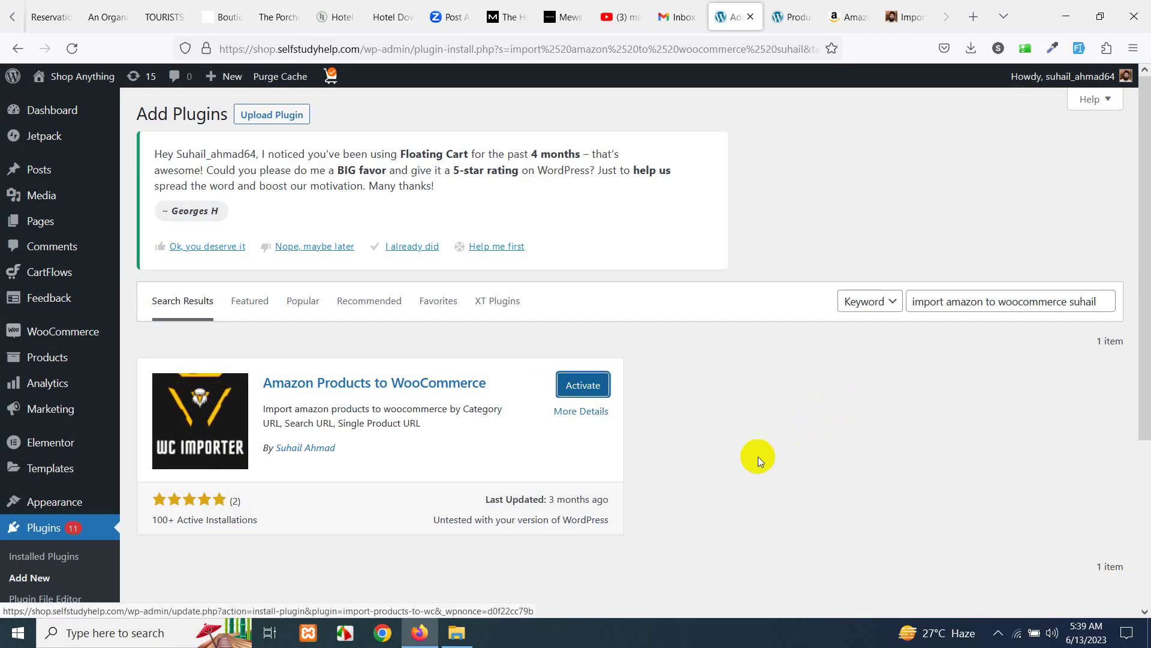
pyautogui.click(583, 387)
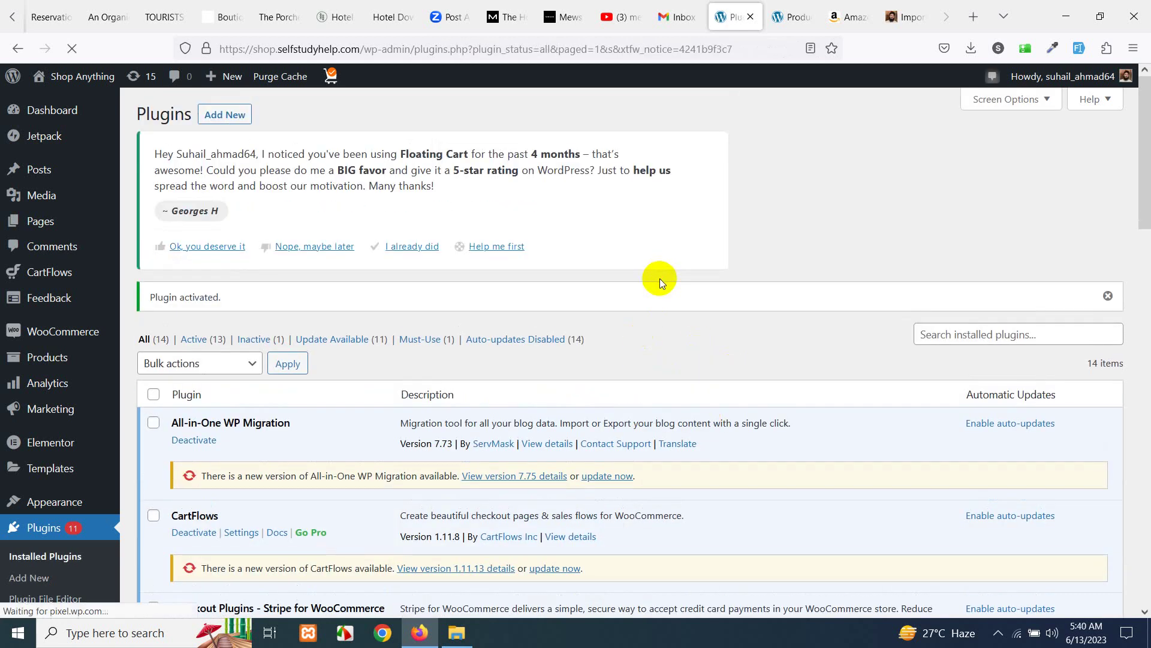
pyautogui.scroll(-2, 625, 319)
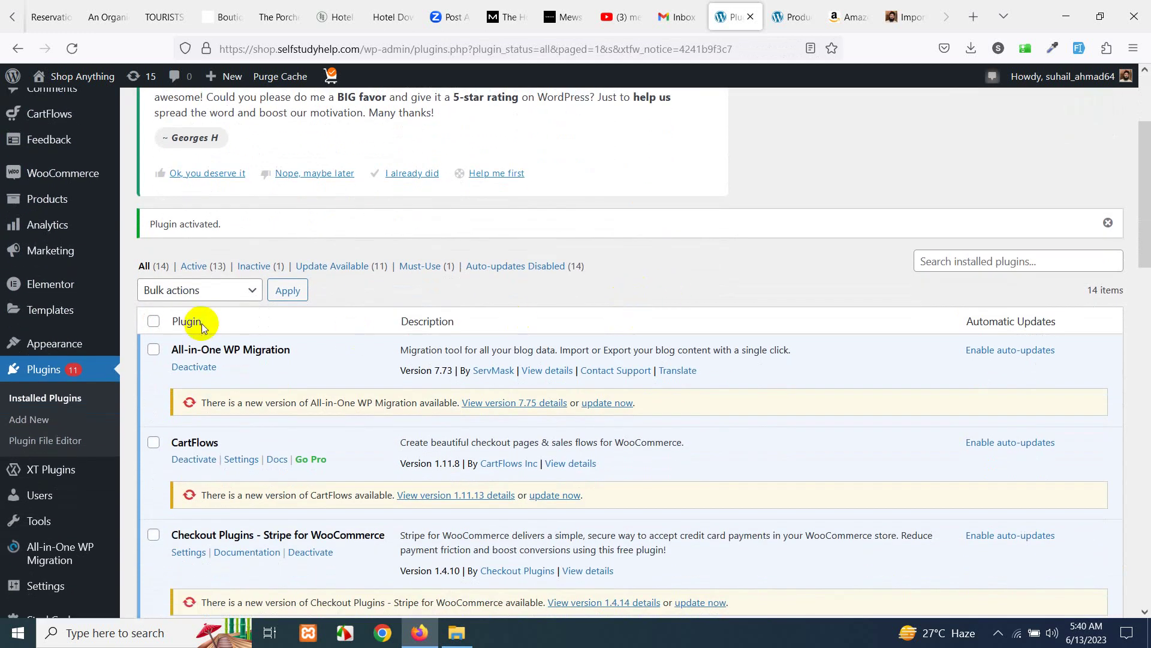
pyautogui.scroll(-4, 51, 516)
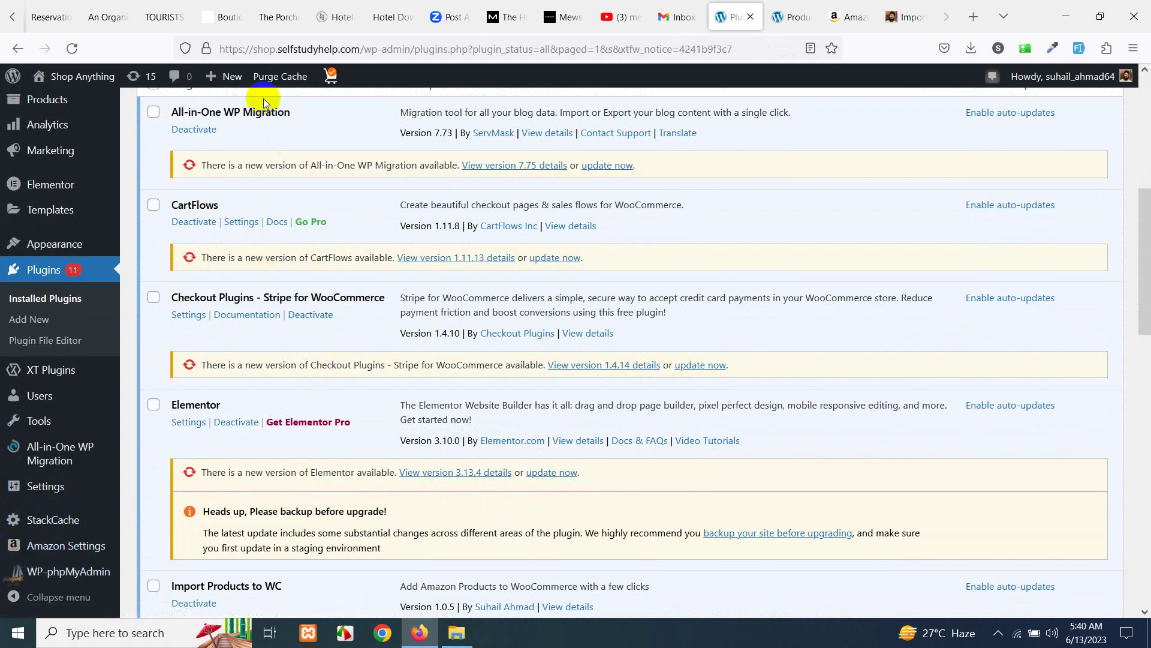
# - Keep Affiliate Products as the product type and the existing affiliate tag, and save the Amazon settings
pyautogui.click(63, 548)
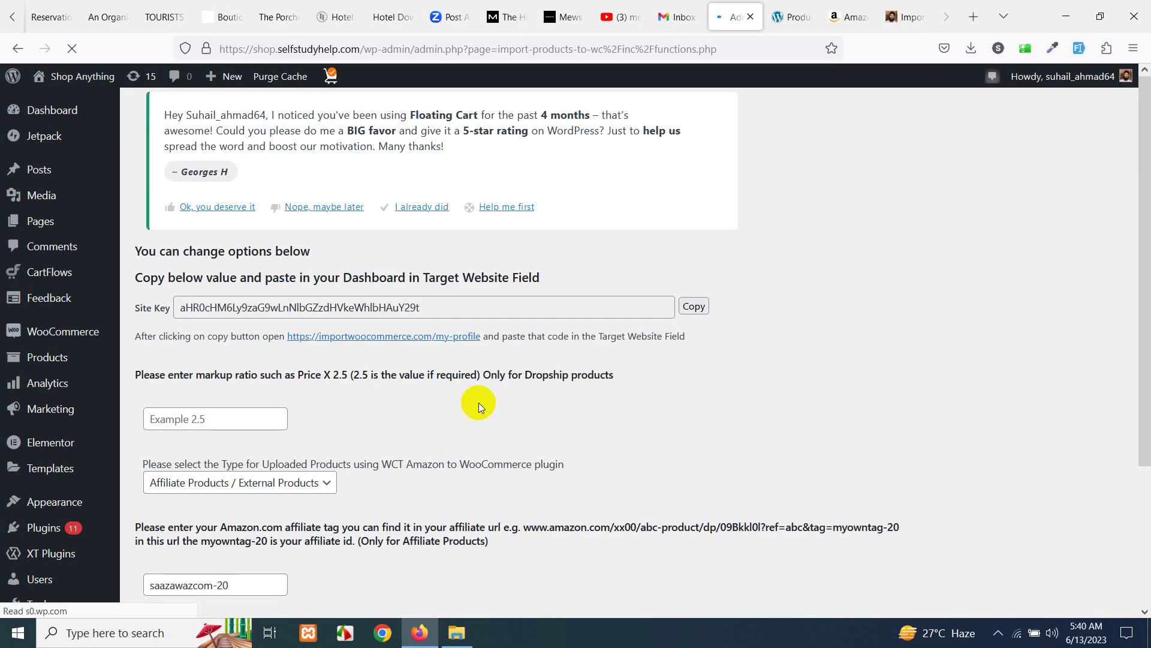
pyautogui.scroll(-3, 457, 439)
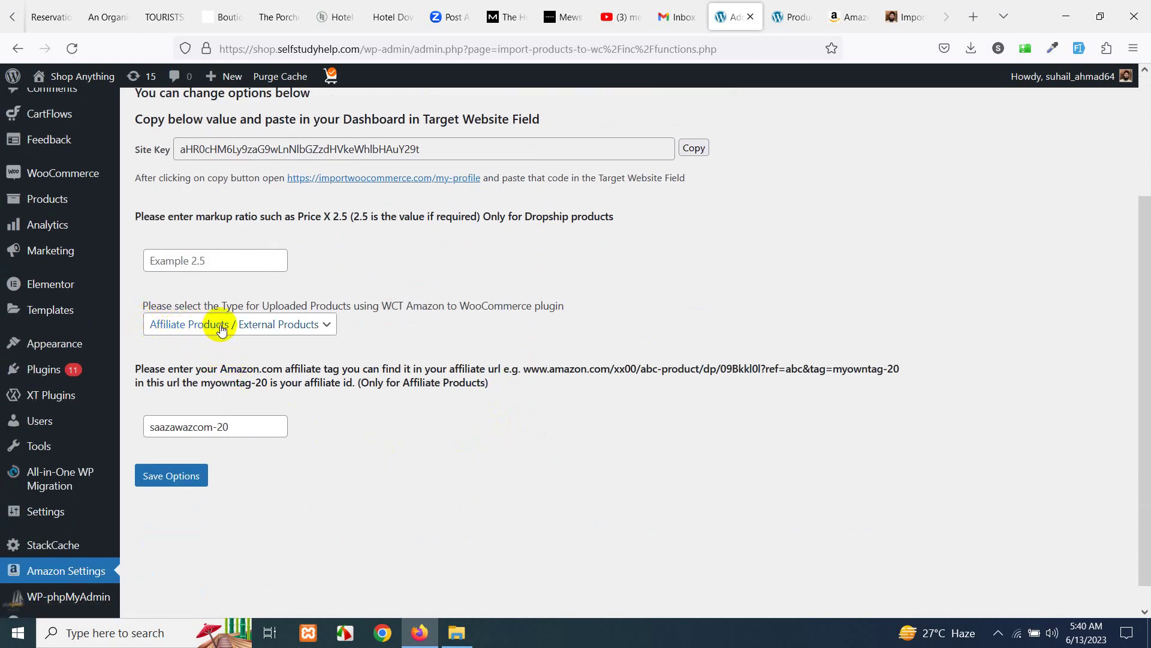
pyautogui.click(222, 327)
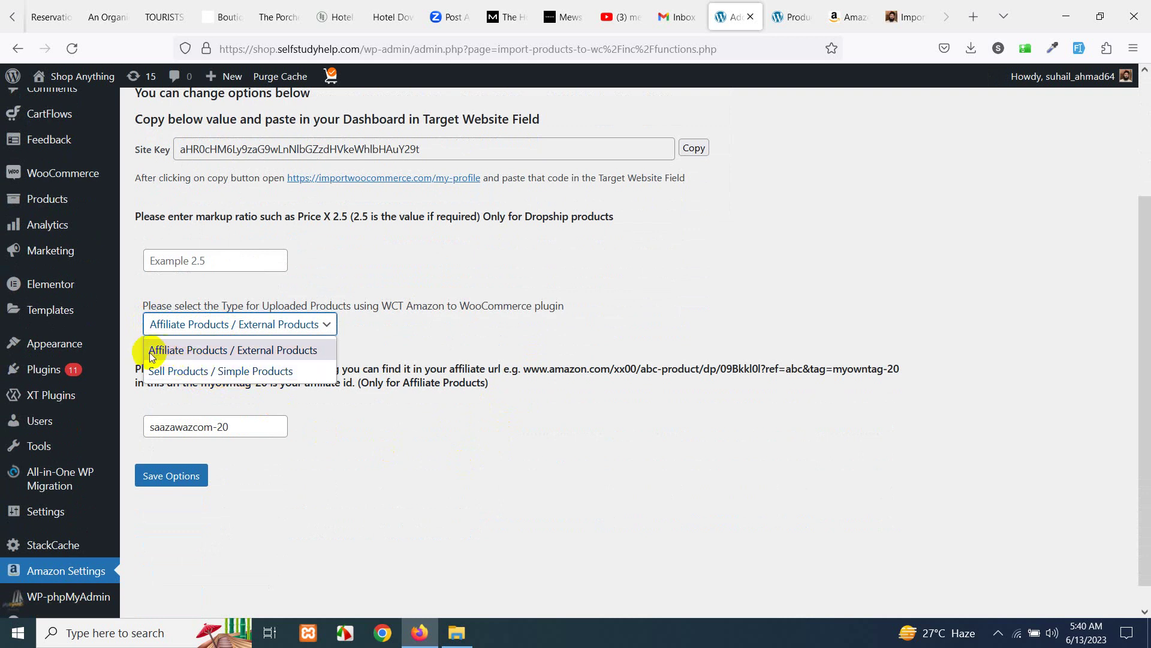
pyautogui.click(196, 350)
pyautogui.click(189, 434)
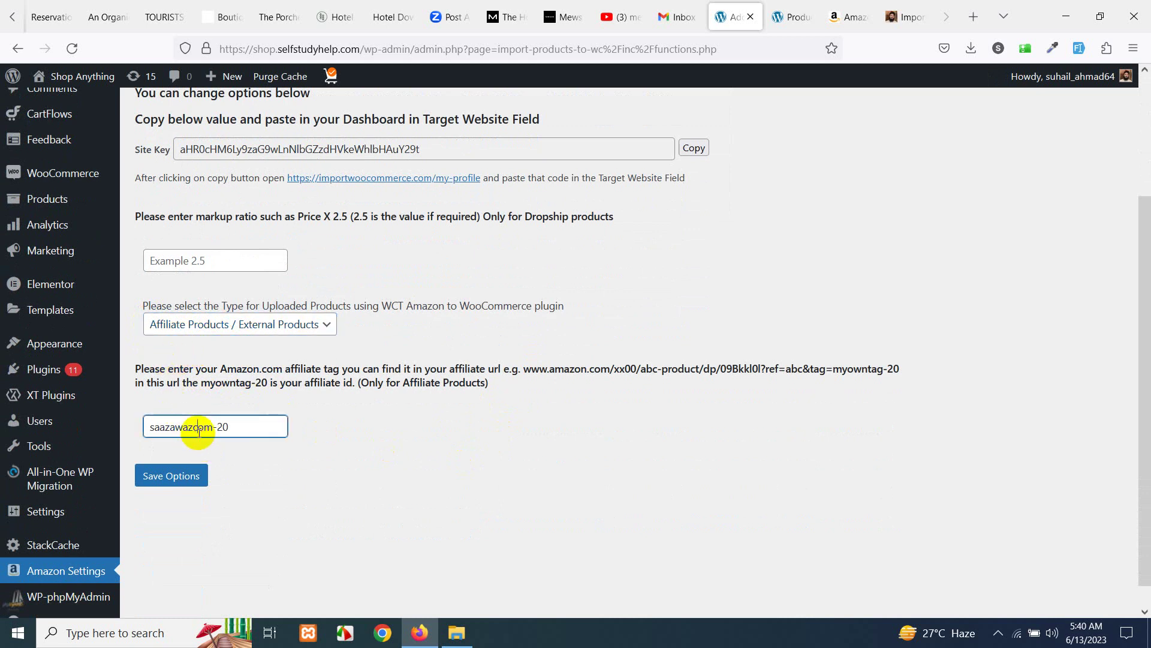
pyautogui.moveTo(231, 424); pyautogui.dragTo(141, 427)
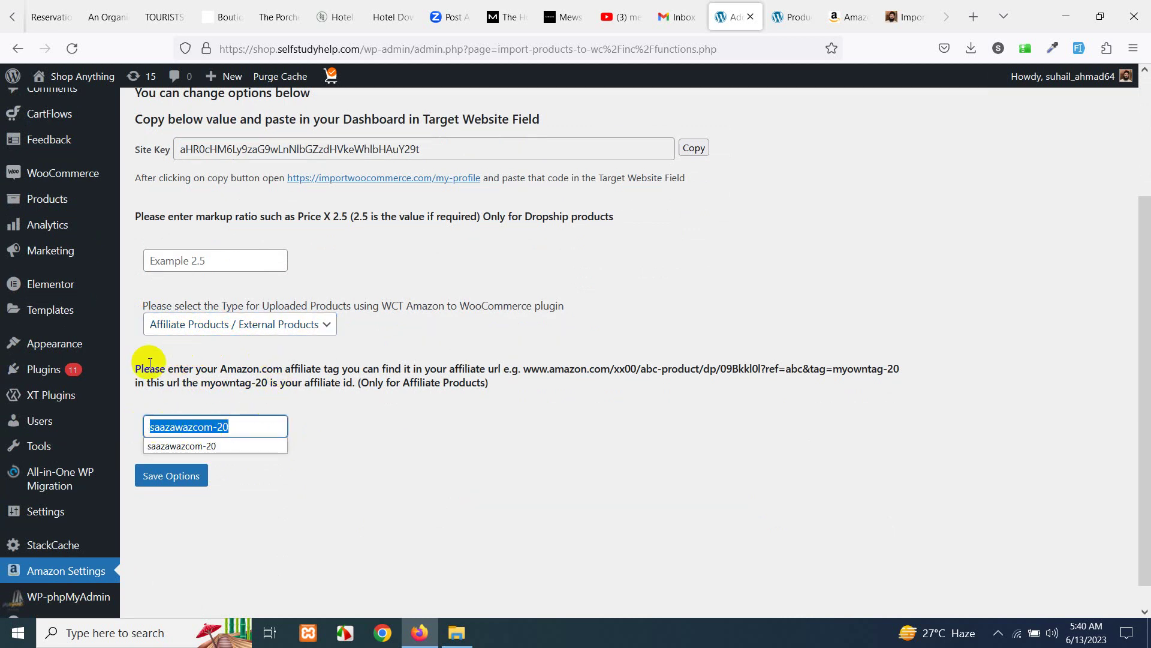
pyautogui.click(360, 422)
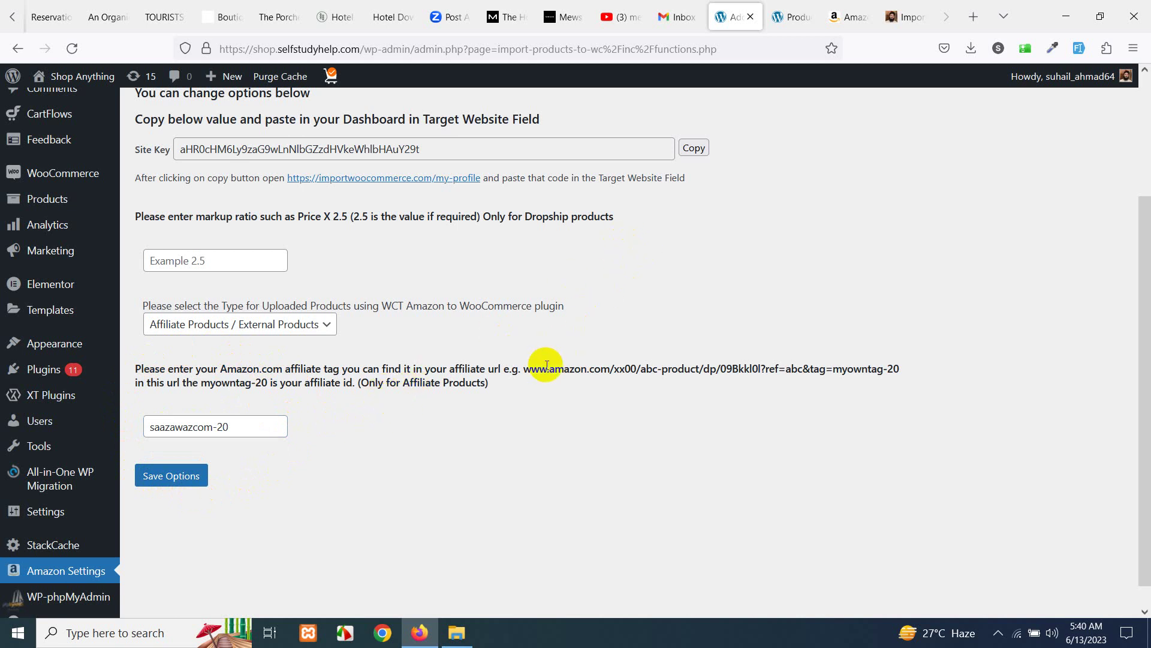
pyautogui.scroll(1, 546, 364)
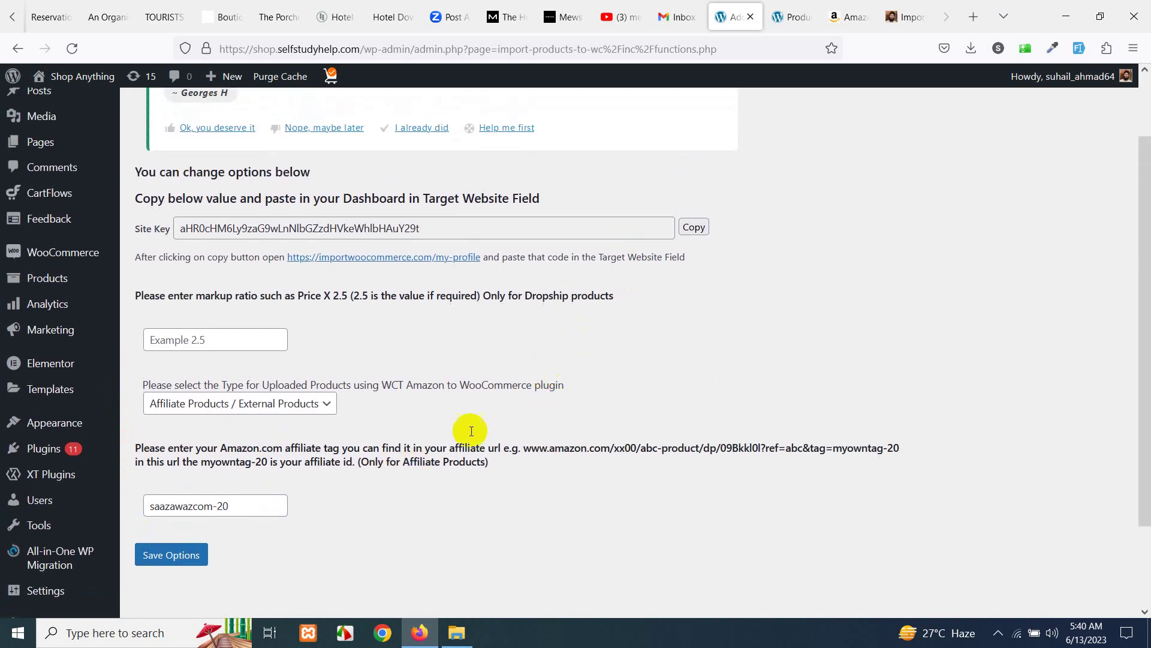
pyautogui.click(167, 556)
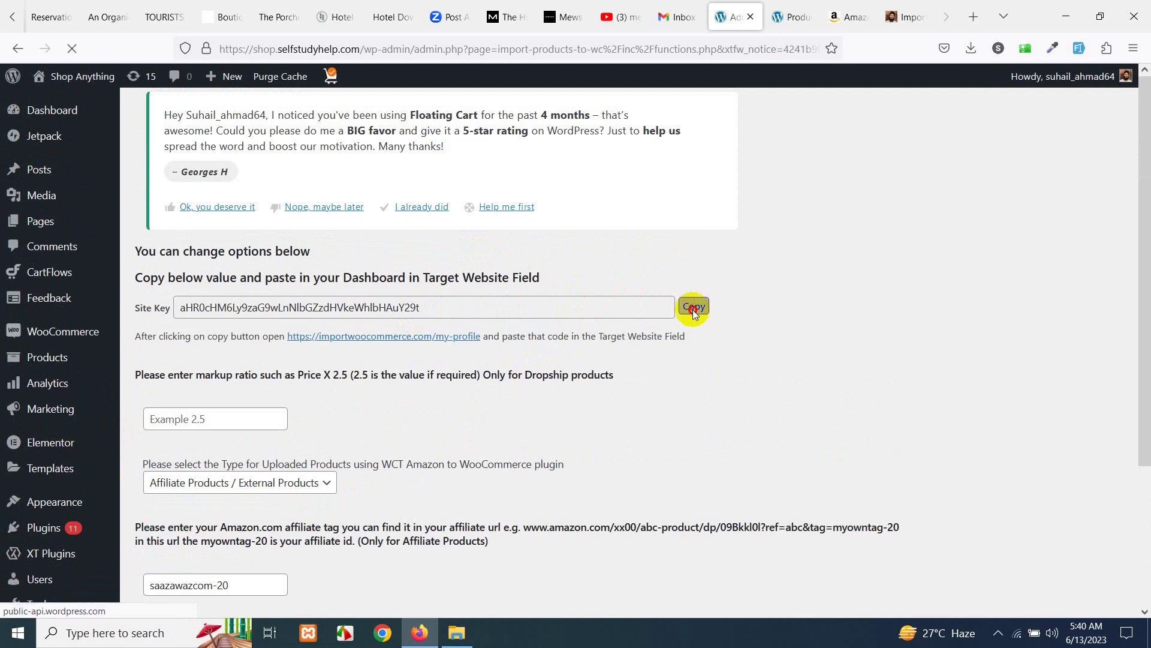
# - Copy the Site Key and switch to the importwoocommerce.com tab
pyautogui.click(702, 309)
pyautogui.click(696, 367)
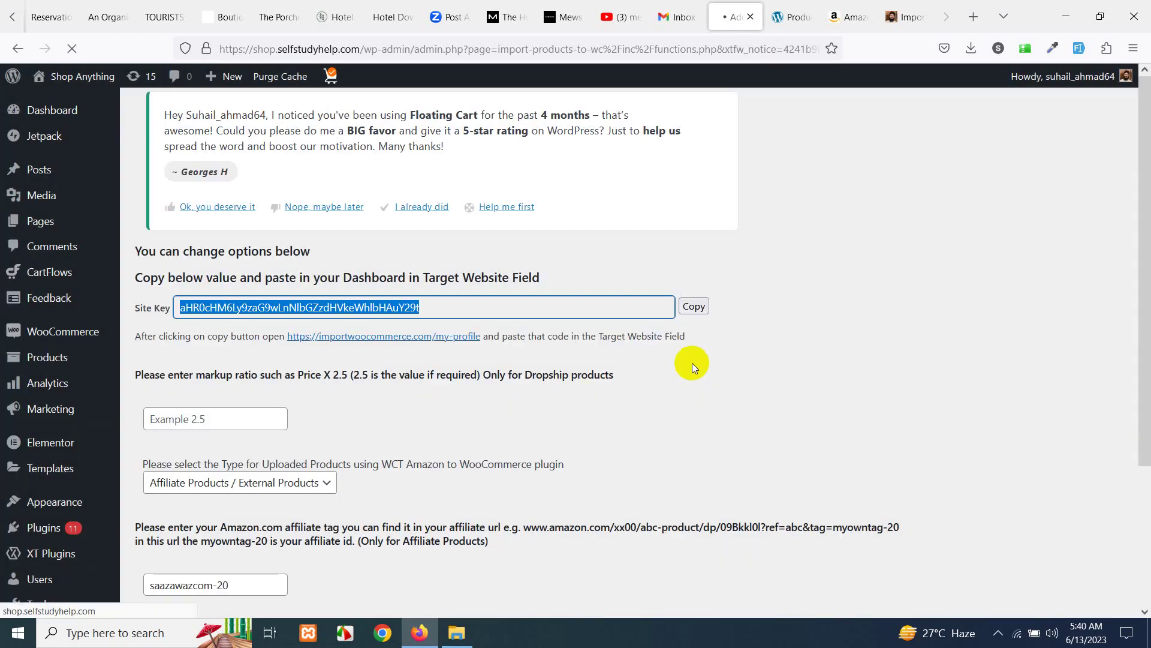
pyautogui.click(906, 16)
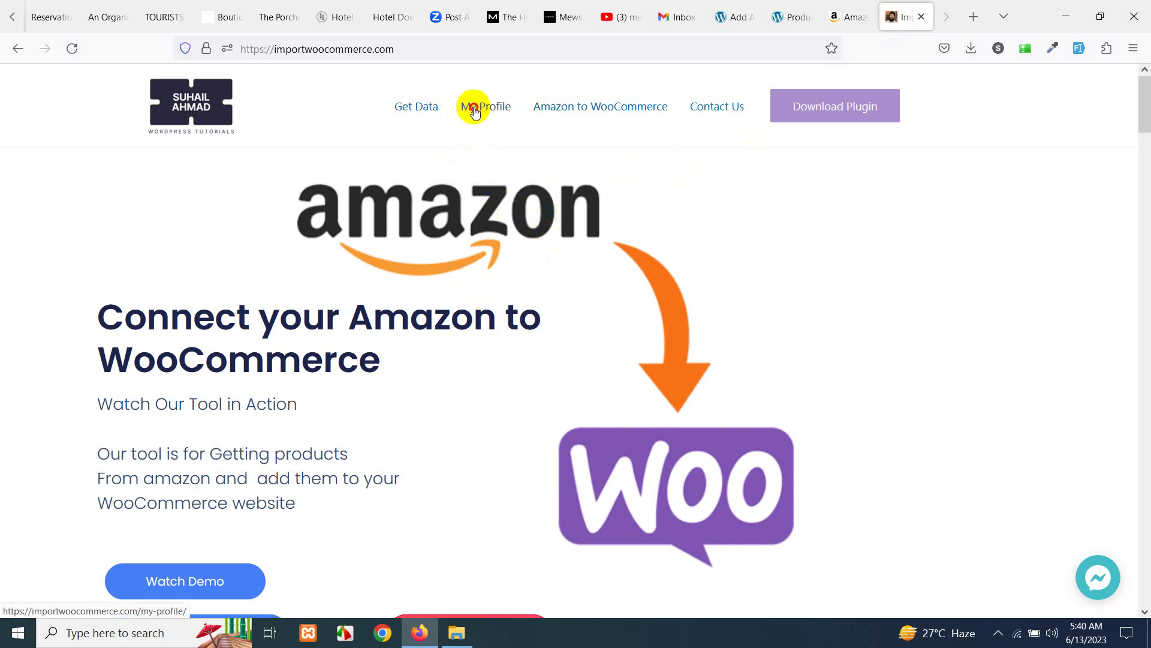
# - From My Profile, select the Free 7 Days Trial membership and review its checkout form
pyautogui.click(475, 112)
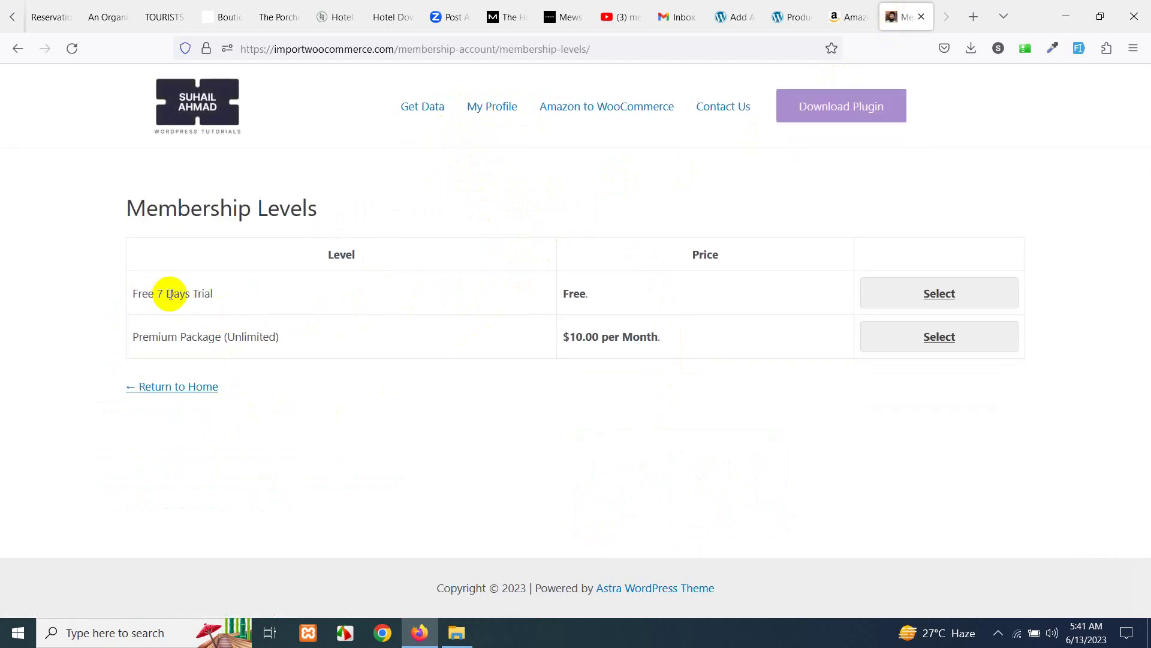
pyautogui.click(924, 298)
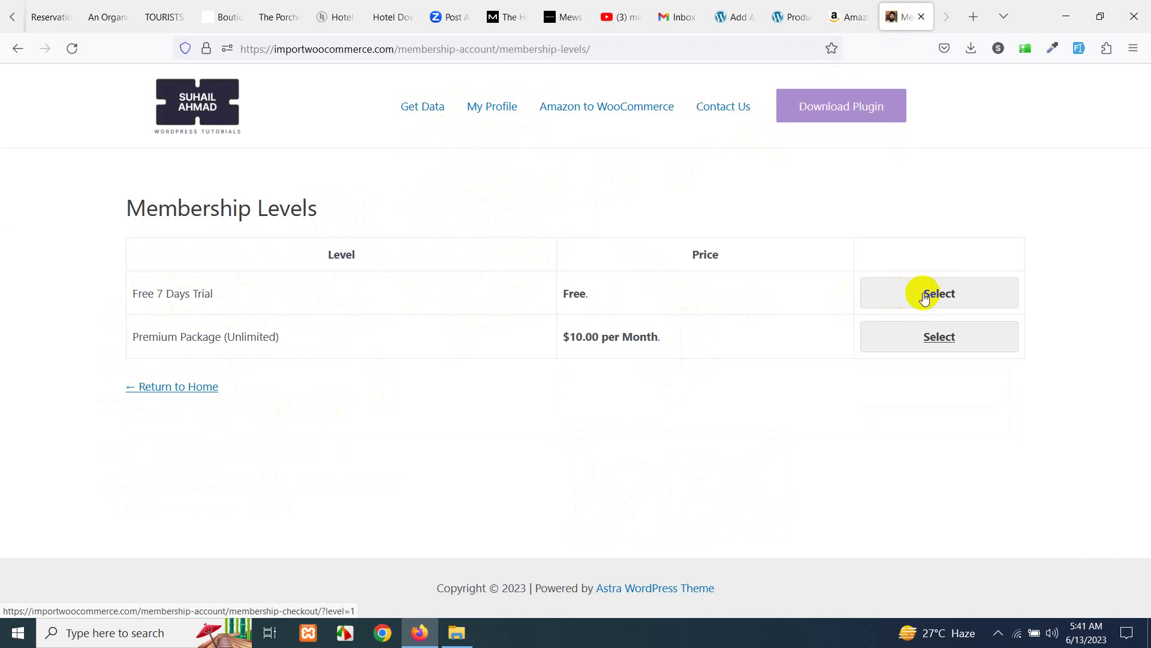
pyautogui.click(924, 298)
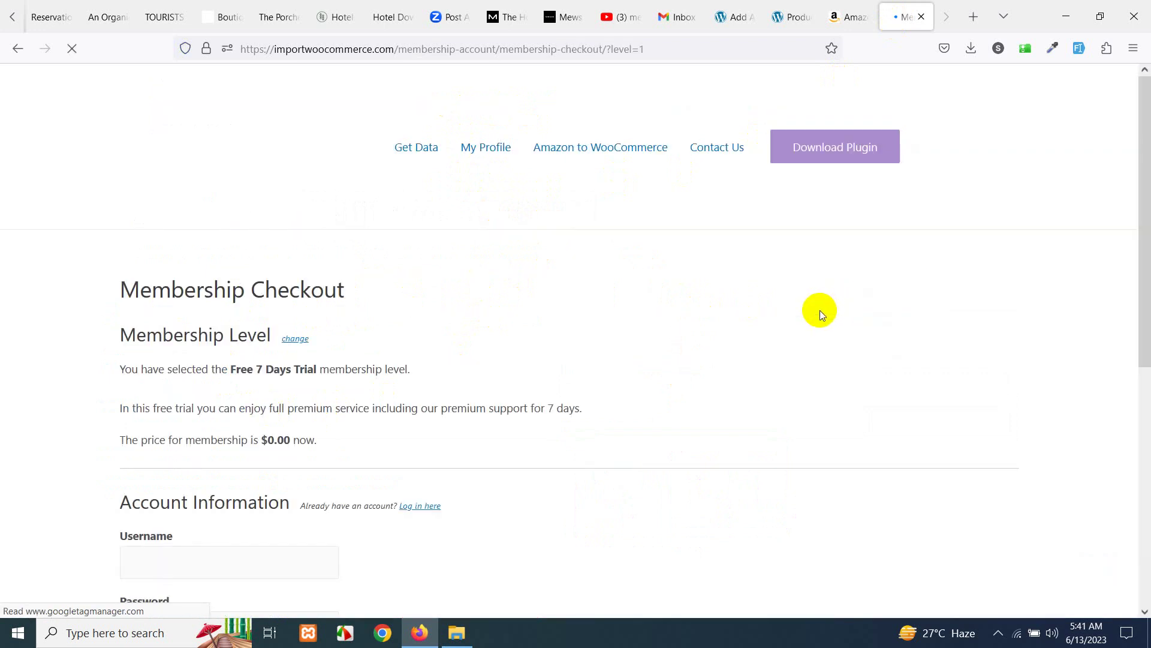
pyautogui.scroll(-3, 313, 426)
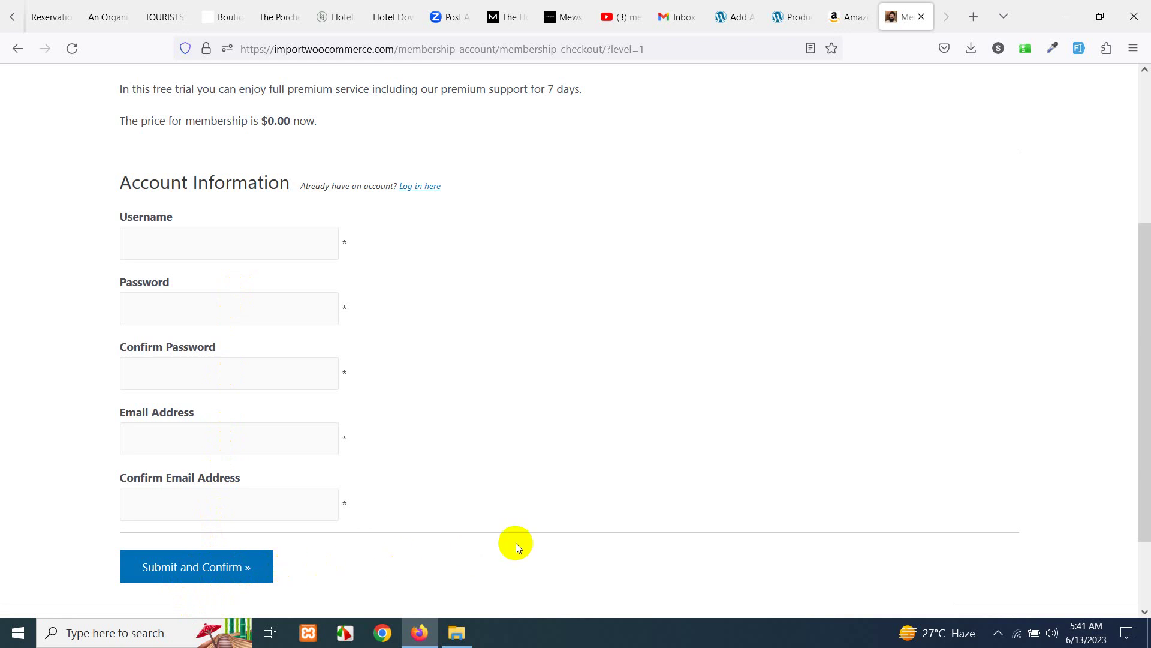
pyautogui.scroll(3, 523, 484)
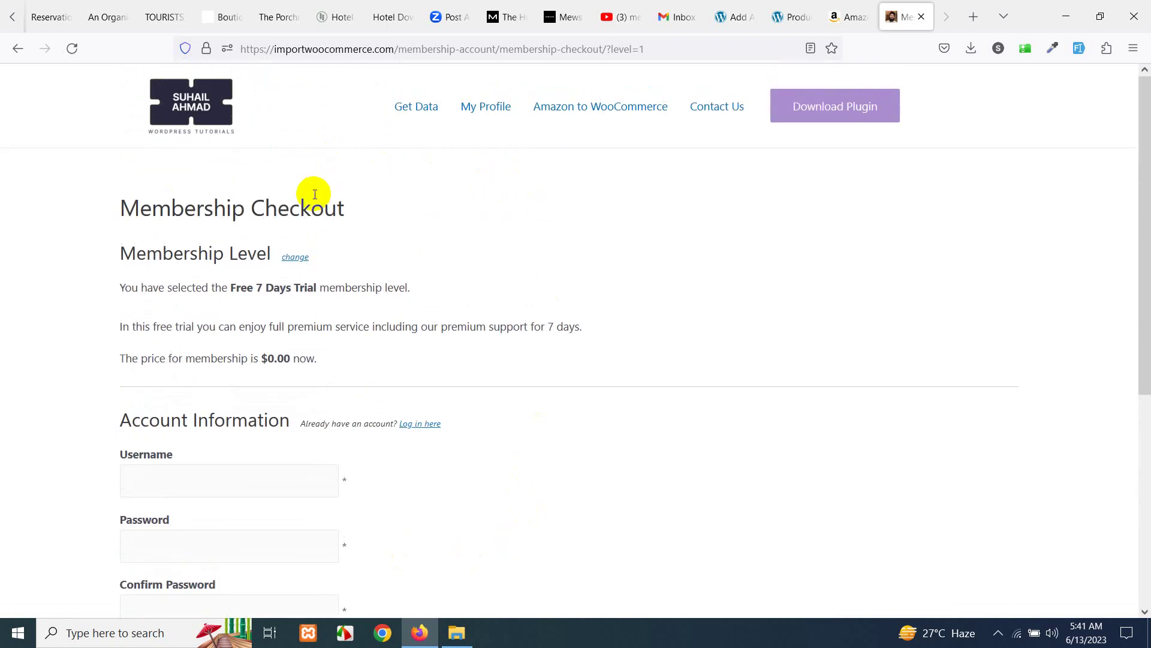
pyautogui.scroll(-4, 276, 391)
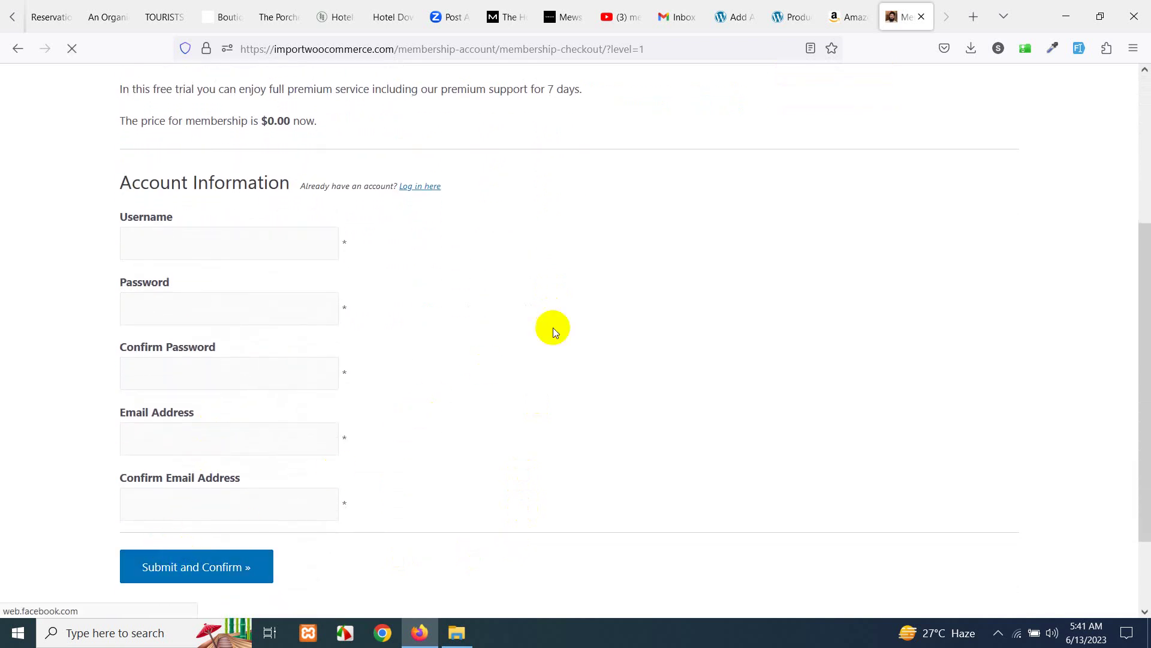
pyautogui.scroll(3, 616, 332)
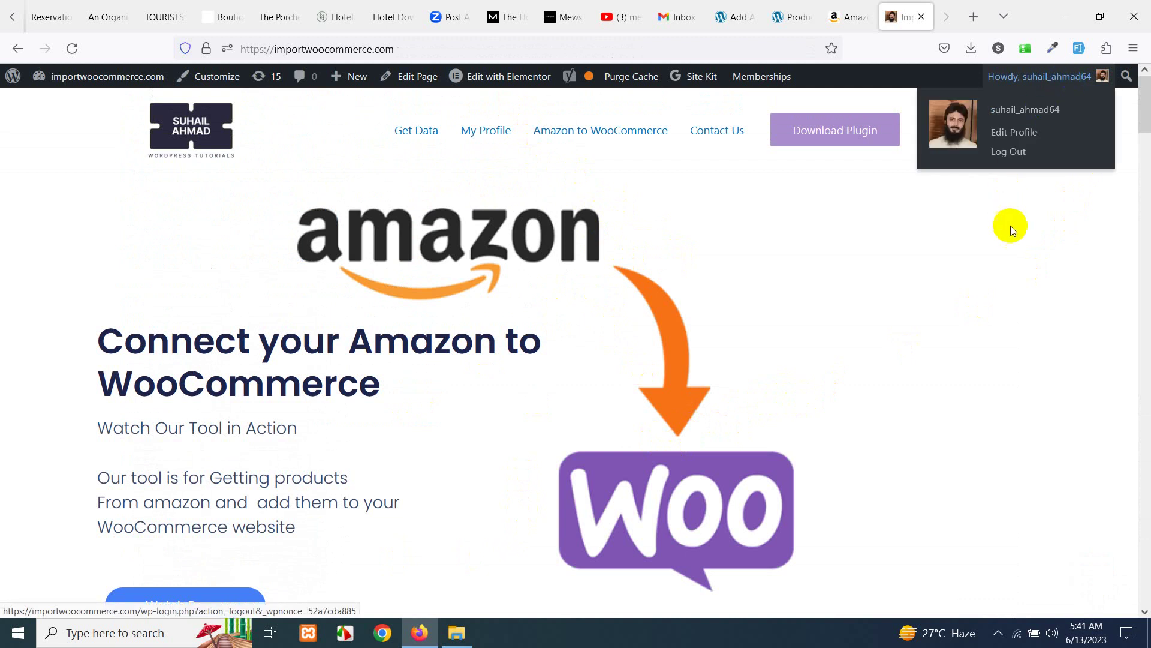
# - Re-select and save the Target Website Key on the My Profile page, then highlight the shop's website address
pyautogui.click(487, 138)
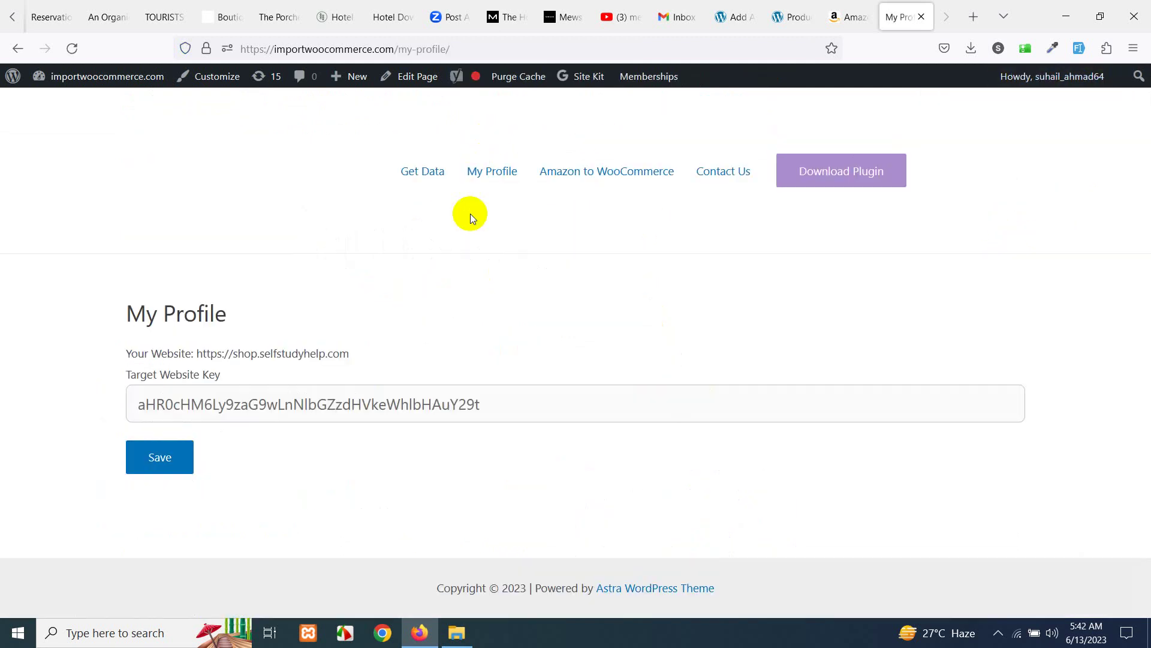
pyautogui.click(733, 16)
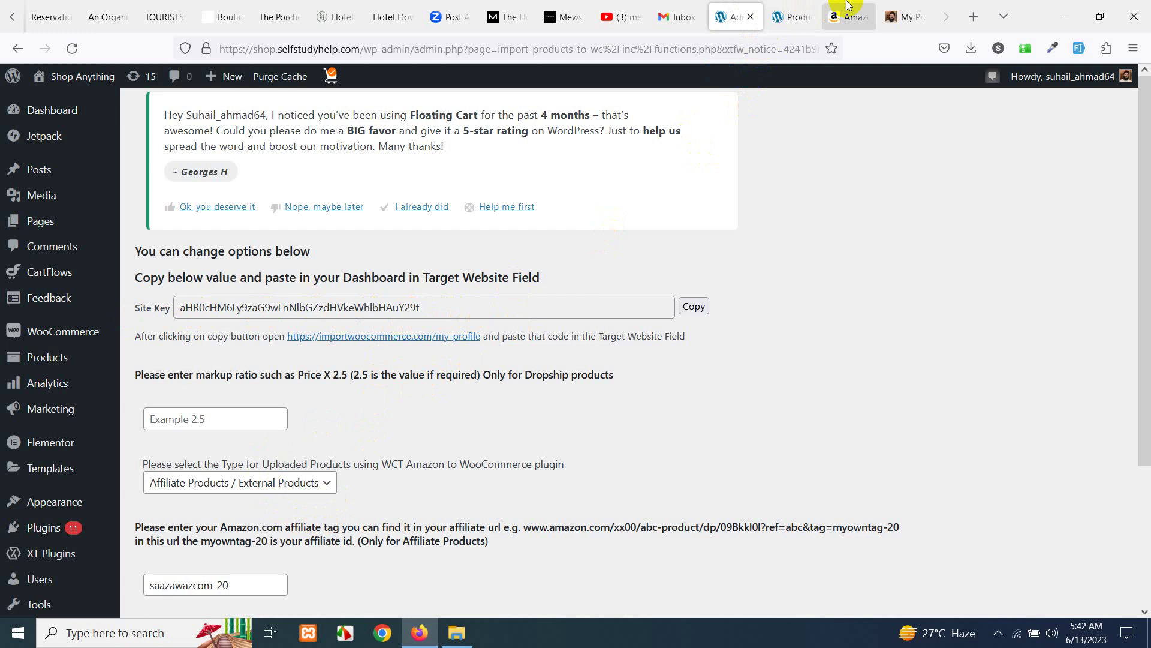
pyautogui.click(906, 16)
pyautogui.click(430, 321)
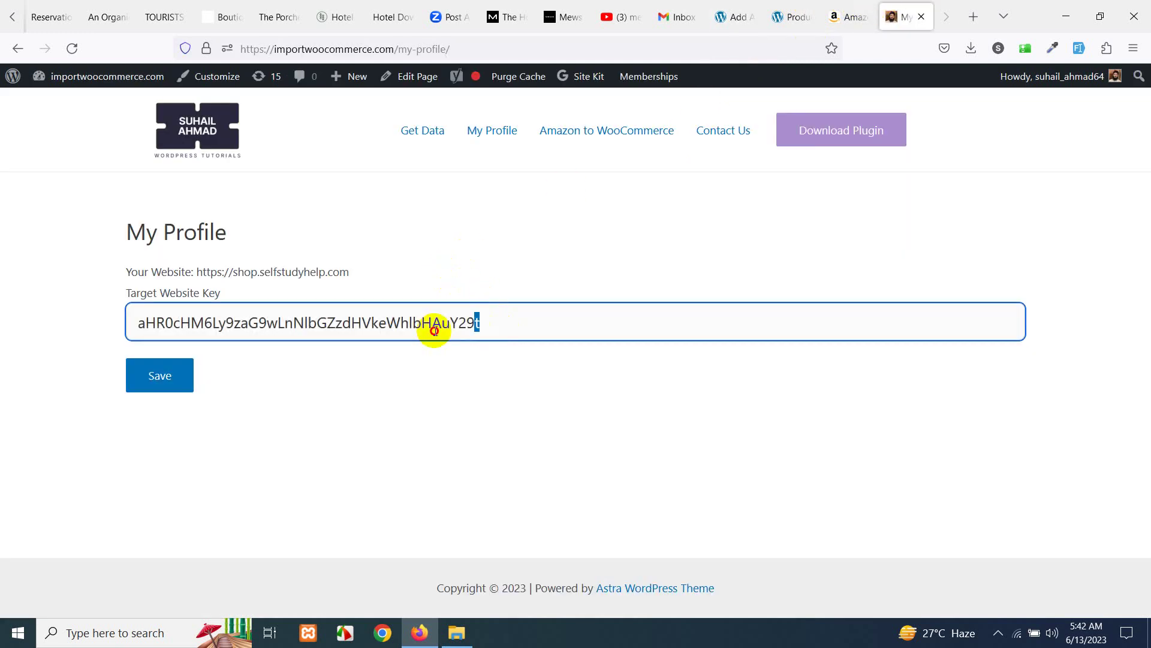
pyautogui.doubleClick(430, 322)
pyautogui.click(394, 381)
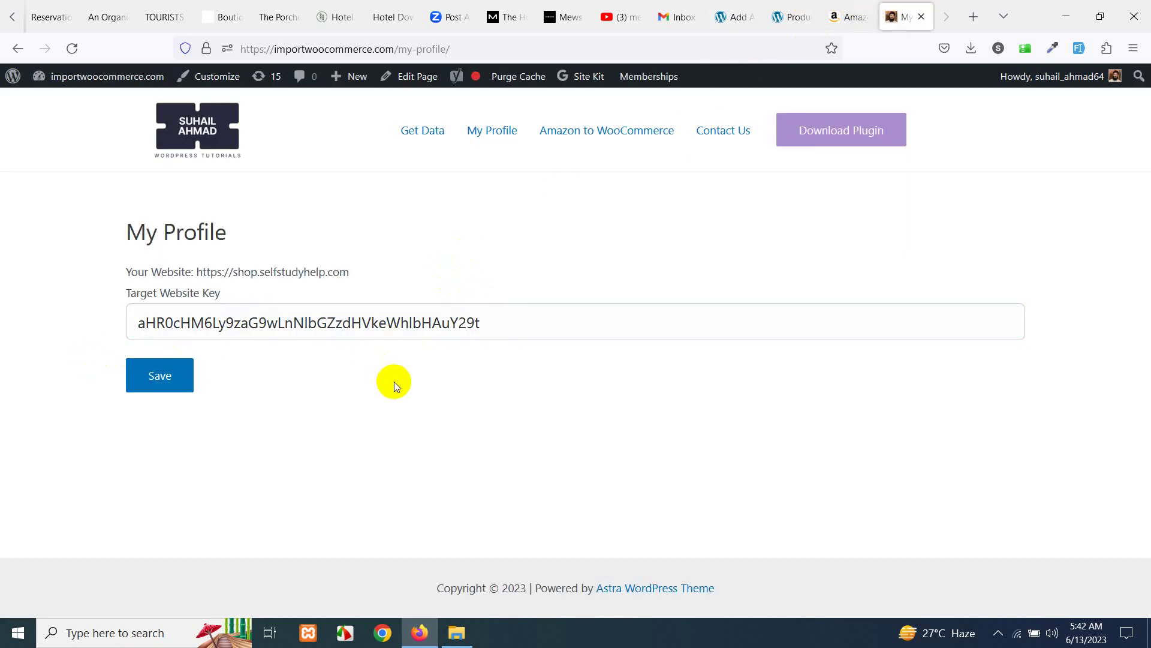
pyautogui.click(159, 387)
pyautogui.moveTo(200, 272); pyautogui.dragTo(344, 296)
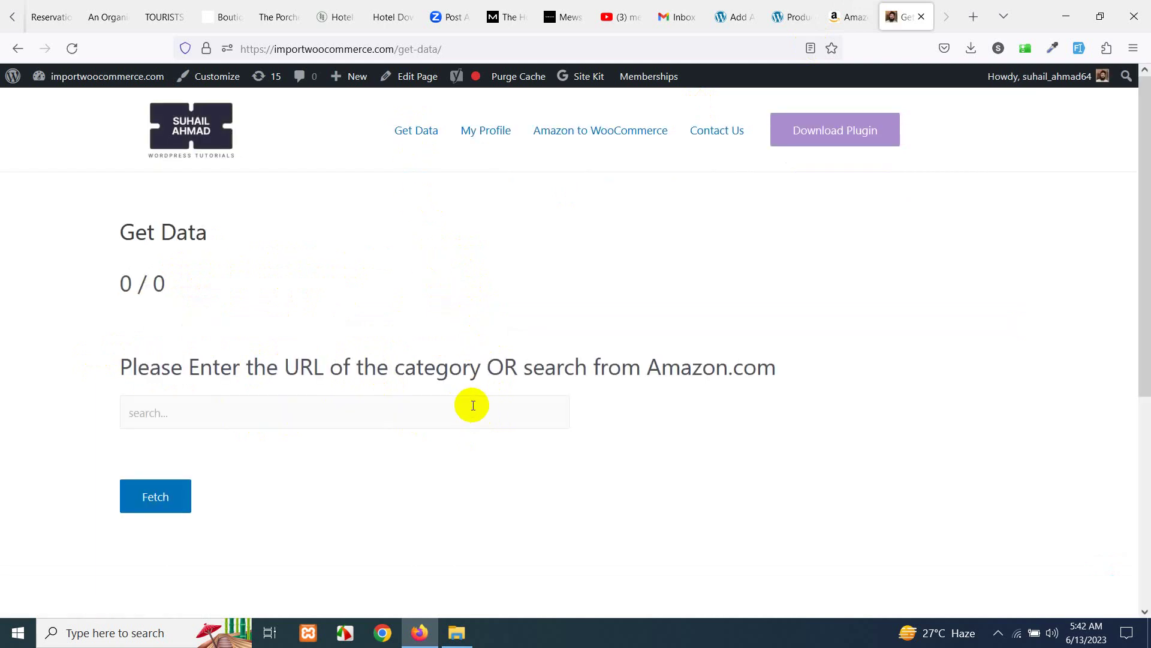
# - Copy the address of the Amazon wireless-headphones search results page
pyautogui.scroll(-3, 466, 402)
pyautogui.scroll(-2, 412, 360)
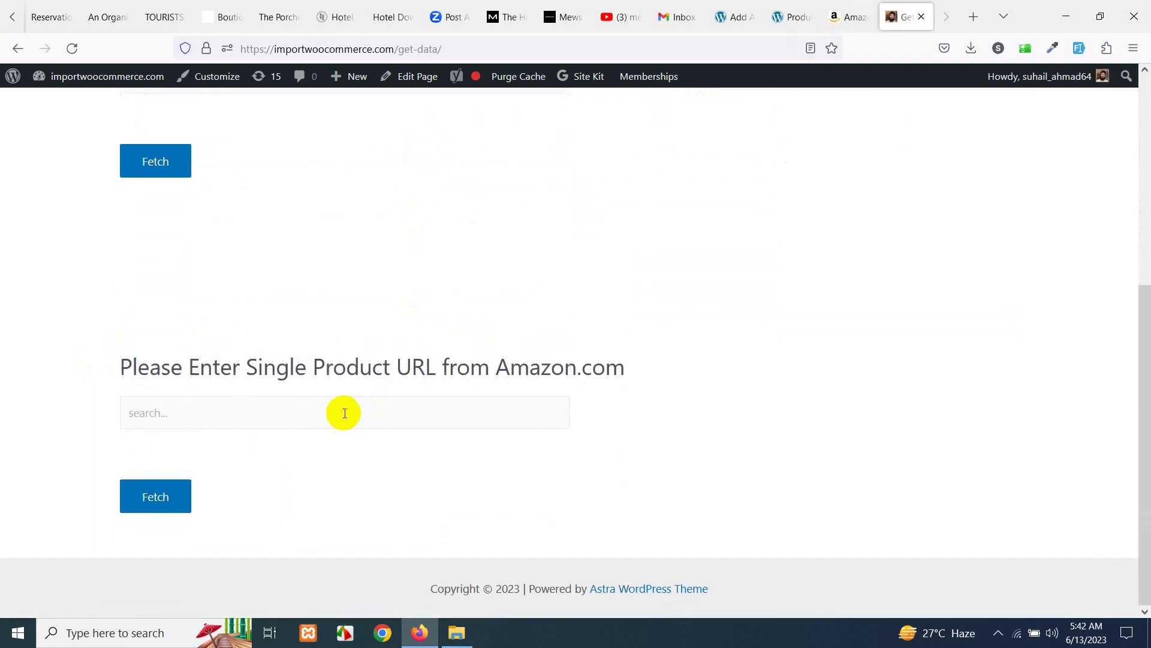
pyautogui.scroll(5, 472, 412)
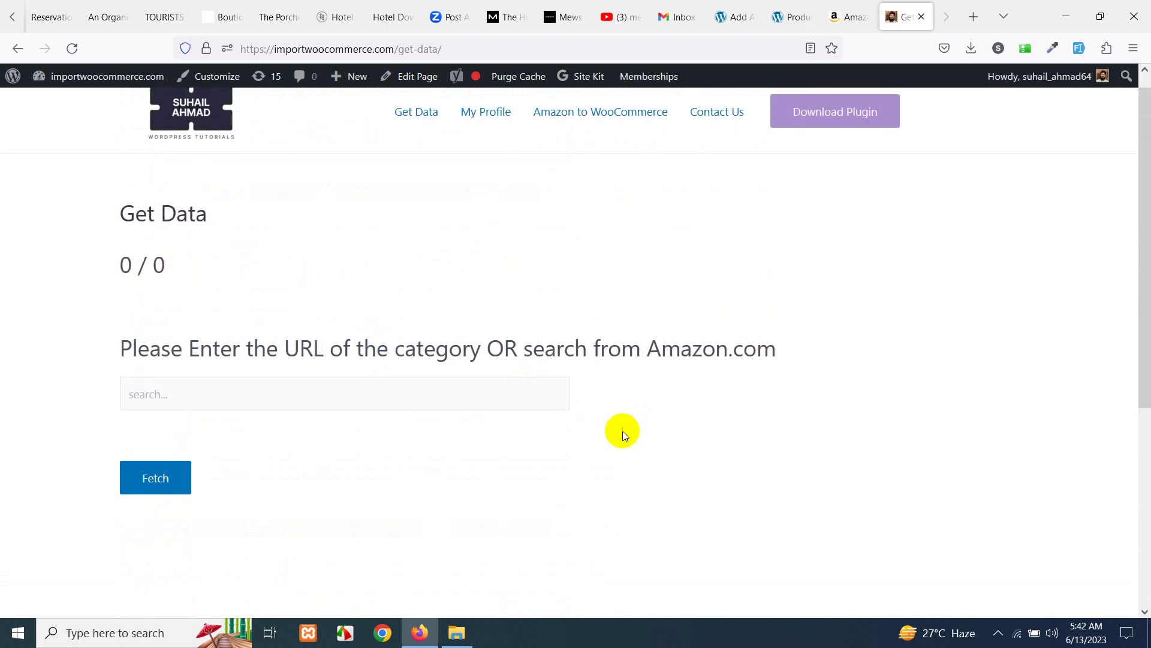
pyautogui.click(850, 17)
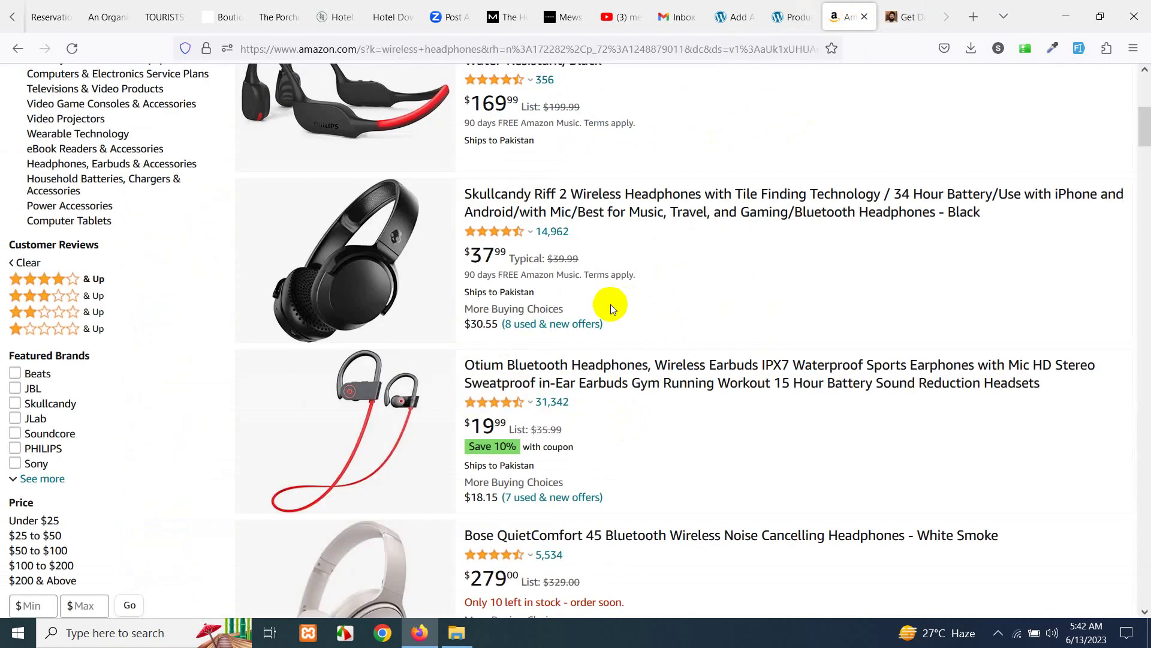
pyautogui.scroll(5, 610, 305)
pyautogui.click(401, 47)
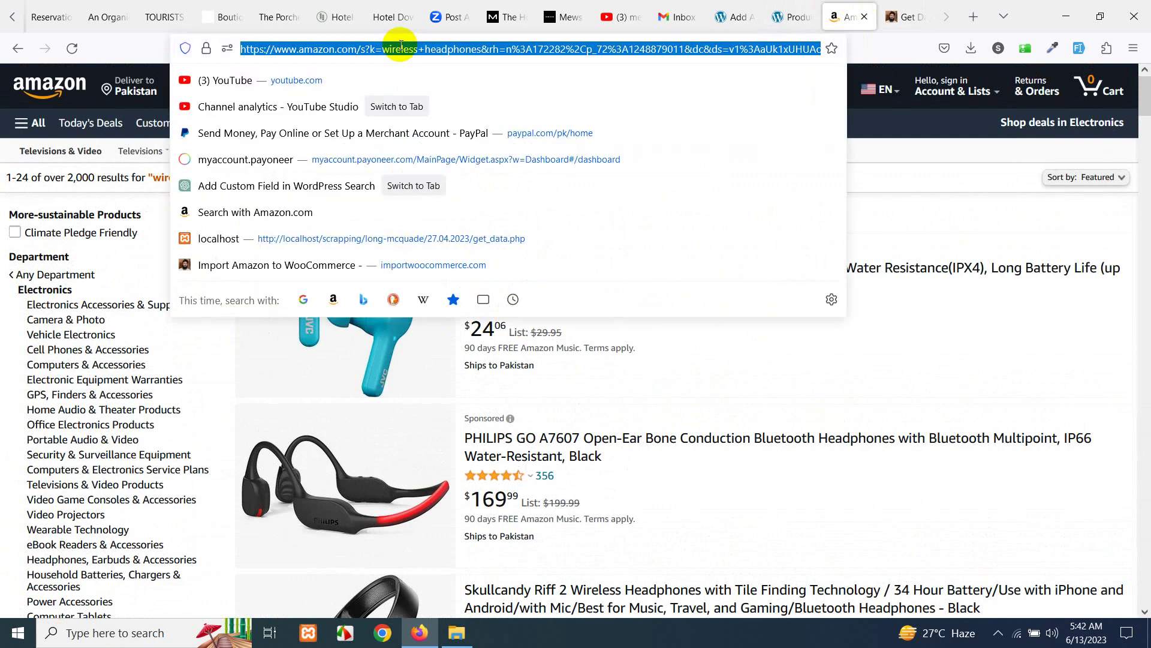
pyautogui.rightClick(408, 46)
pyautogui.click(421, 131)
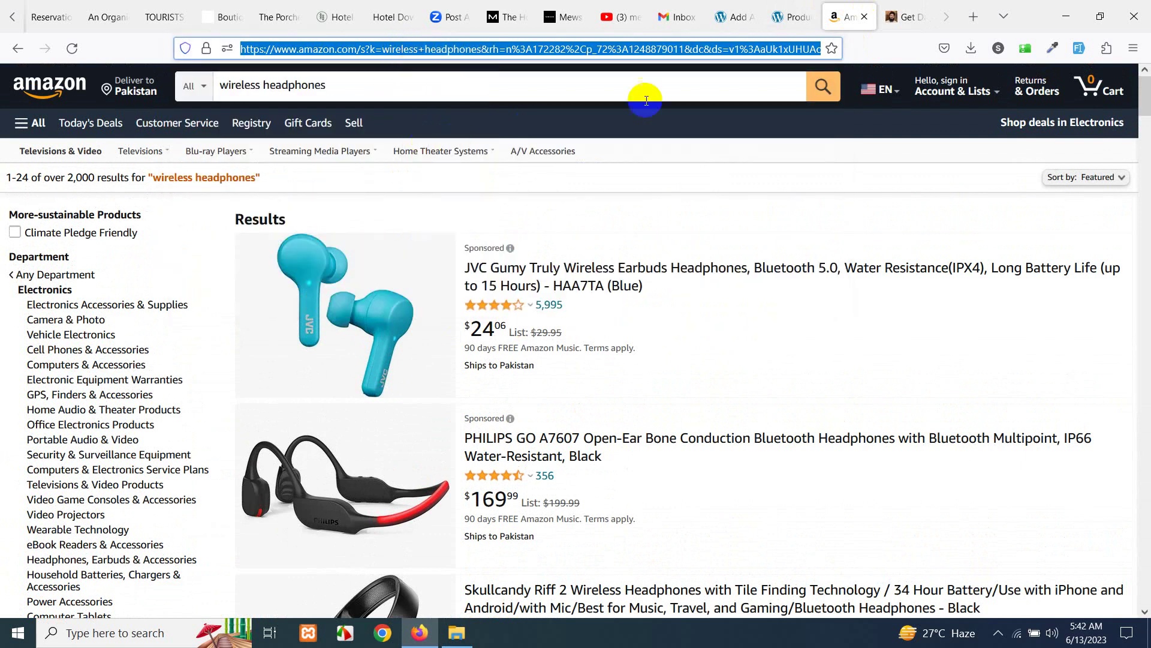
# - Paste the Amazon search URL into the Get Data category field and fetch products, reaching 36 / 2
pyautogui.click(887, 16)
pyautogui.click(404, 401)
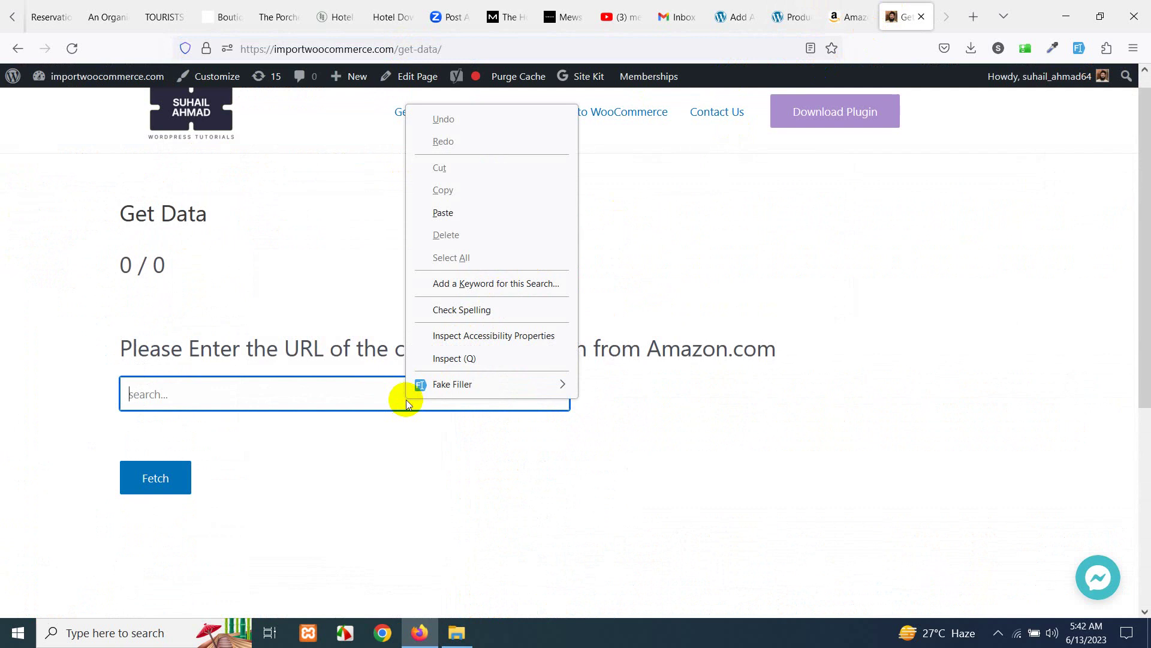
pyautogui.click(483, 217)
pyautogui.click(177, 493)
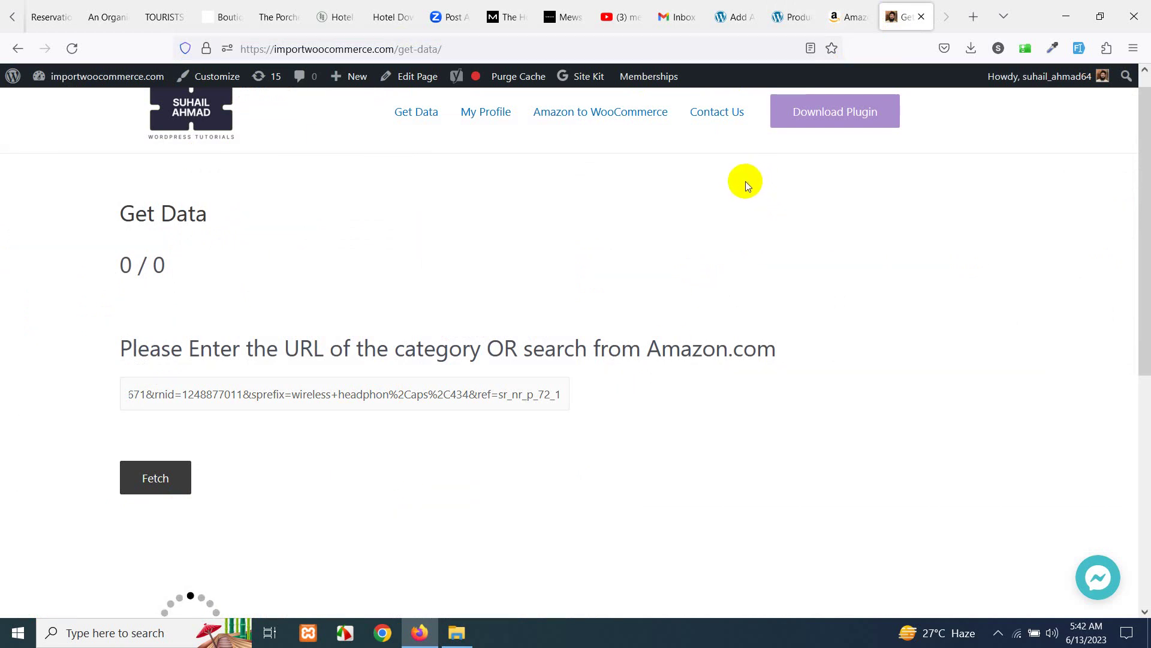
pyautogui.scroll(-2, 746, 181)
pyautogui.scroll(2, 236, 223)
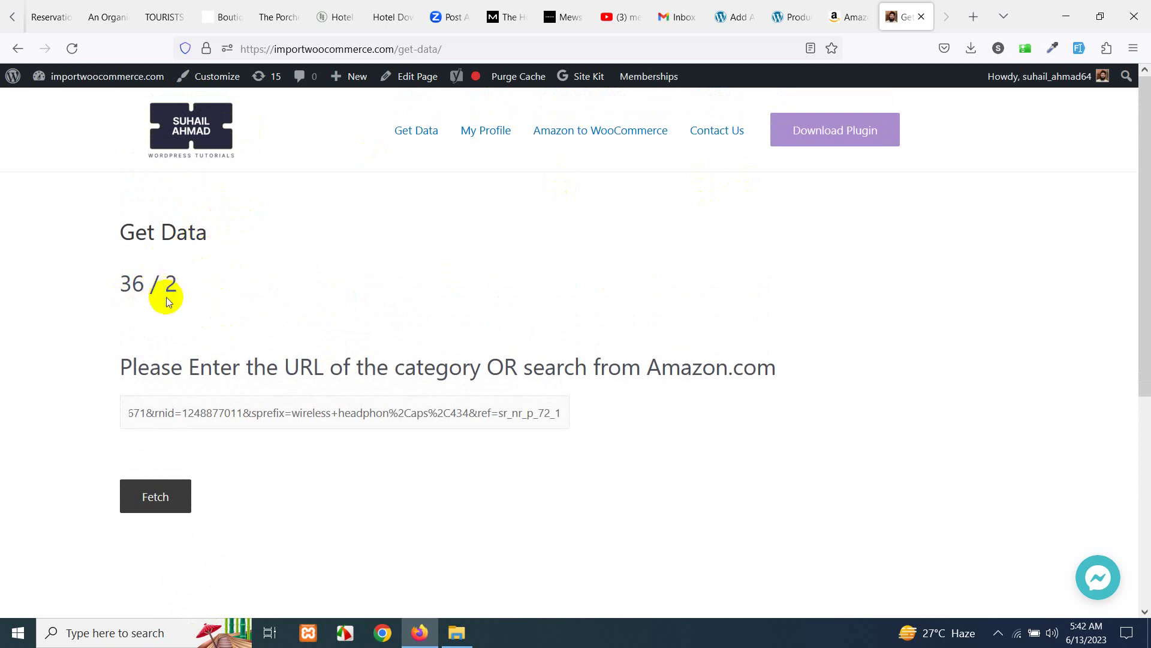
# - Reload the store's shop page and sort the products by latest
pyautogui.click(785, 17)
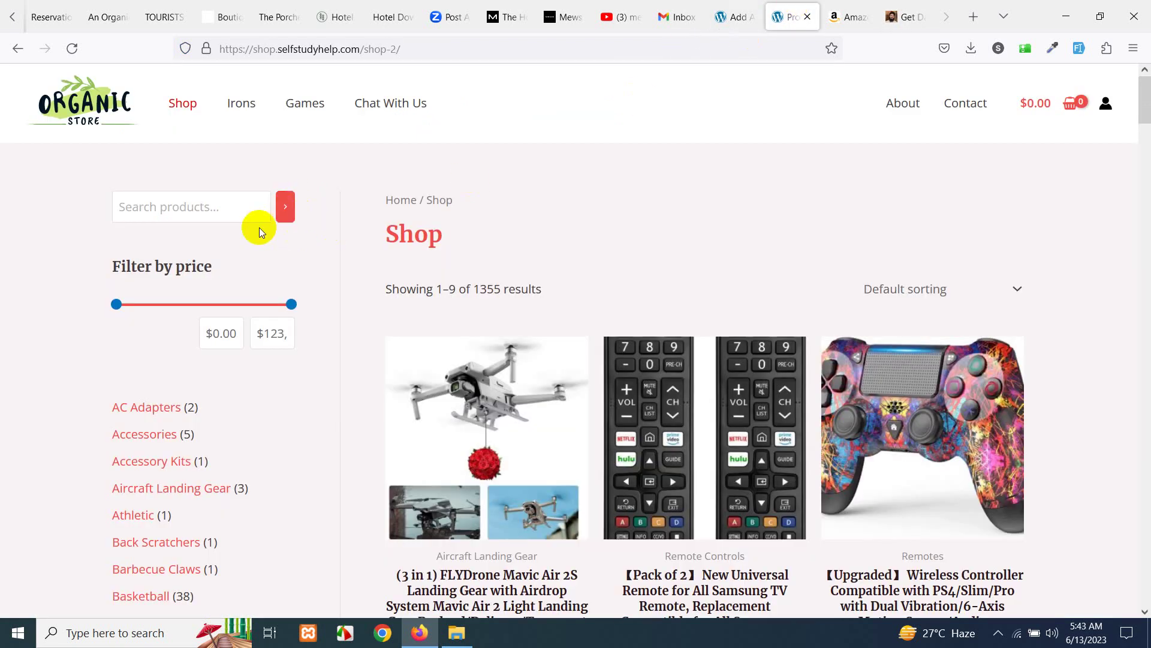
pyautogui.click(72, 48)
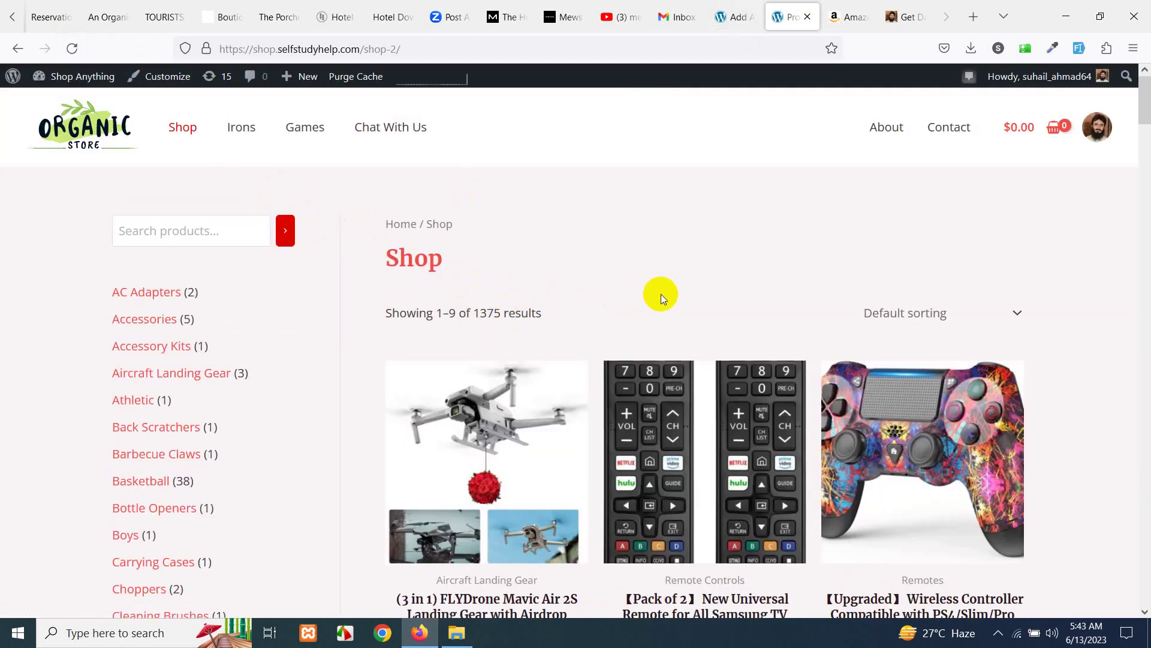
pyautogui.click(934, 313)
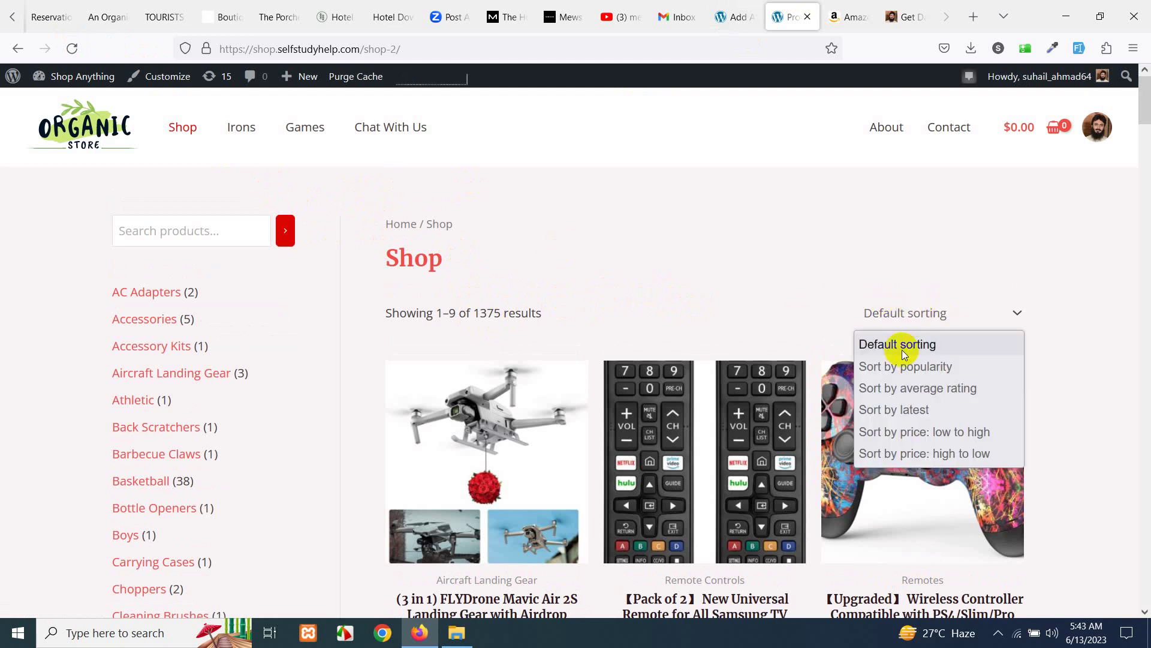
pyautogui.click(891, 409)
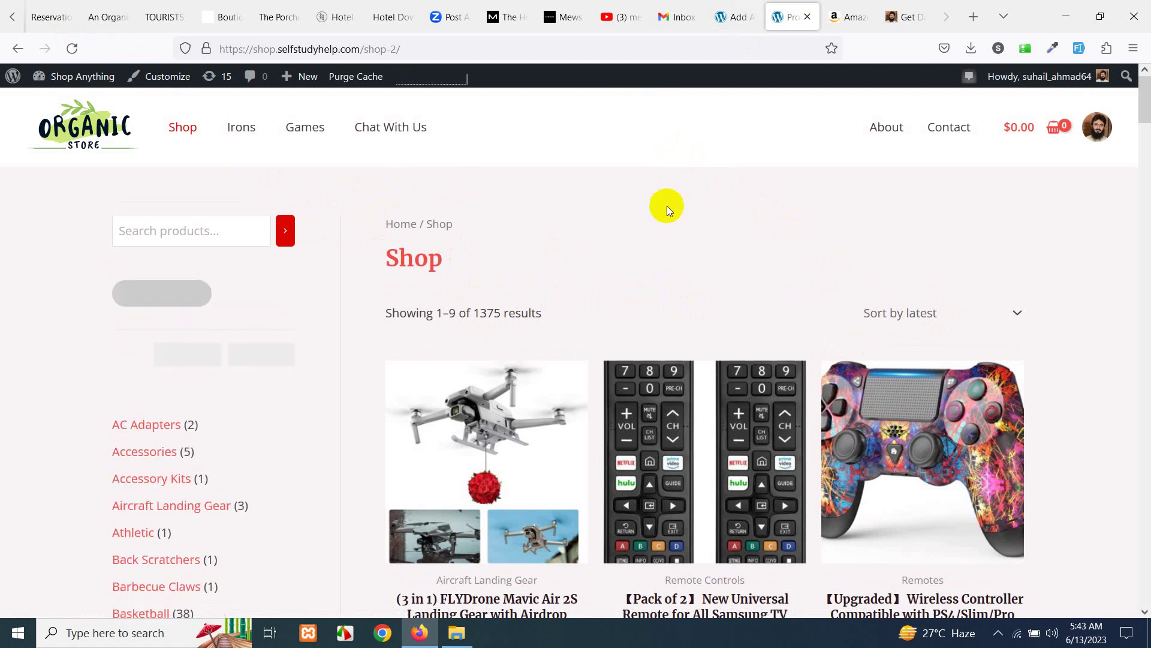
pyautogui.scroll(-1, 667, 206)
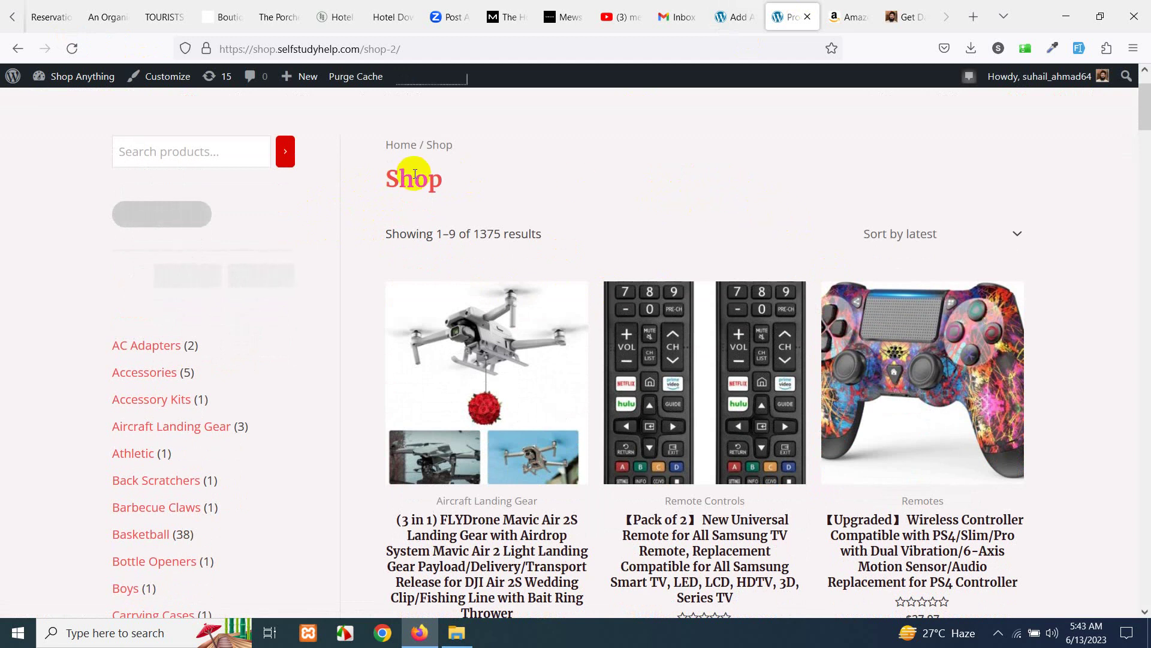
# - Refresh the shop again and reapply 'Sort by latest', now listing 1375 products
pyautogui.click(73, 48)
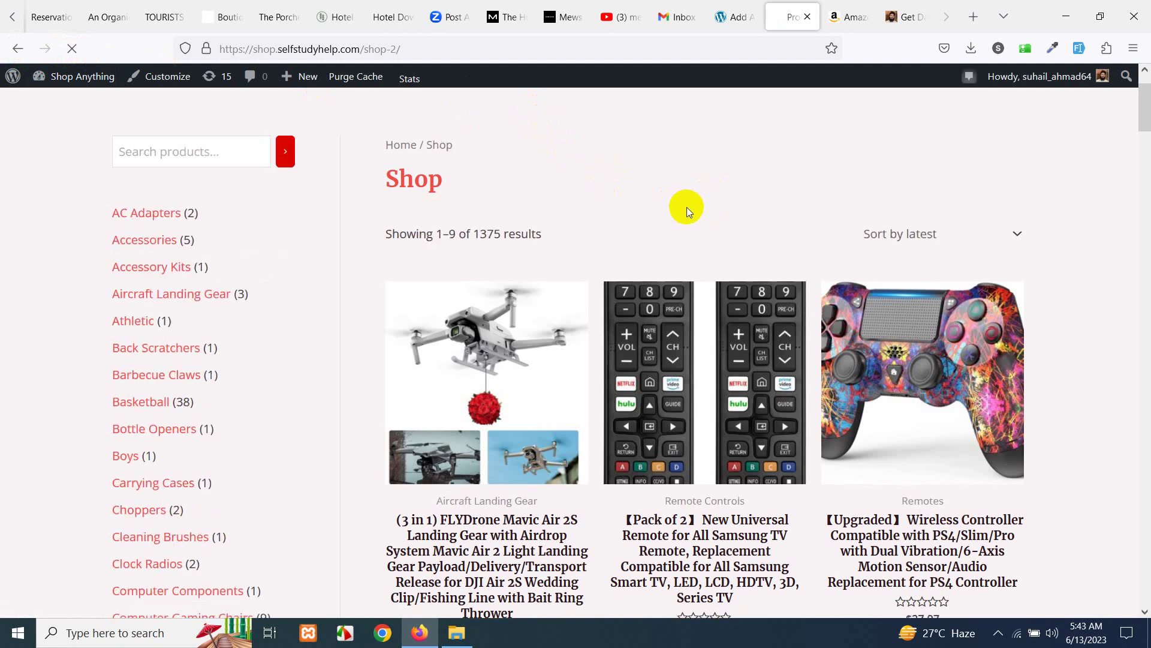
pyautogui.click(910, 228)
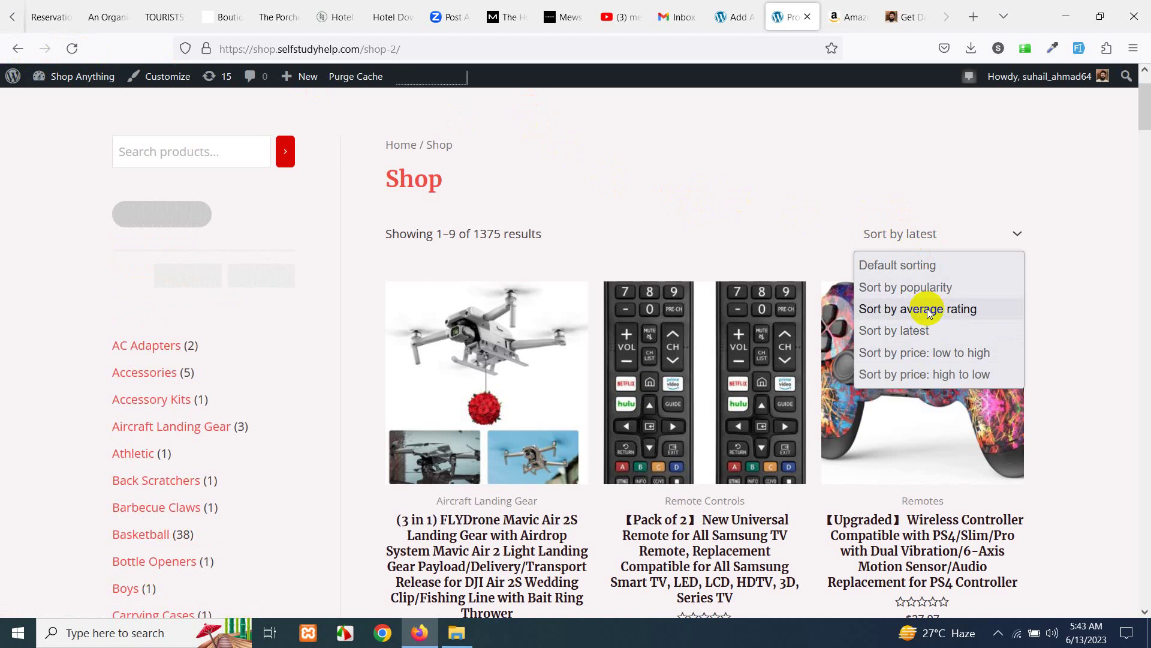
pyautogui.click(924, 331)
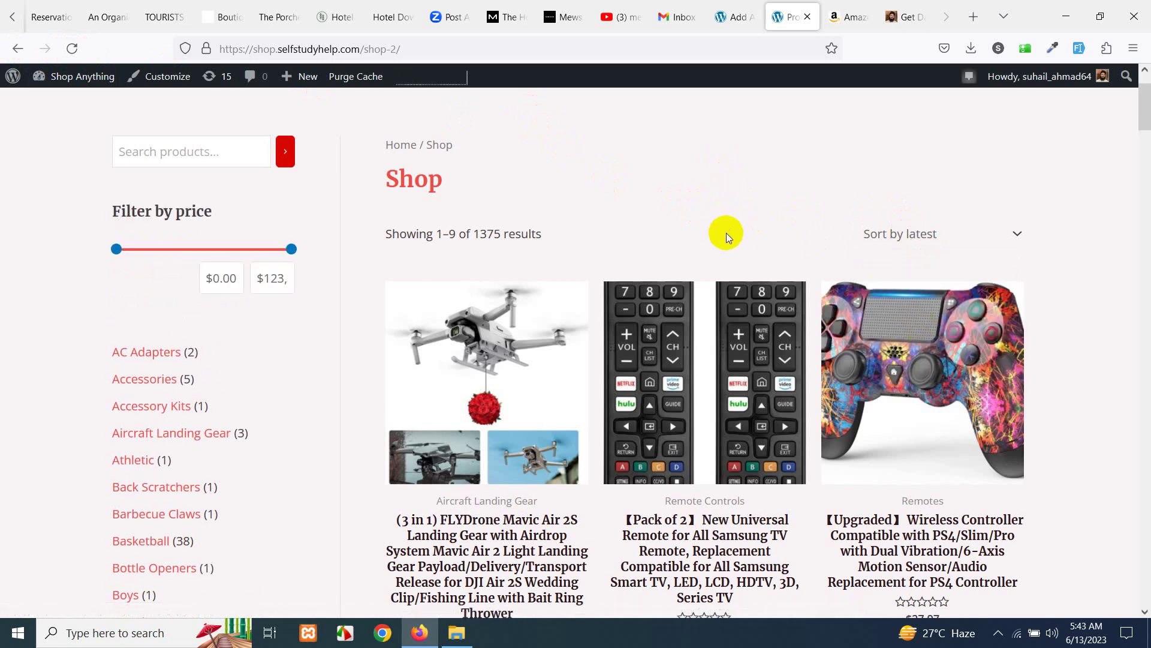
pyautogui.scroll(-1, 726, 240)
pyautogui.scroll(-1, 458, 337)
pyautogui.scroll(-1, 227, 355)
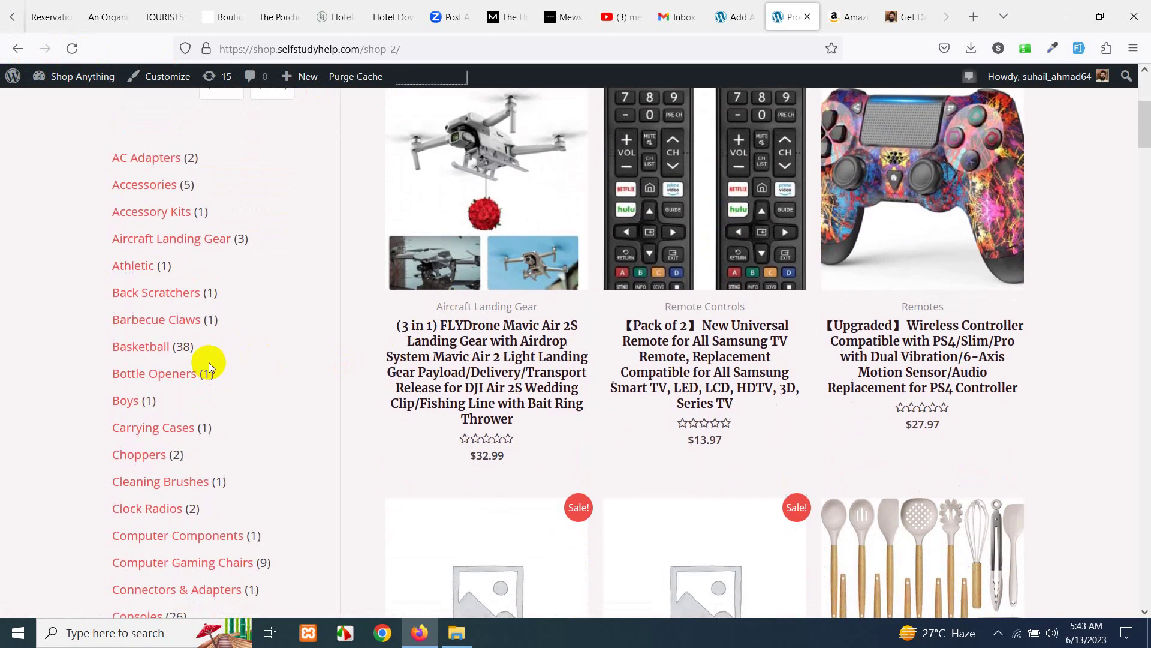
pyautogui.scroll(-2, 192, 465)
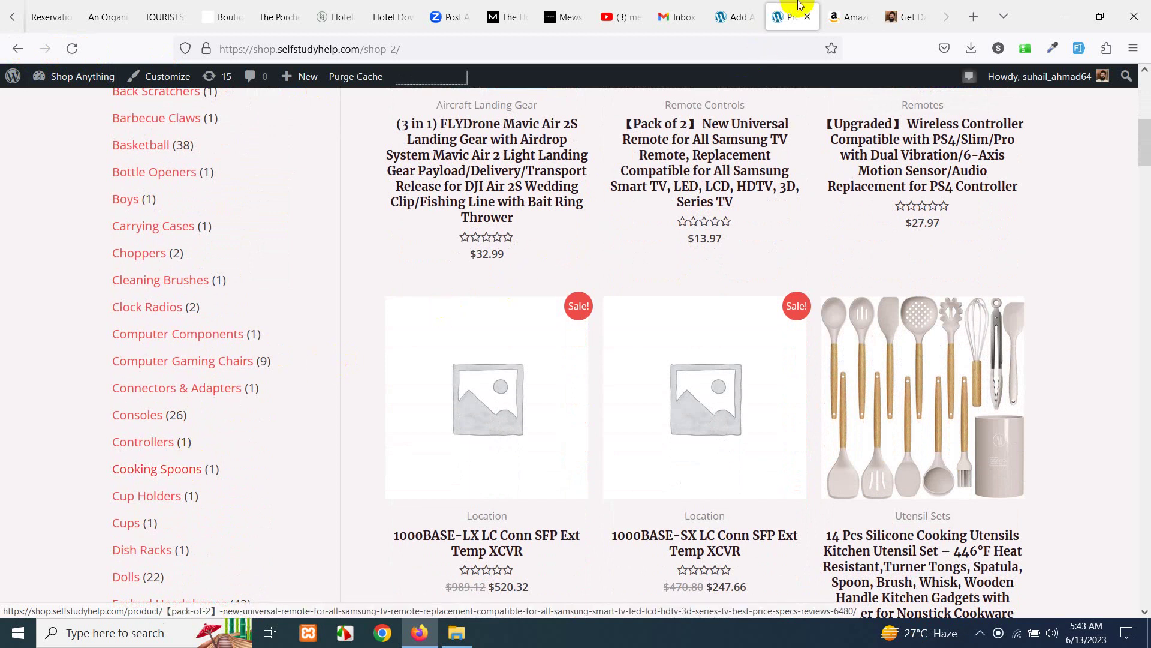
# - Glance at the Amazon results, then scroll through the shop's products and categories
pyautogui.click(827, 15)
pyautogui.click(794, 16)
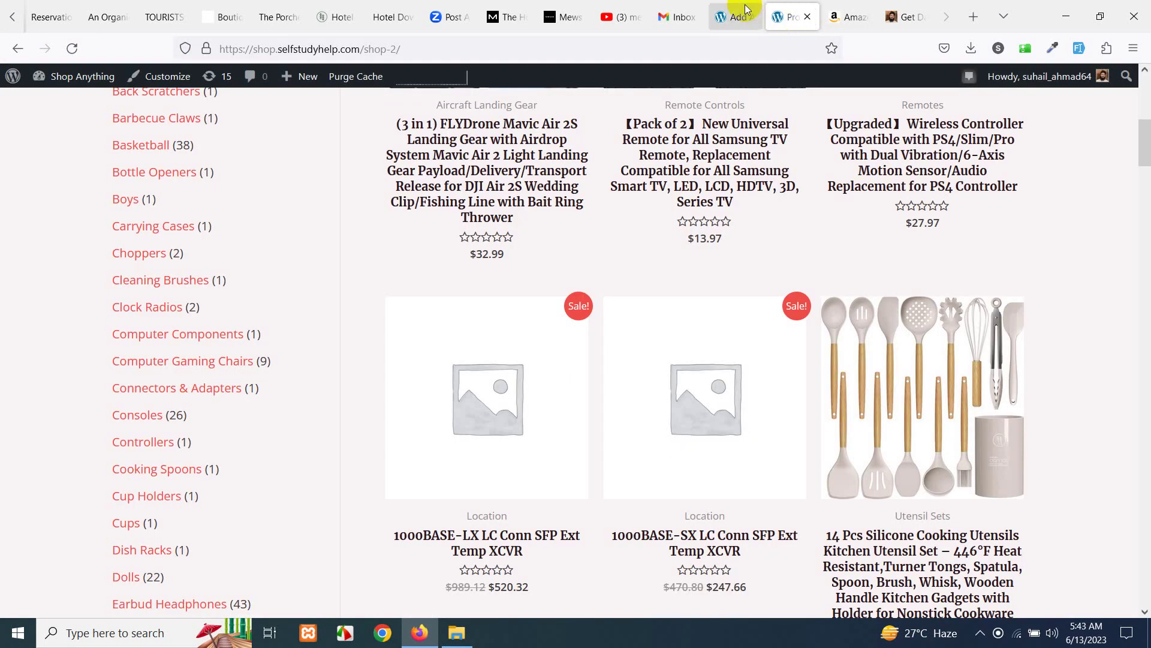
pyautogui.scroll(-8, 154, 424)
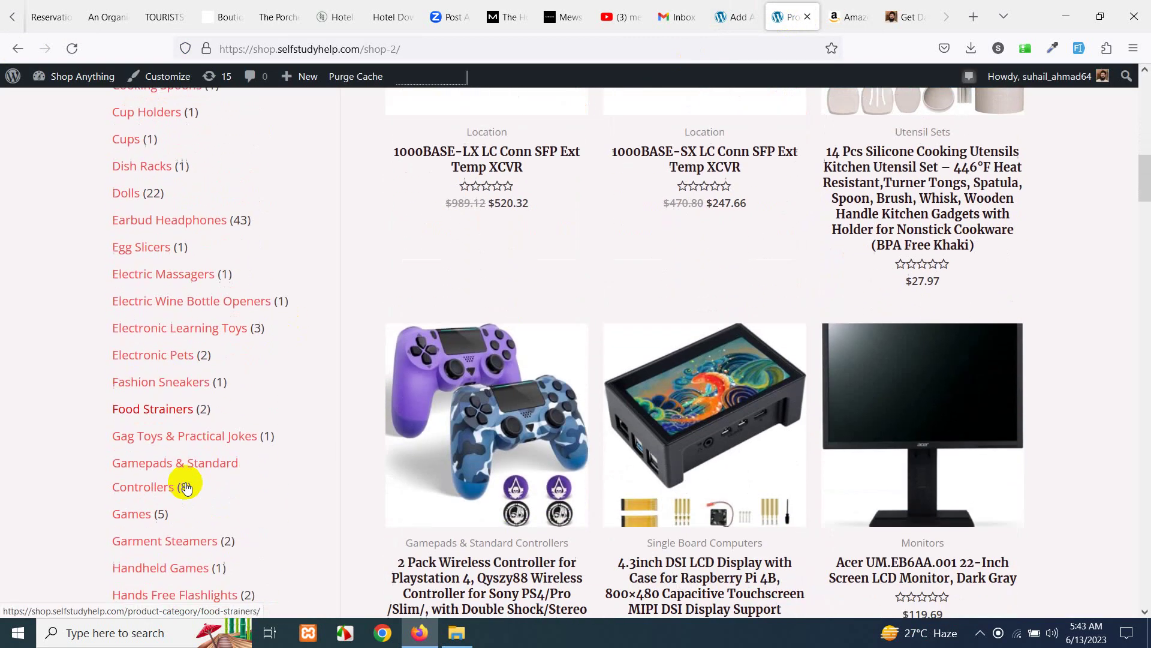
pyautogui.scroll(-1, 184, 483)
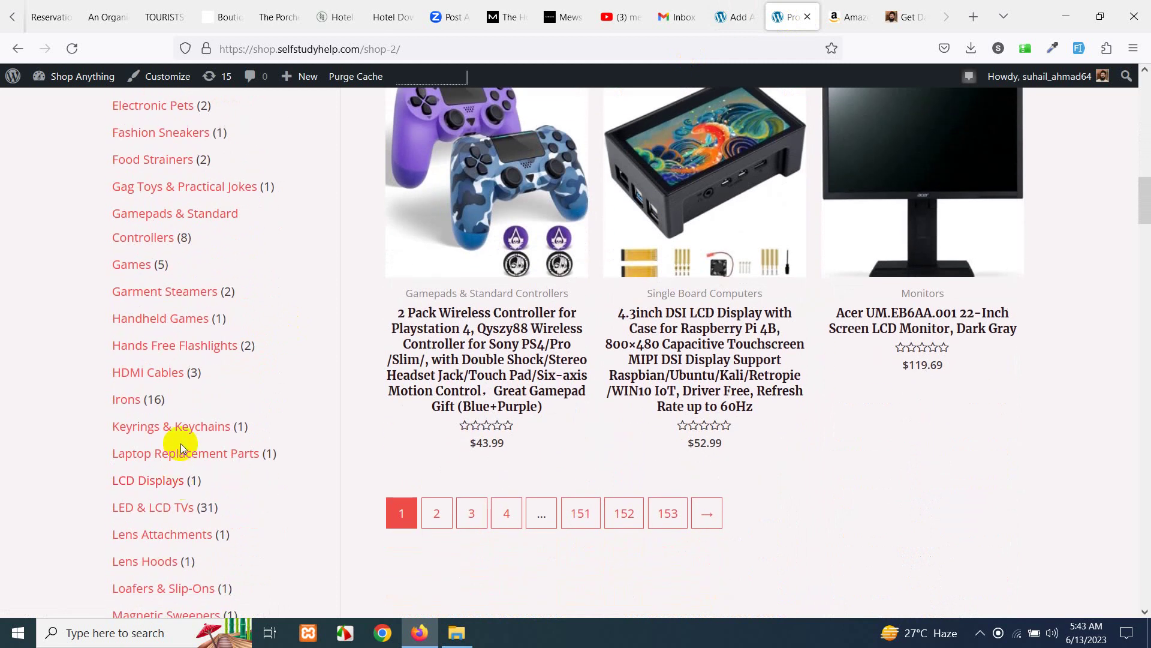
pyautogui.scroll(-1, 181, 444)
pyautogui.scroll(-3, 171, 434)
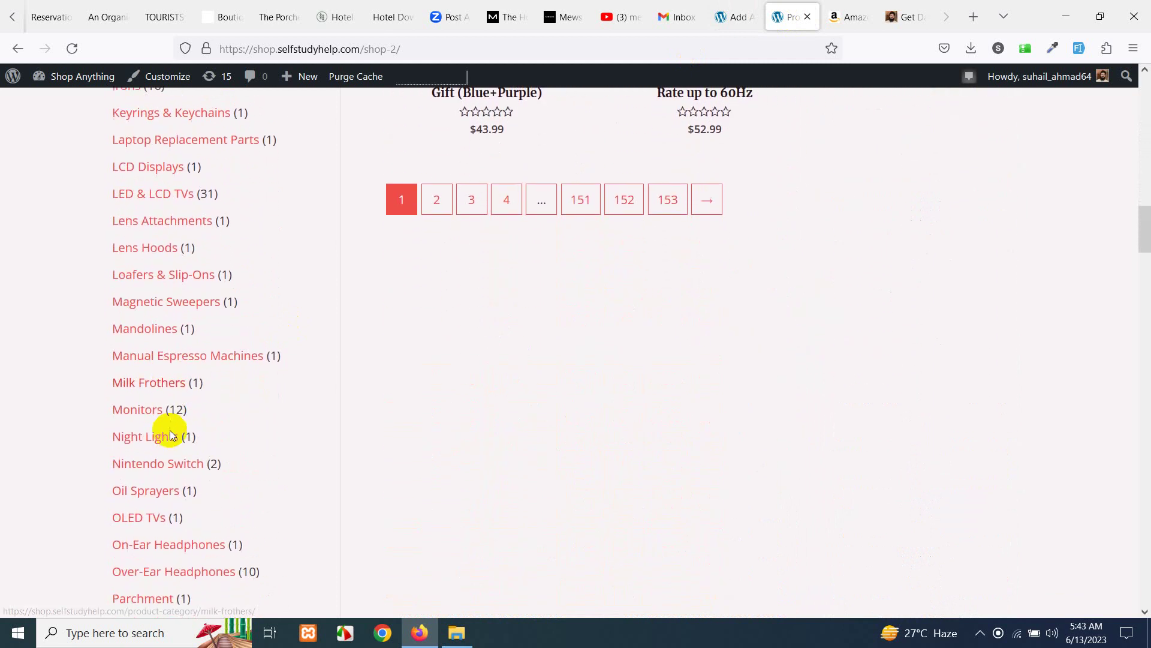
pyautogui.scroll(-10, 171, 434)
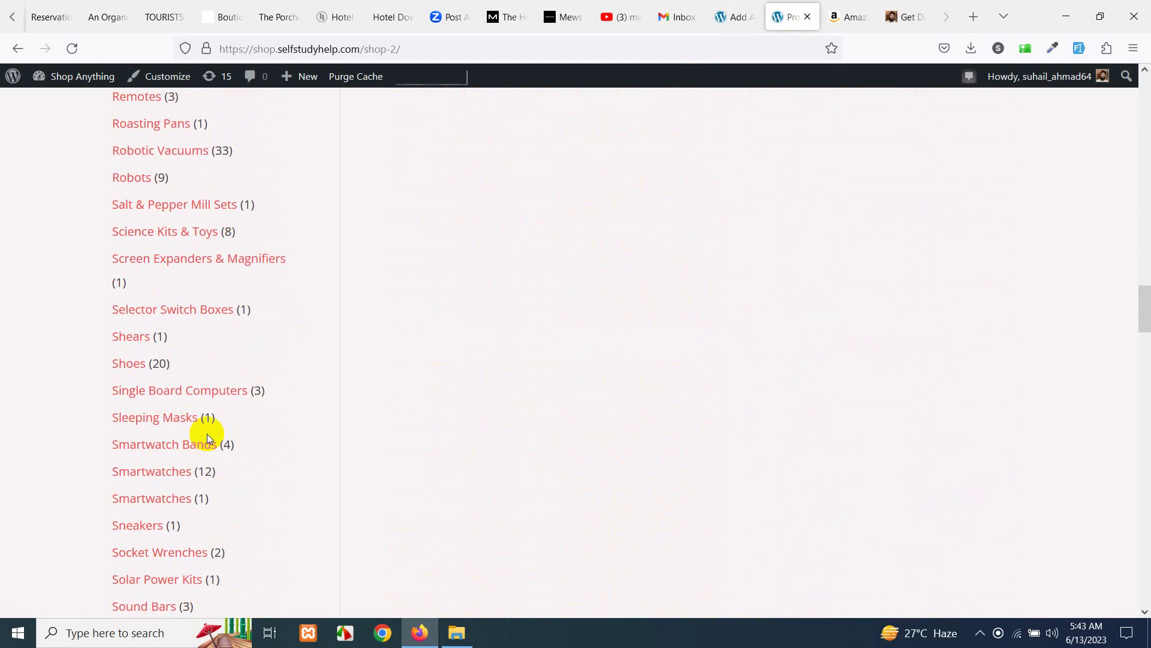
pyautogui.scroll(-9, 207, 433)
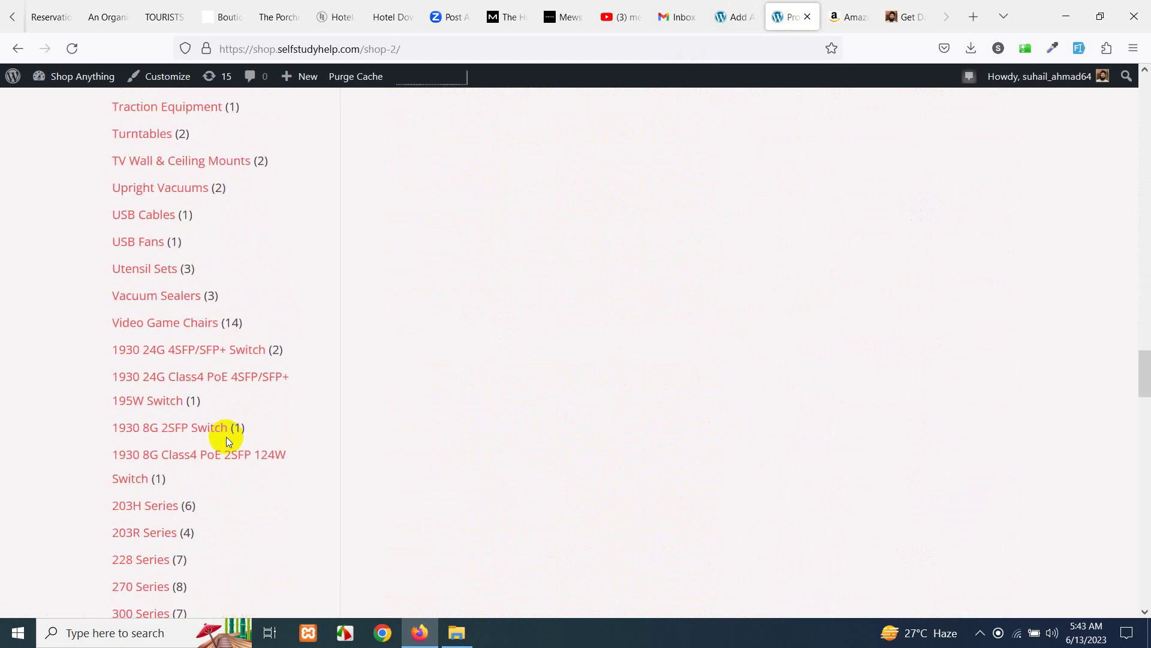
pyautogui.scroll(-7, 227, 441)
pyautogui.scroll(5, 227, 441)
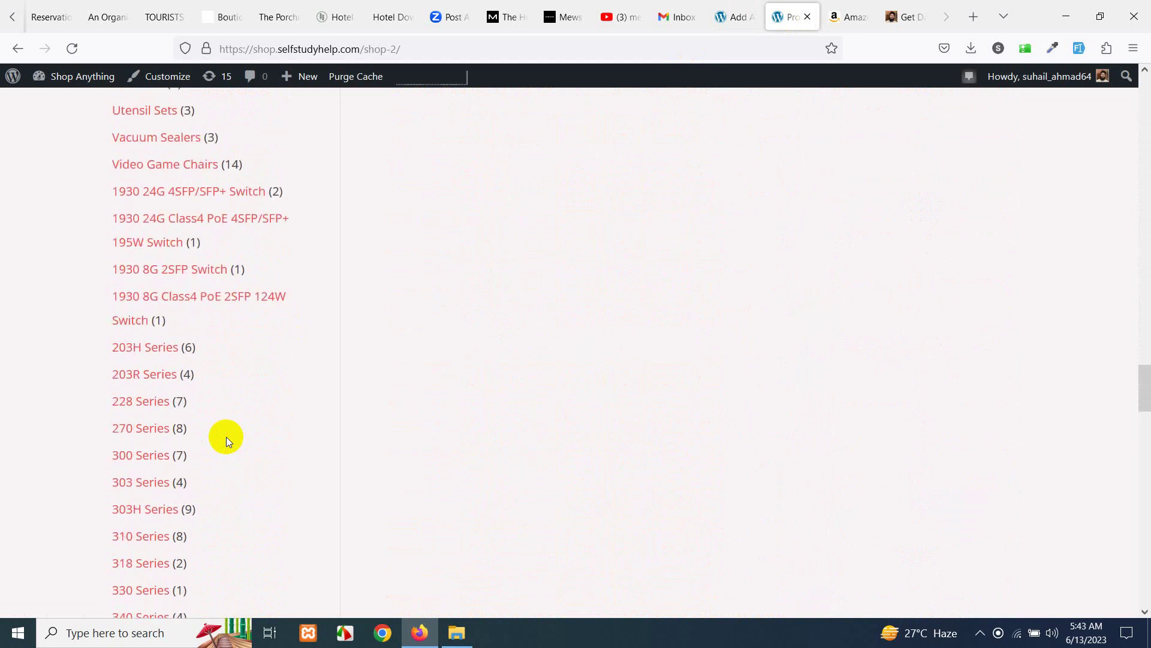
pyautogui.scroll(1, 225, 437)
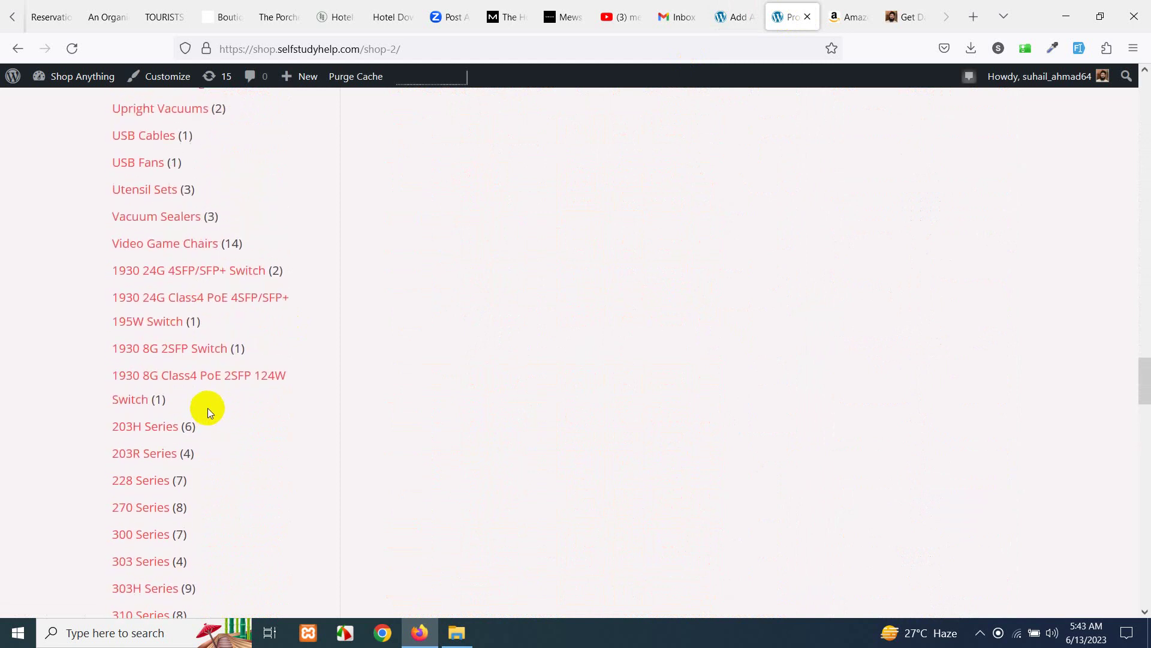
pyautogui.scroll(7, 210, 407)
pyautogui.scroll(20, 213, 404)
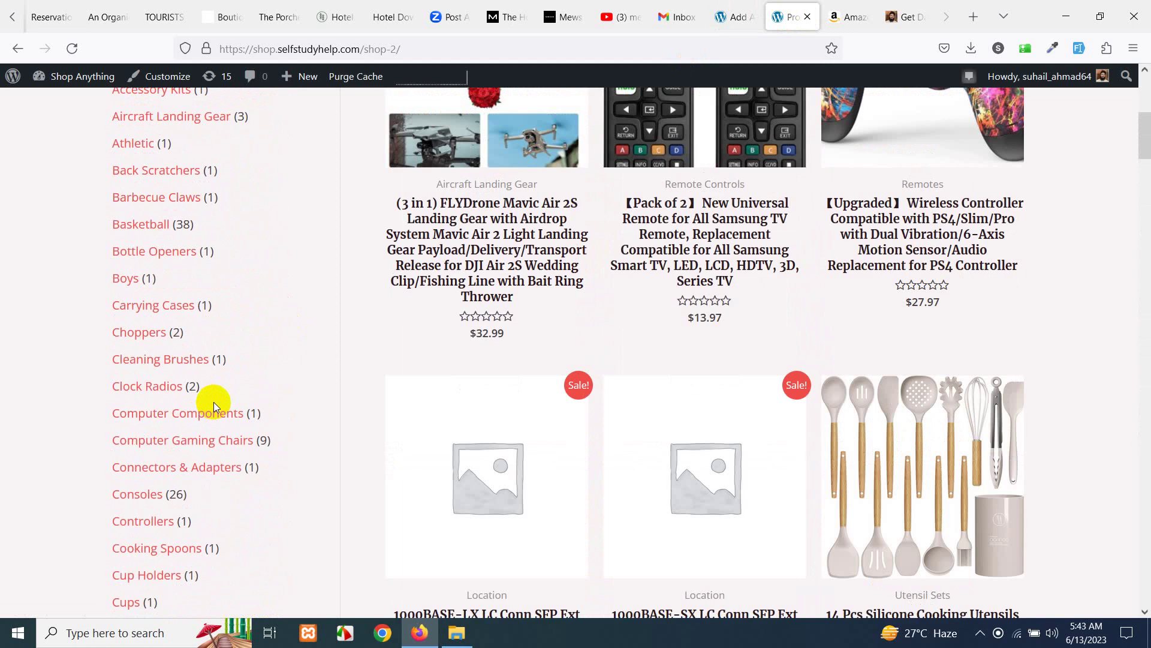
pyautogui.scroll(6, 215, 395)
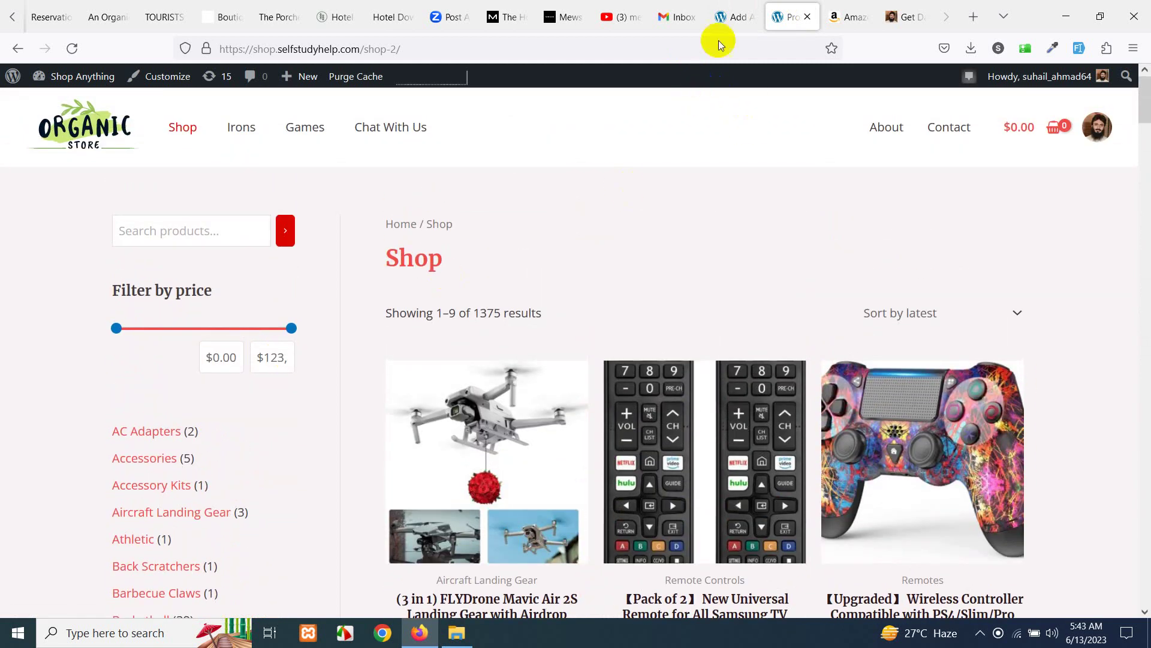
# - Review the admin Products list showing 1,379 items, including the imported headphones
pyautogui.click(759, 6)
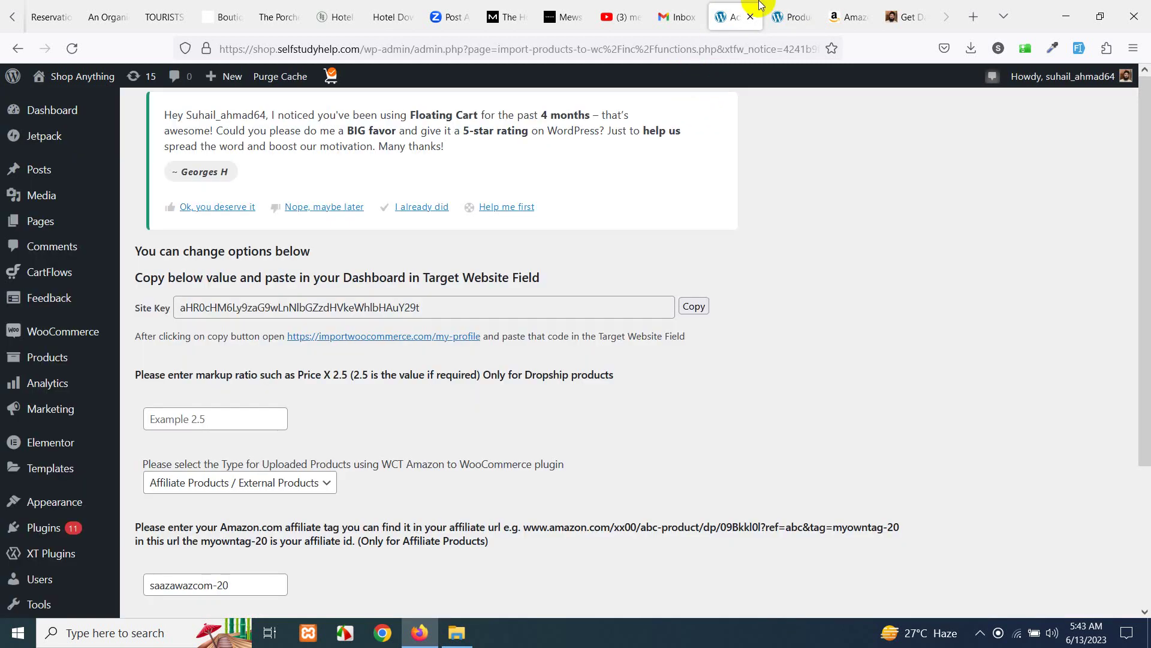
pyautogui.click(60, 366)
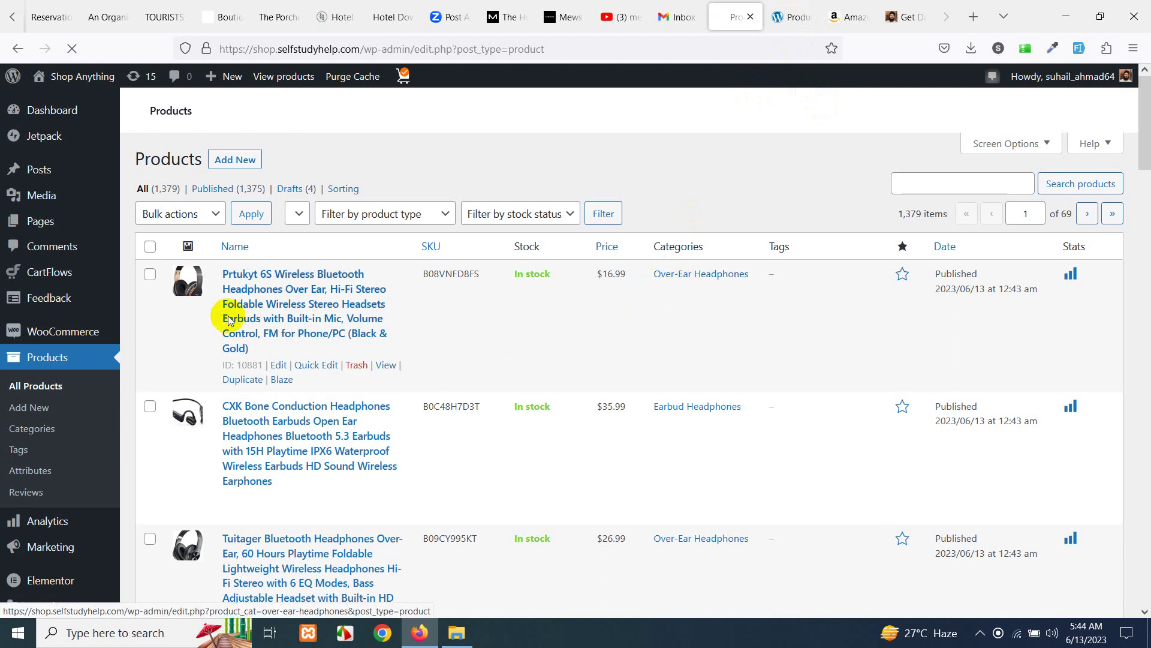
pyautogui.scroll(-5, 279, 436)
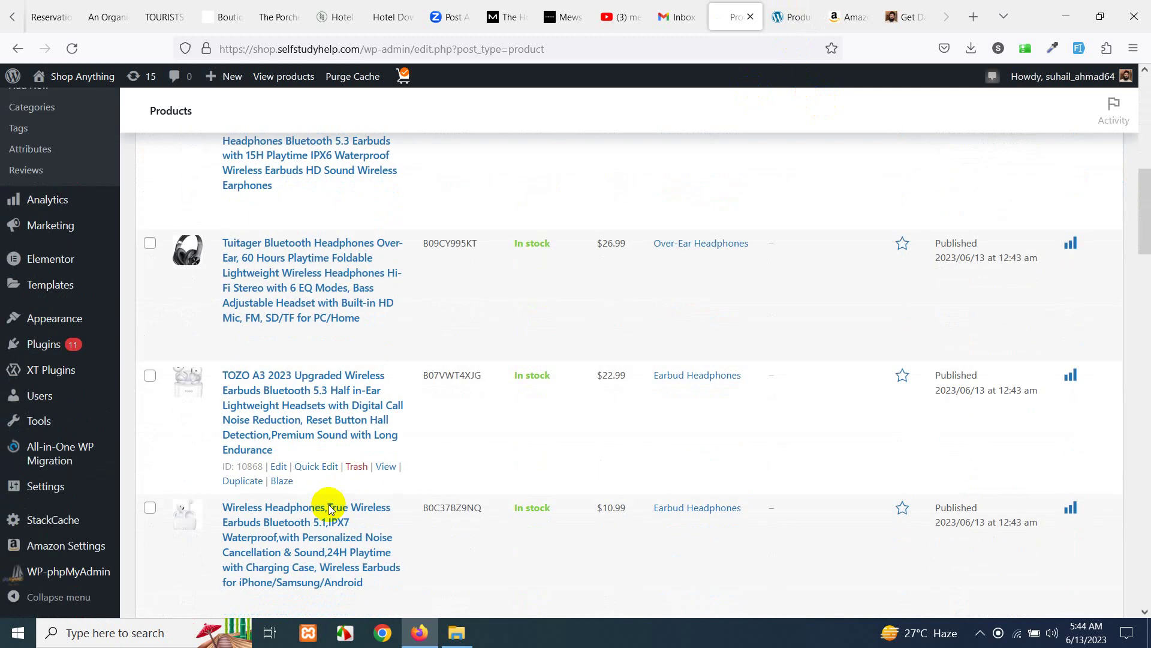
pyautogui.scroll(8, 327, 487)
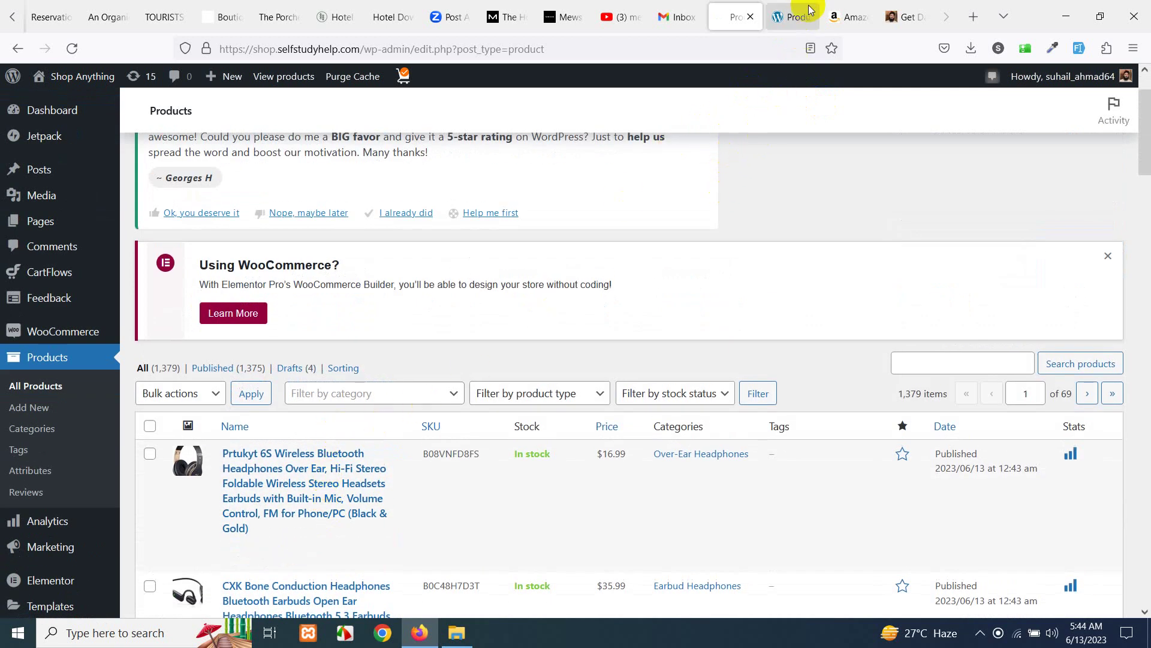
pyautogui.click(789, 14)
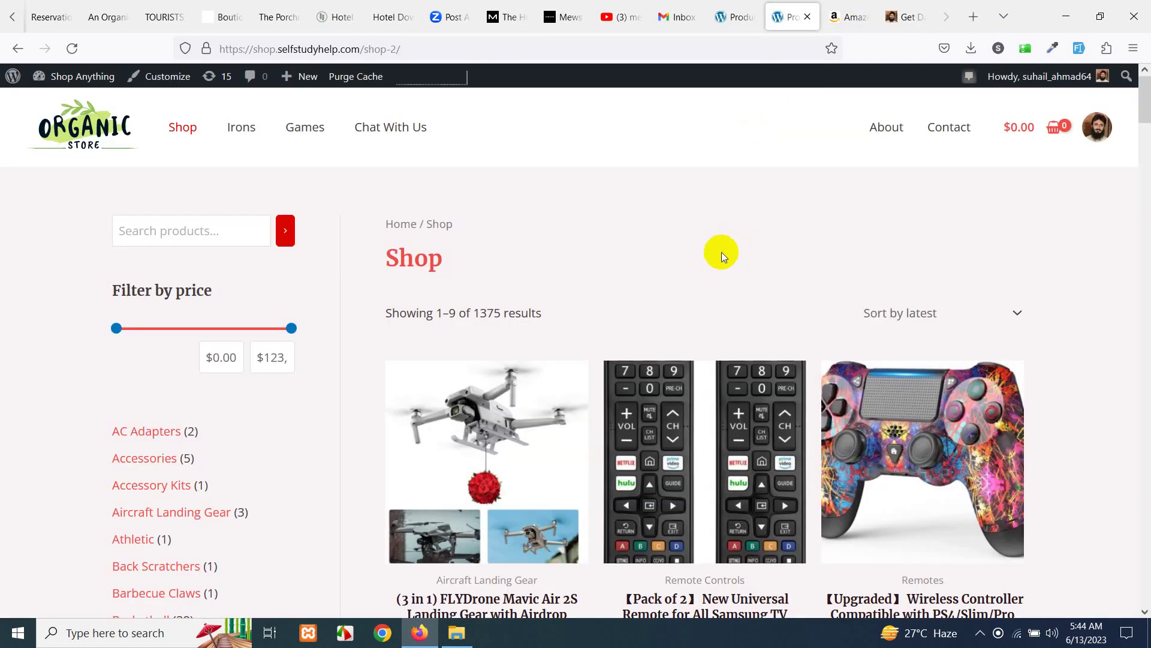
pyautogui.click(735, 16)
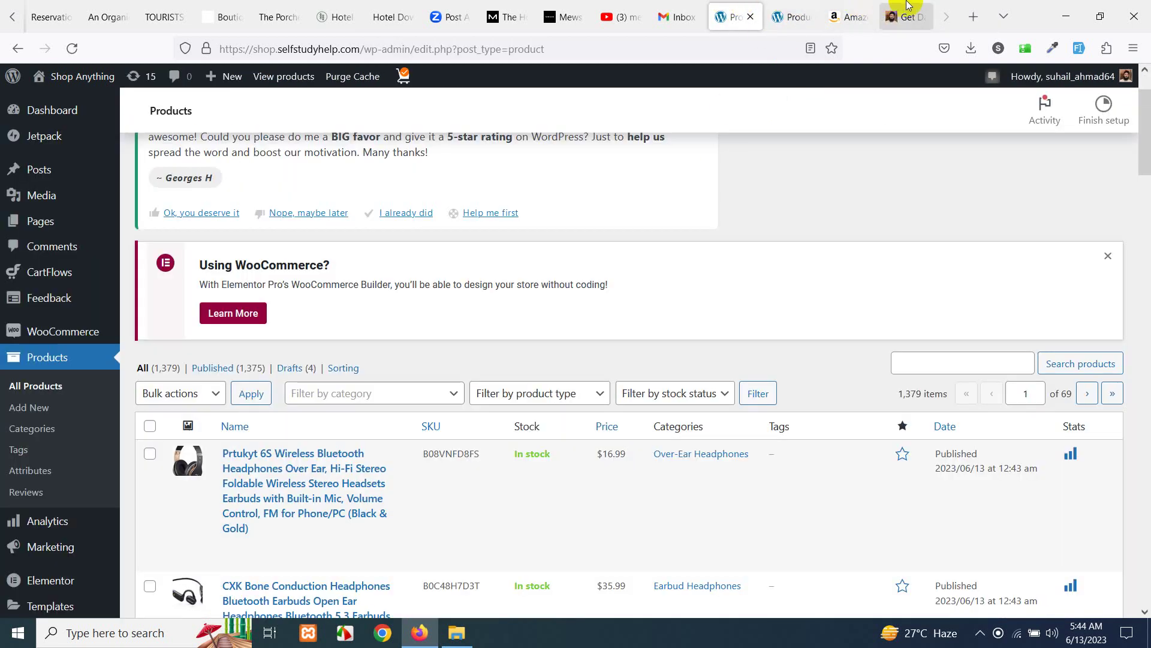
# - Return to Amazon's wireless-headphones results and bring up the Skullcandy Riff 2 link's menu
pyautogui.click(869, 6)
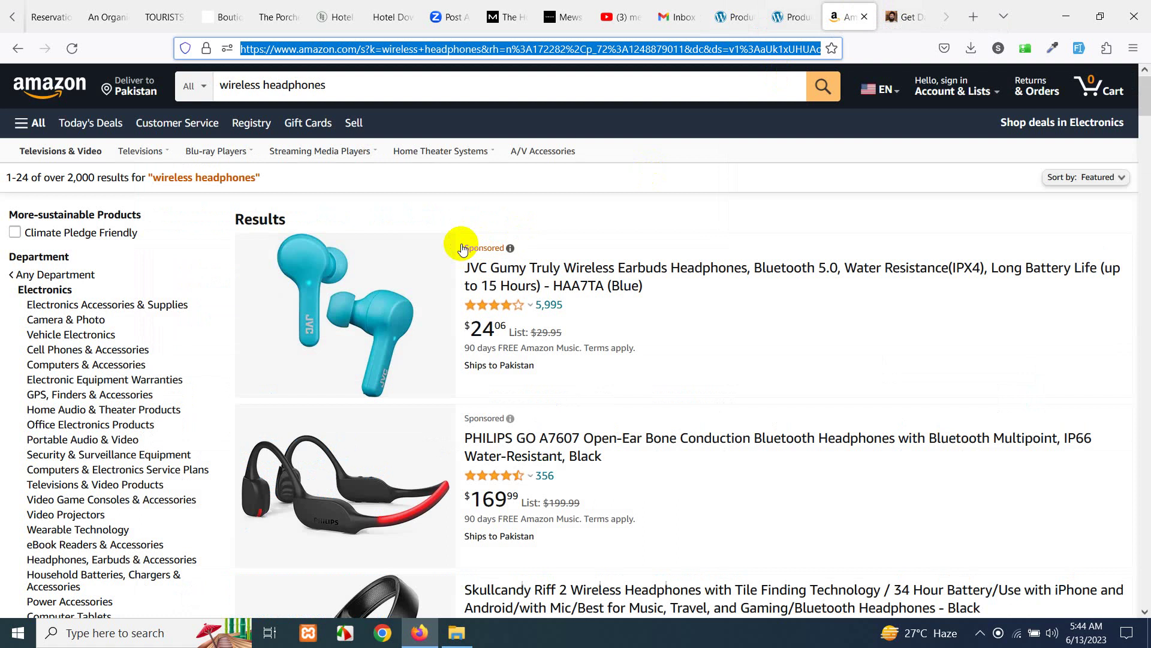
pyautogui.scroll(-8, 400, 413)
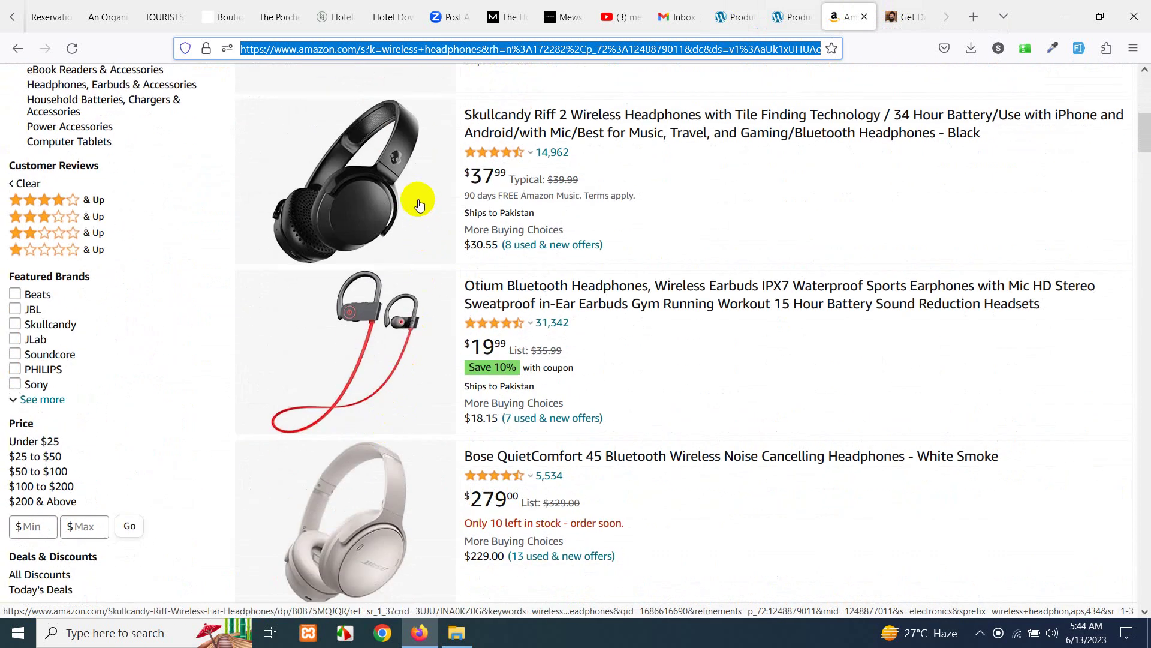
pyautogui.rightClick(371, 176)
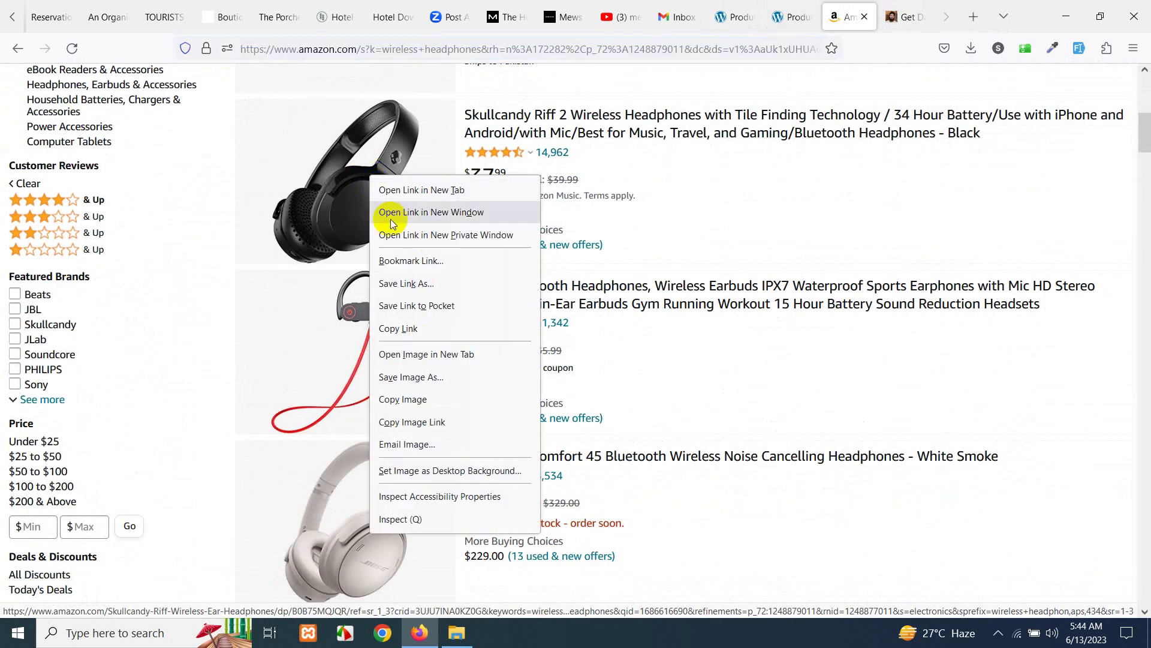
# - Copy the Skullcandy product link and paste it into the Get Data single-product URL field
pyautogui.click(391, 328)
pyautogui.click(913, 7)
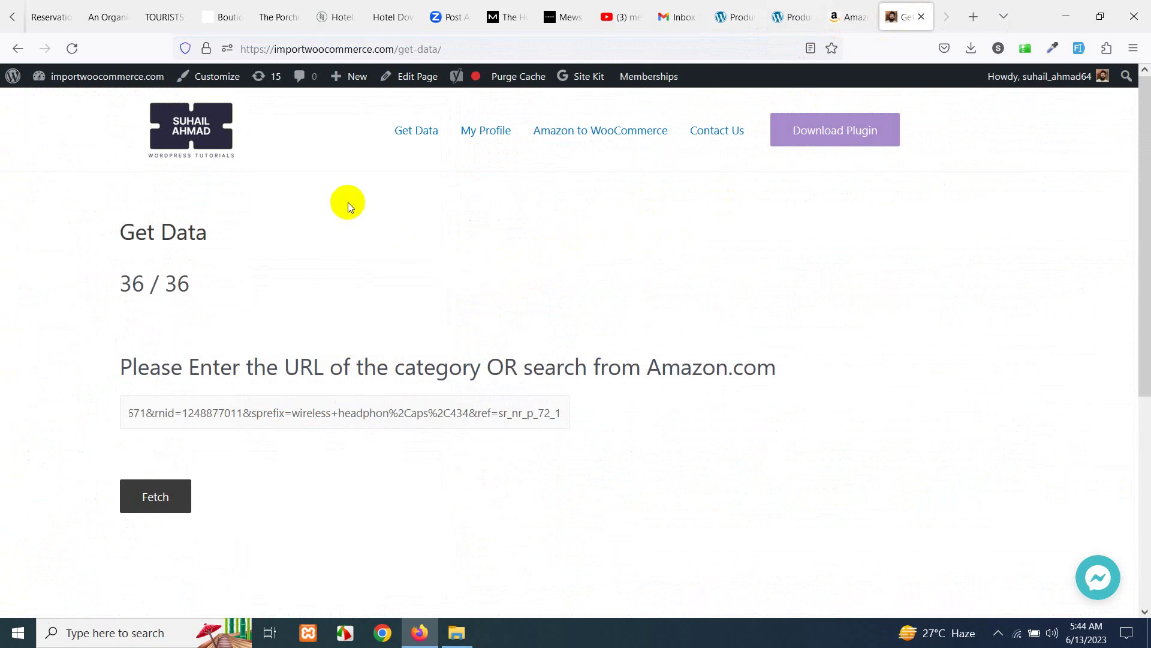
pyautogui.scroll(-3, 509, 381)
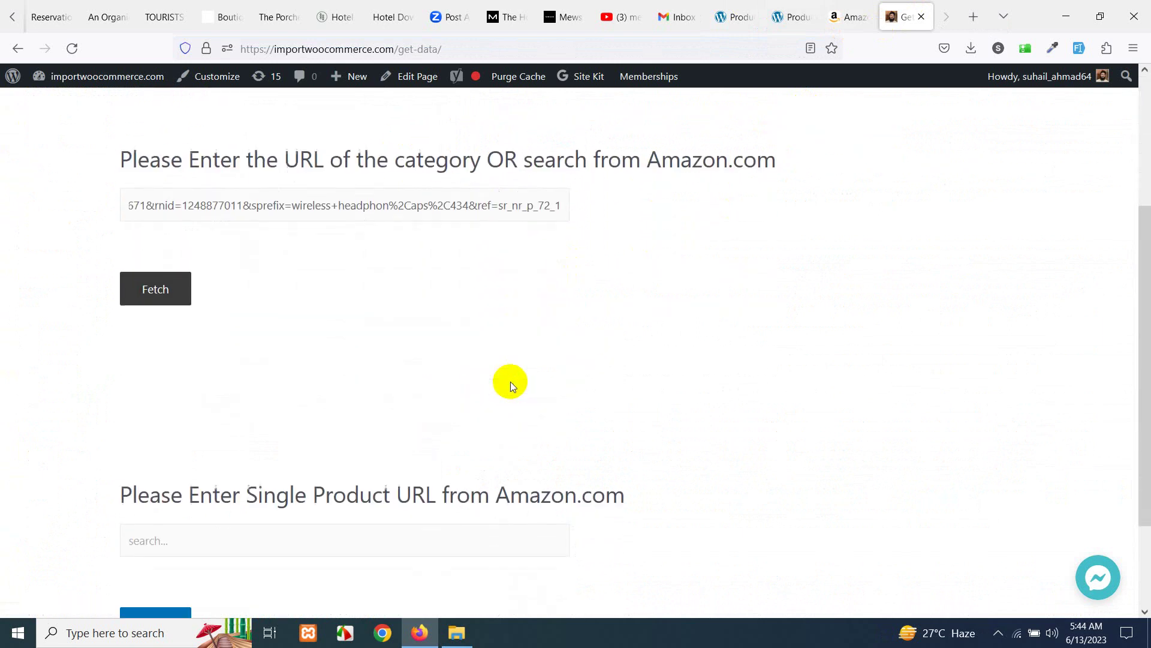
pyautogui.scroll(-2, 510, 381)
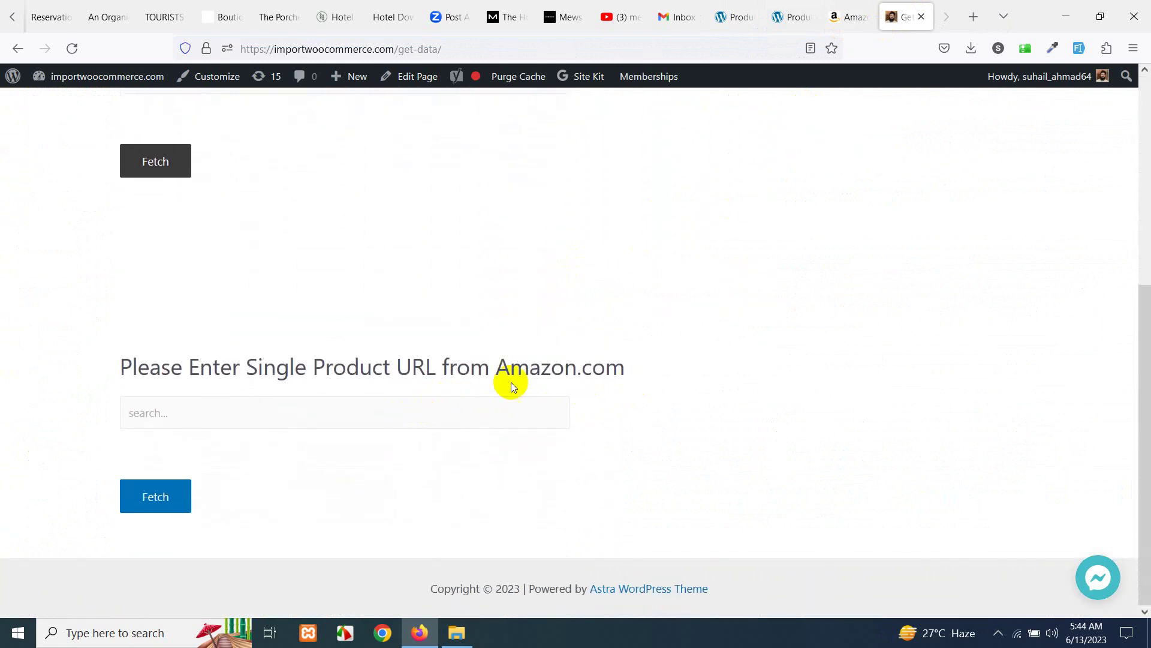
pyautogui.click(250, 411)
pyautogui.rightClick(251, 411)
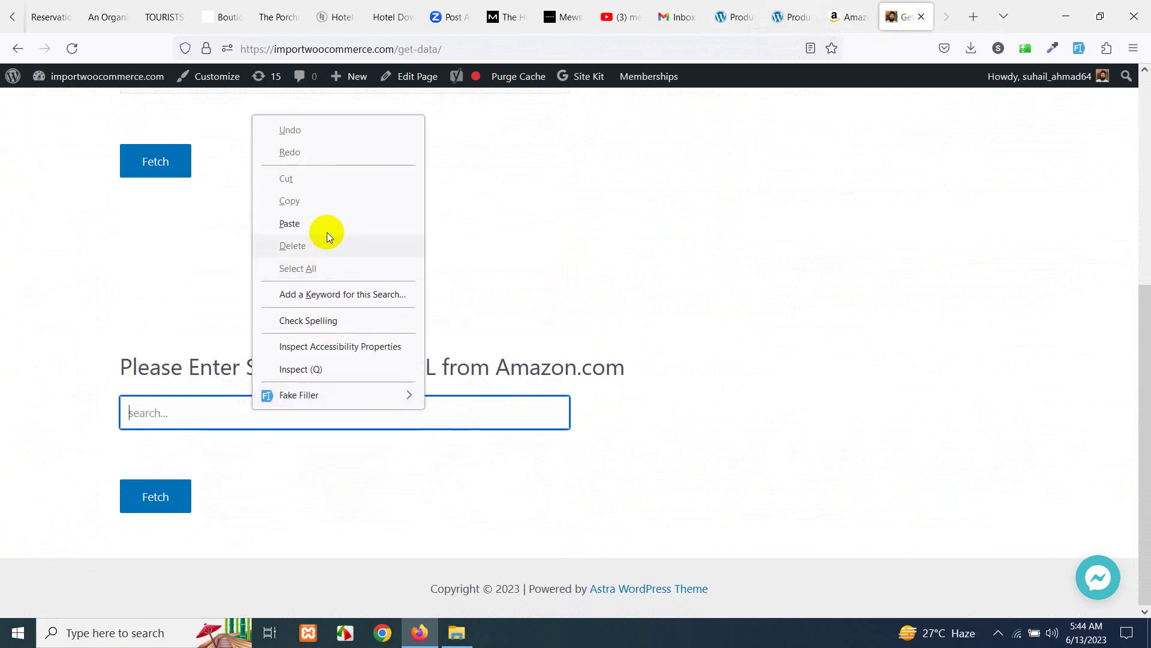
pyautogui.click(299, 223)
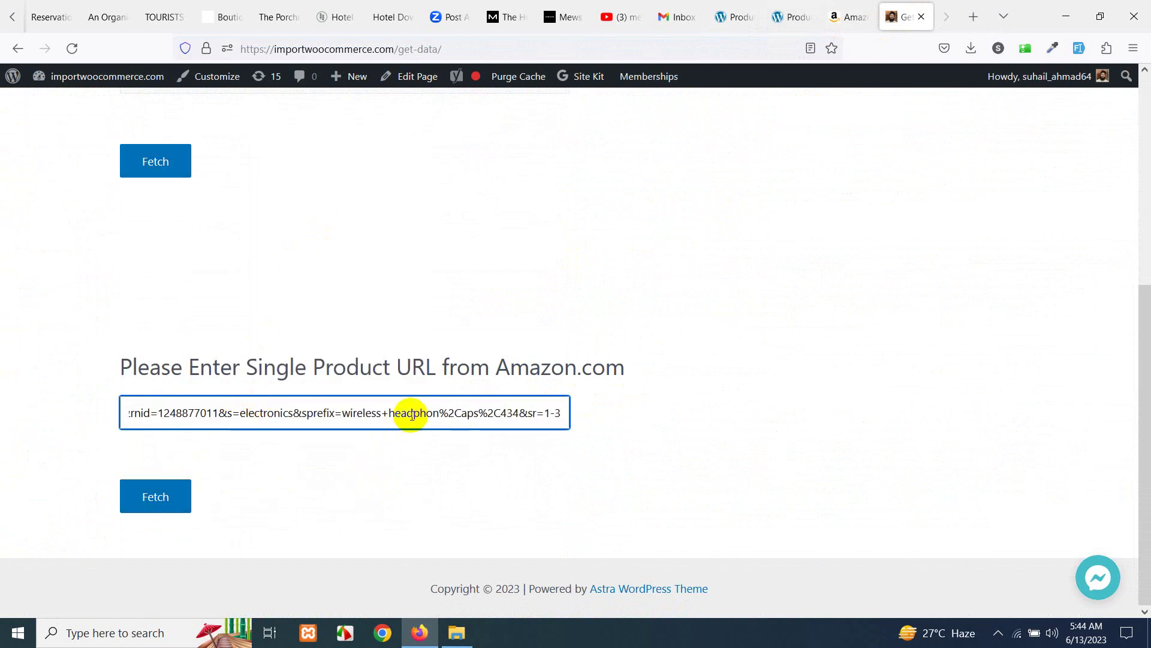
# - Switch between the Amazon results and the Get Data page, now reading 36 / 36
pyautogui.scroll(4, 204, 344)
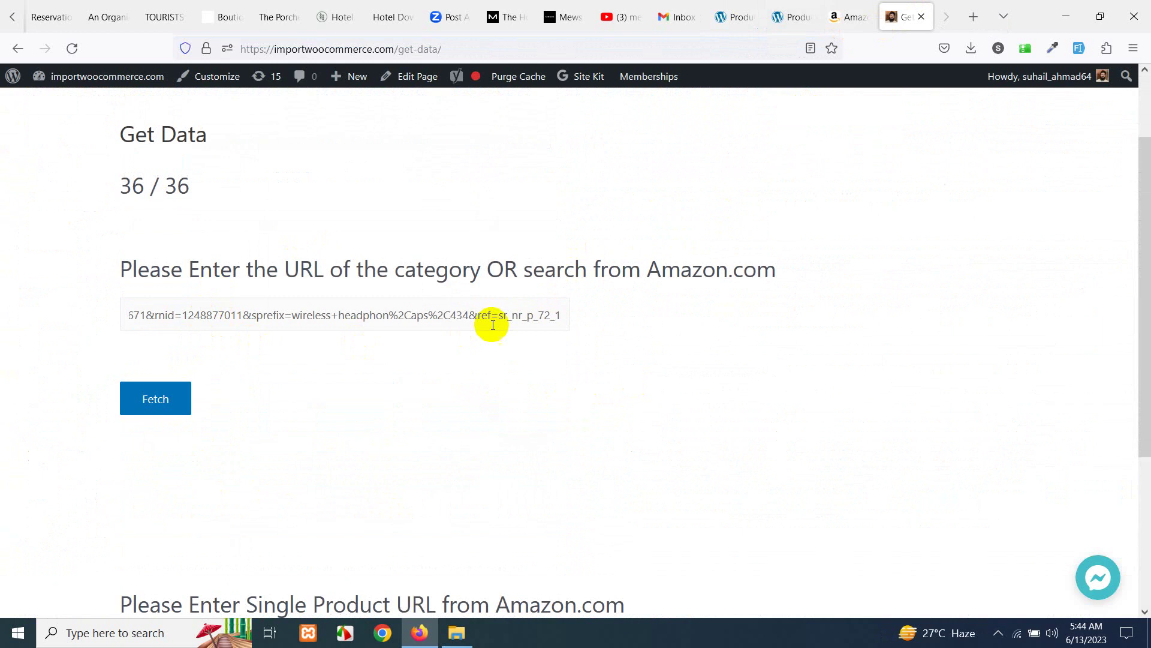
pyautogui.click(847, 16)
pyautogui.scroll(5, 597, 224)
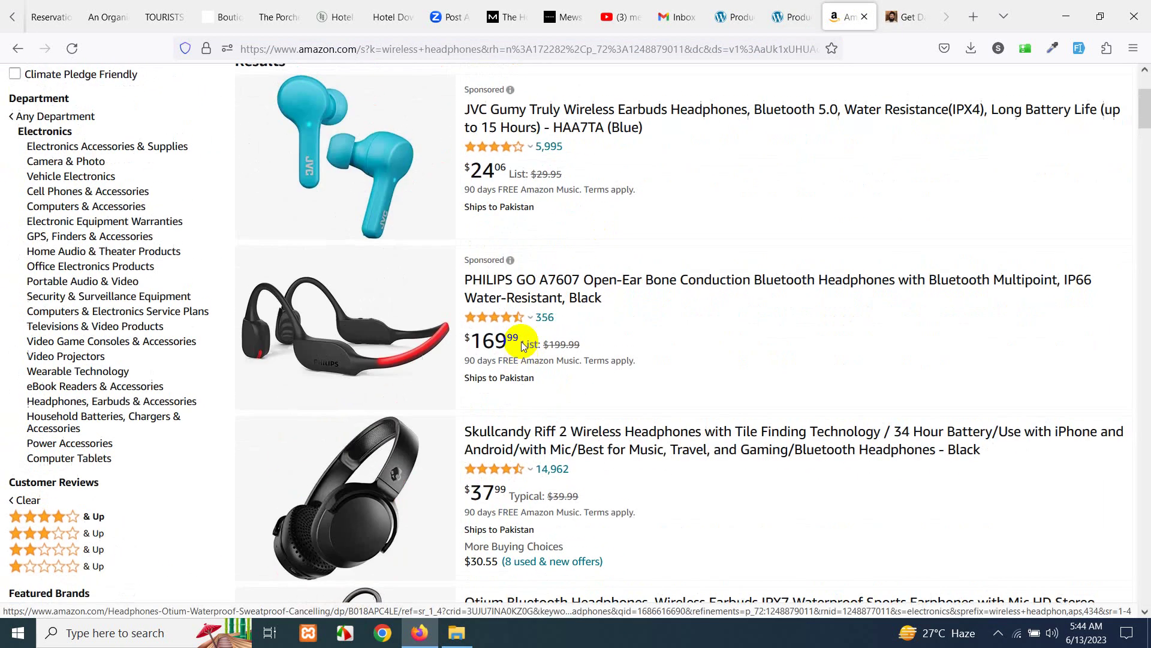
pyautogui.click(481, 324)
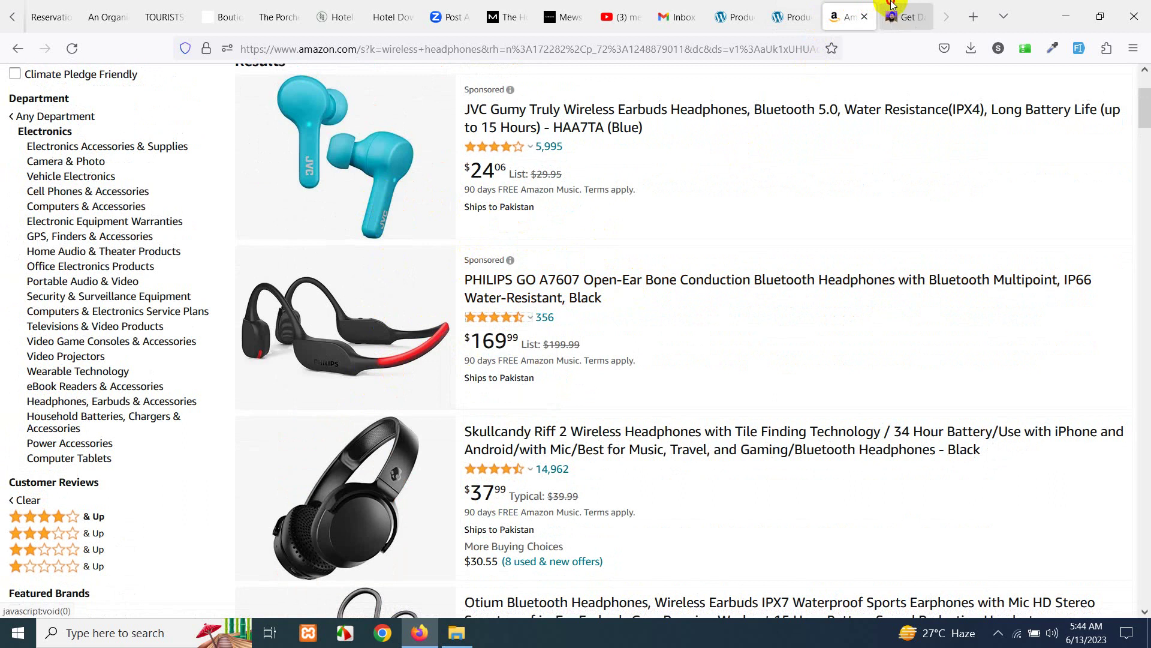
pyautogui.click(892, 5)
pyautogui.scroll(-4, 488, 347)
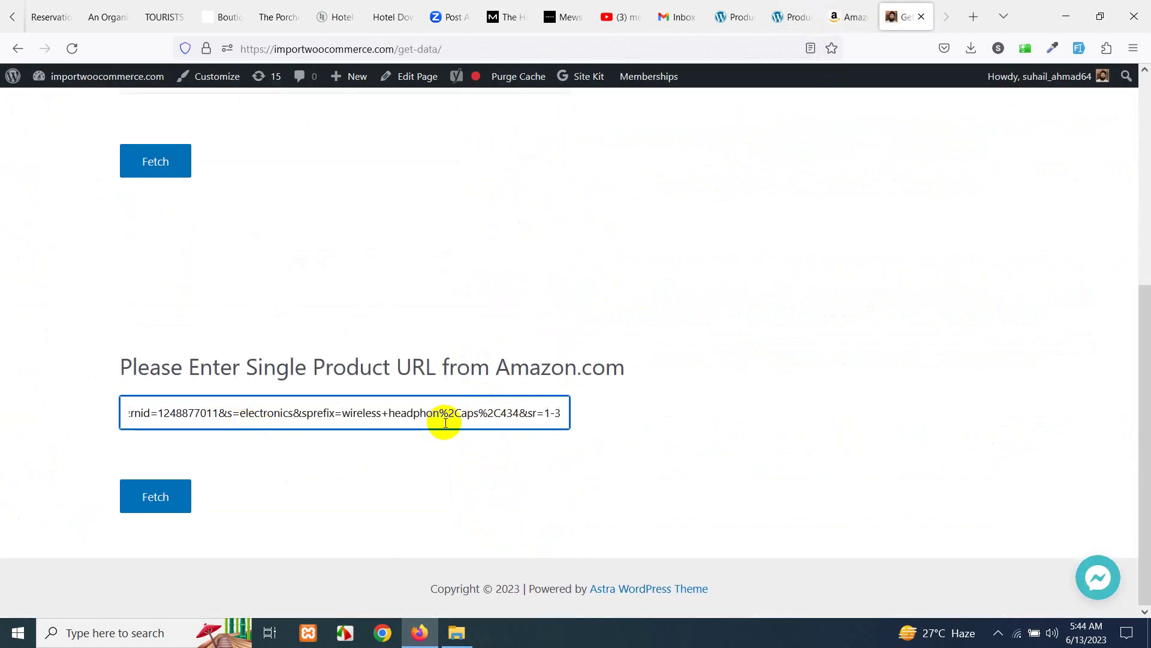
pyautogui.click(849, 9)
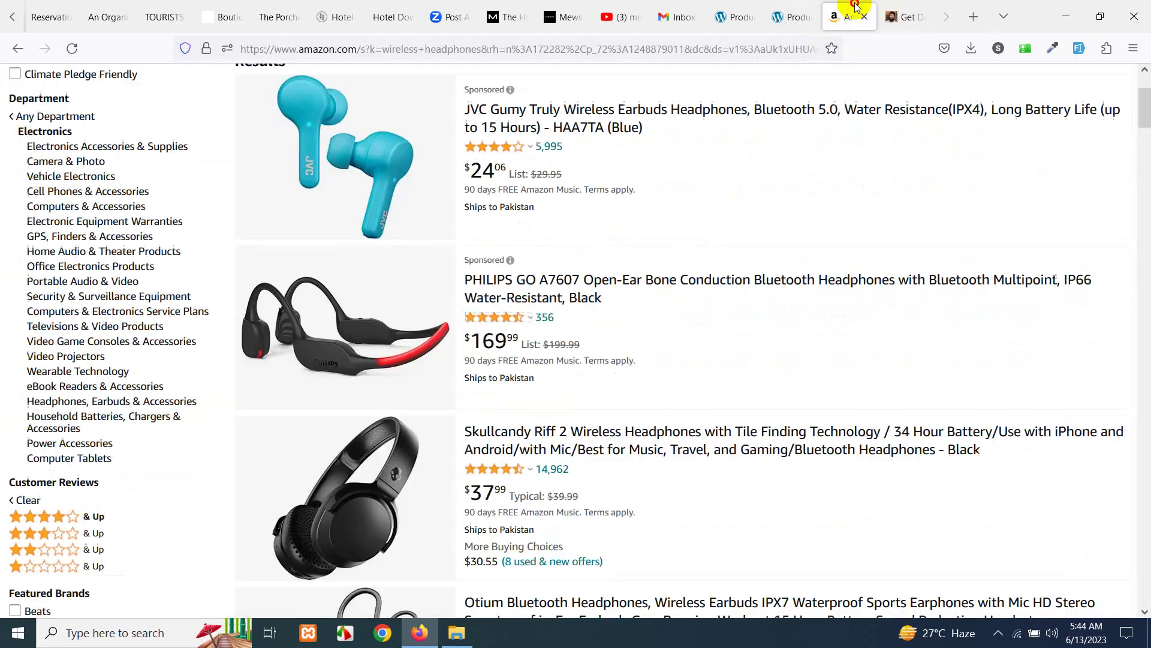
pyautogui.click(905, 17)
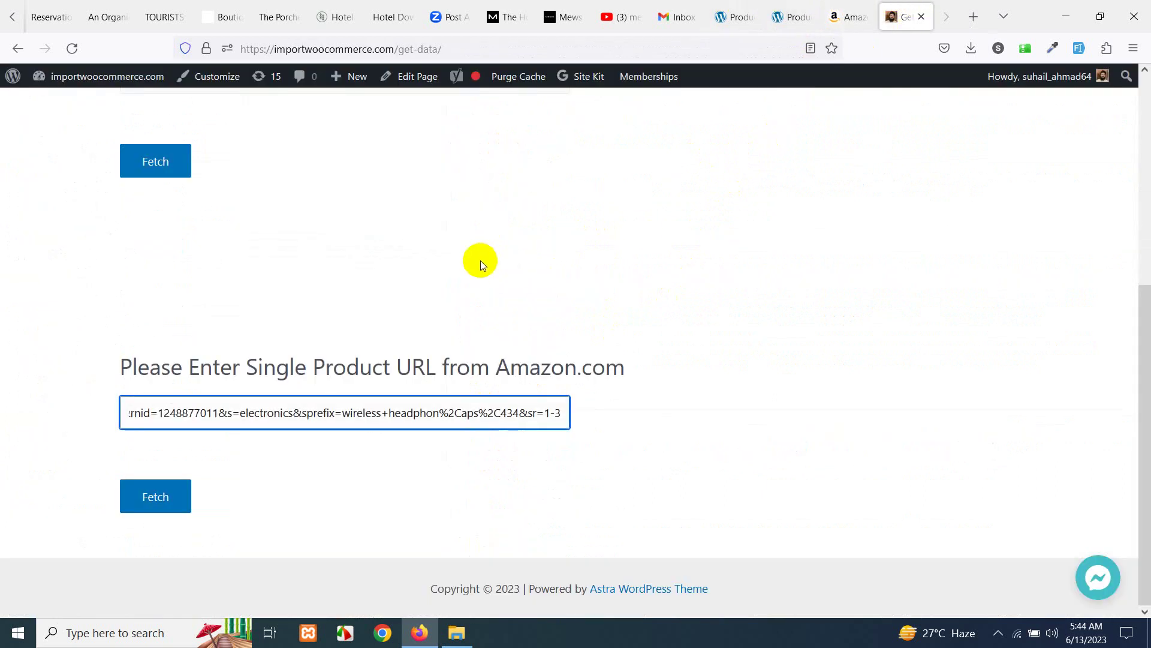
pyautogui.scroll(5, 280, 368)
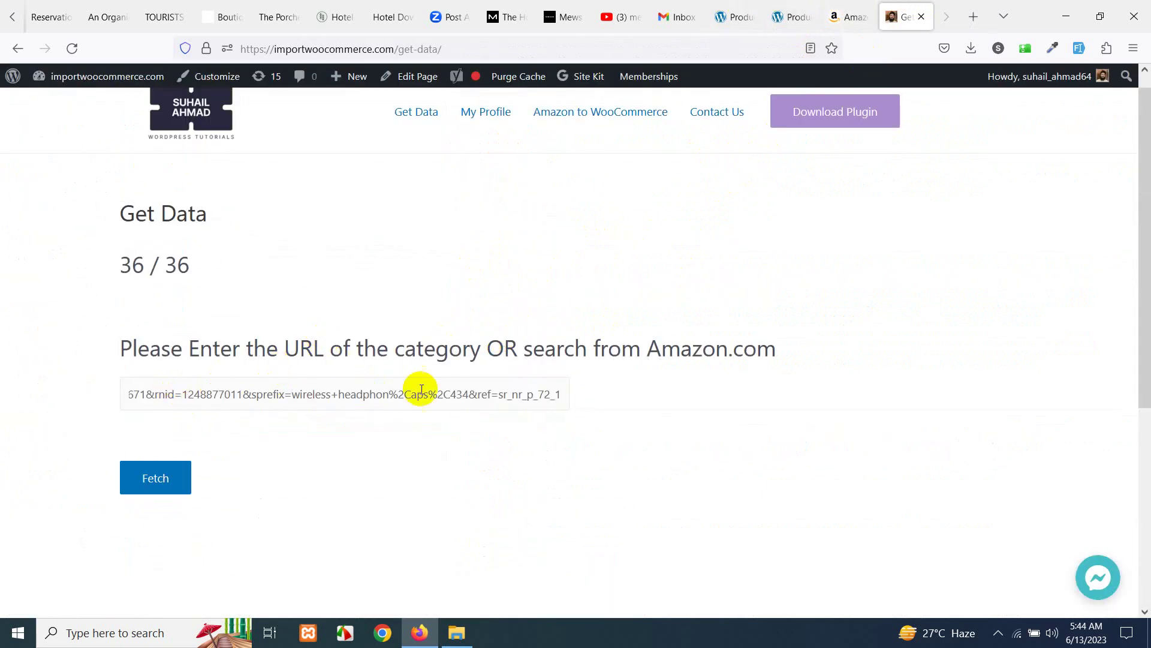
pyautogui.click(735, 16)
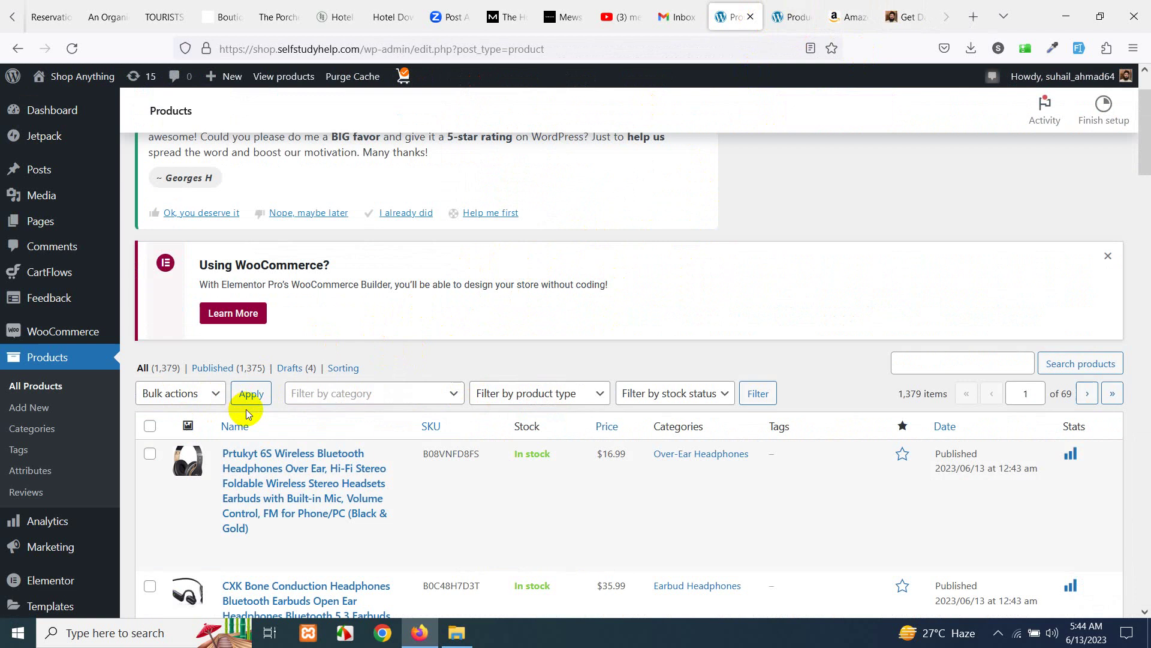
pyautogui.scroll(-5, 296, 360)
pyautogui.scroll(-3, 287, 348)
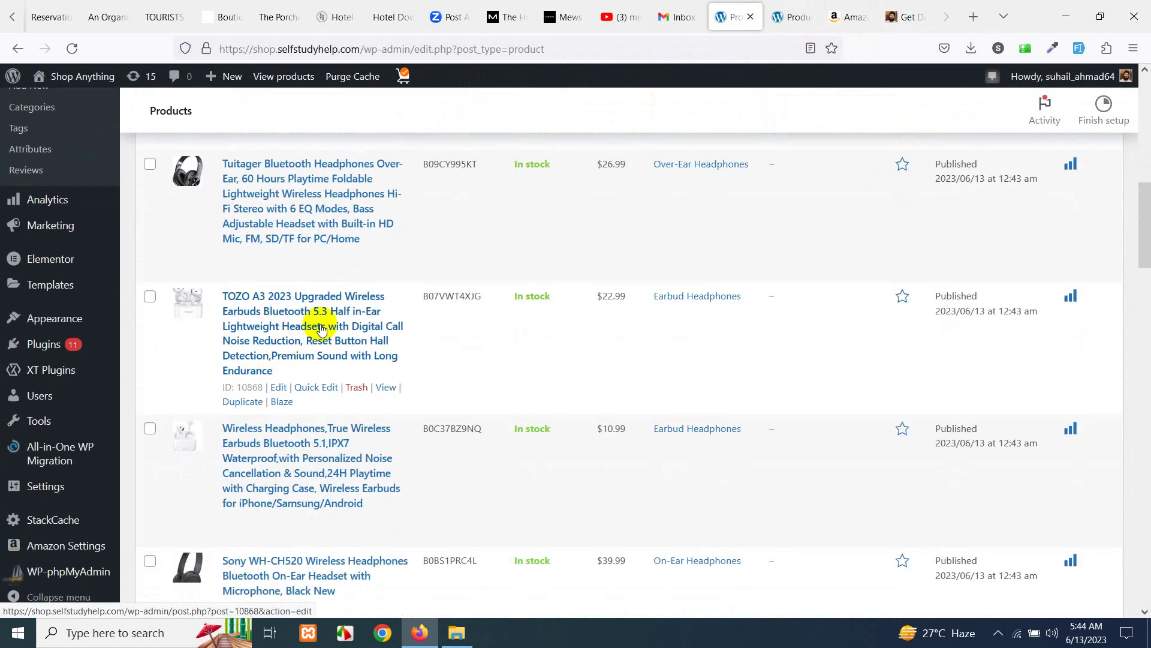
pyautogui.scroll(1, 690, 219)
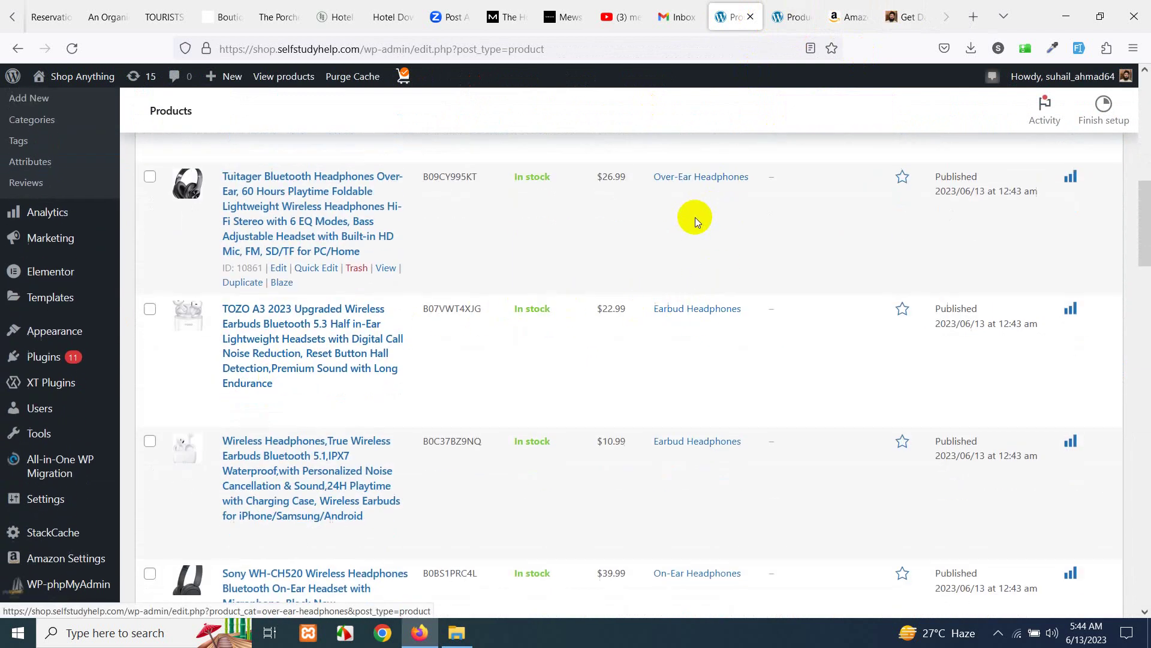
pyautogui.scroll(2, 696, 270)
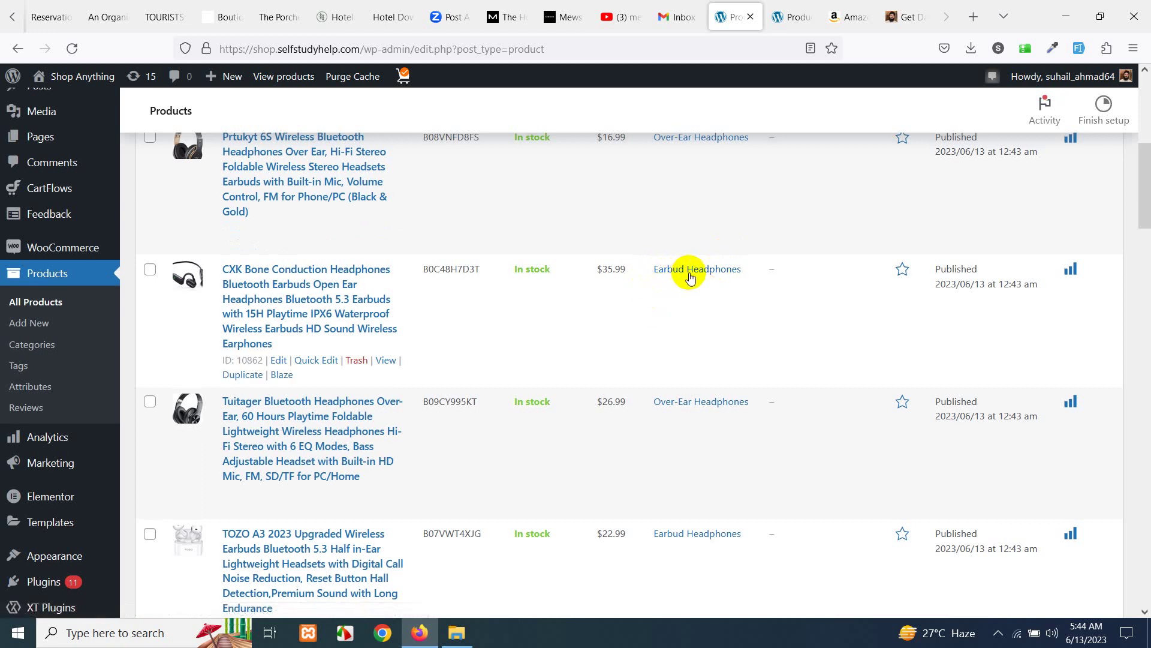
pyautogui.scroll(1, 690, 277)
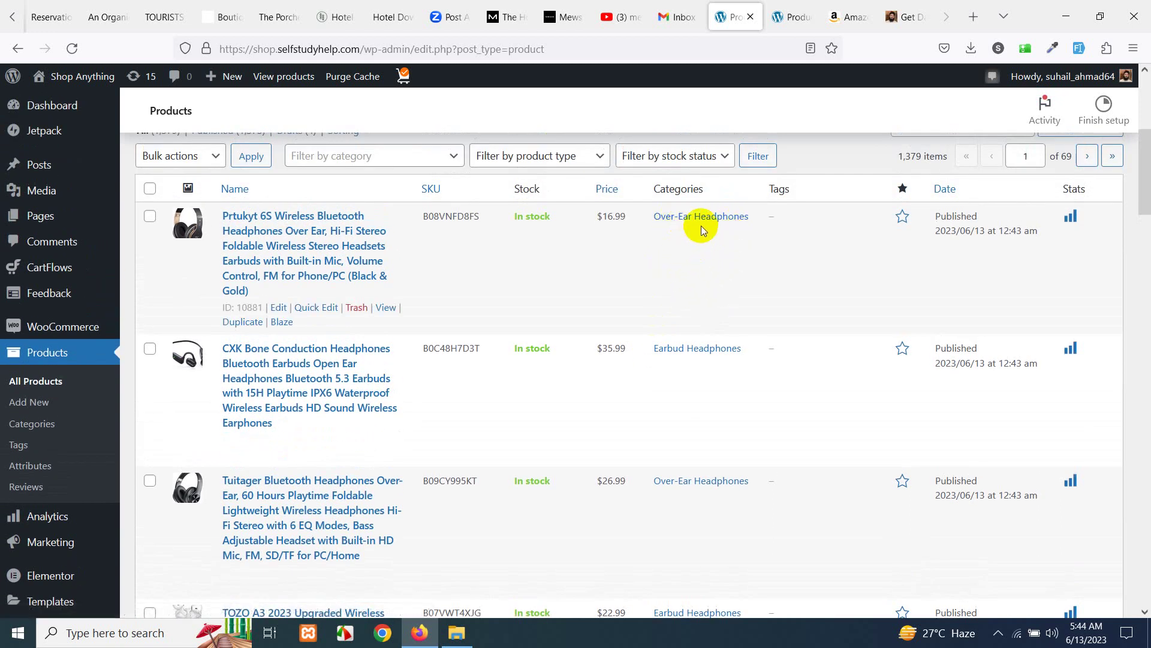
pyautogui.scroll(-8, 721, 277)
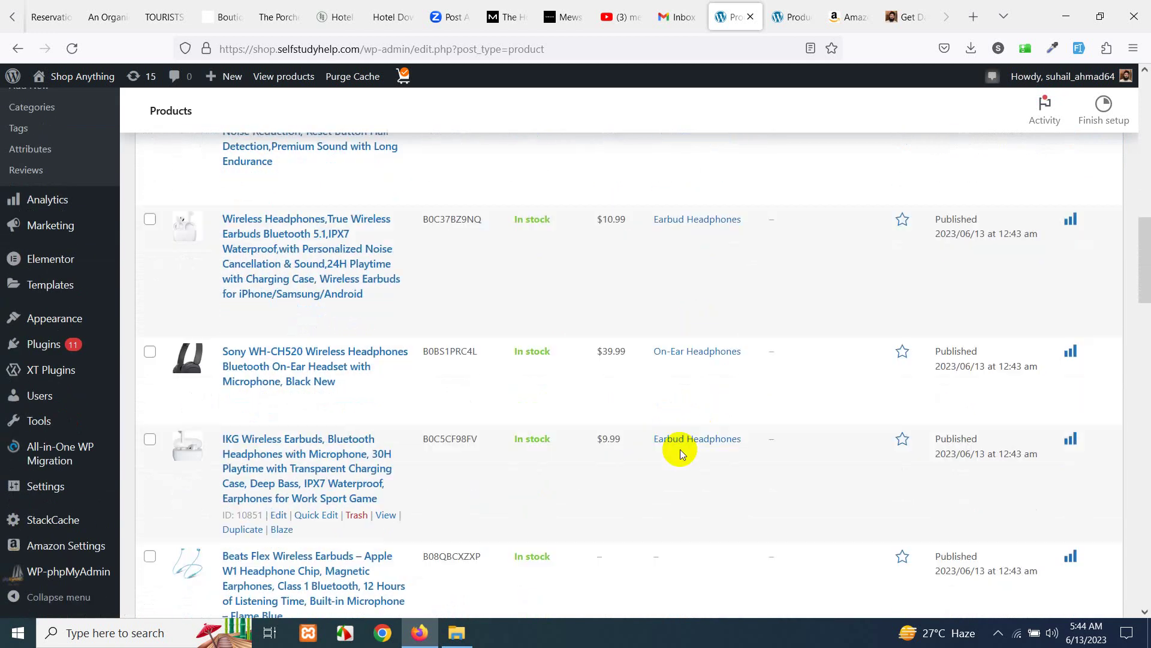
pyautogui.scroll(-5, 687, 435)
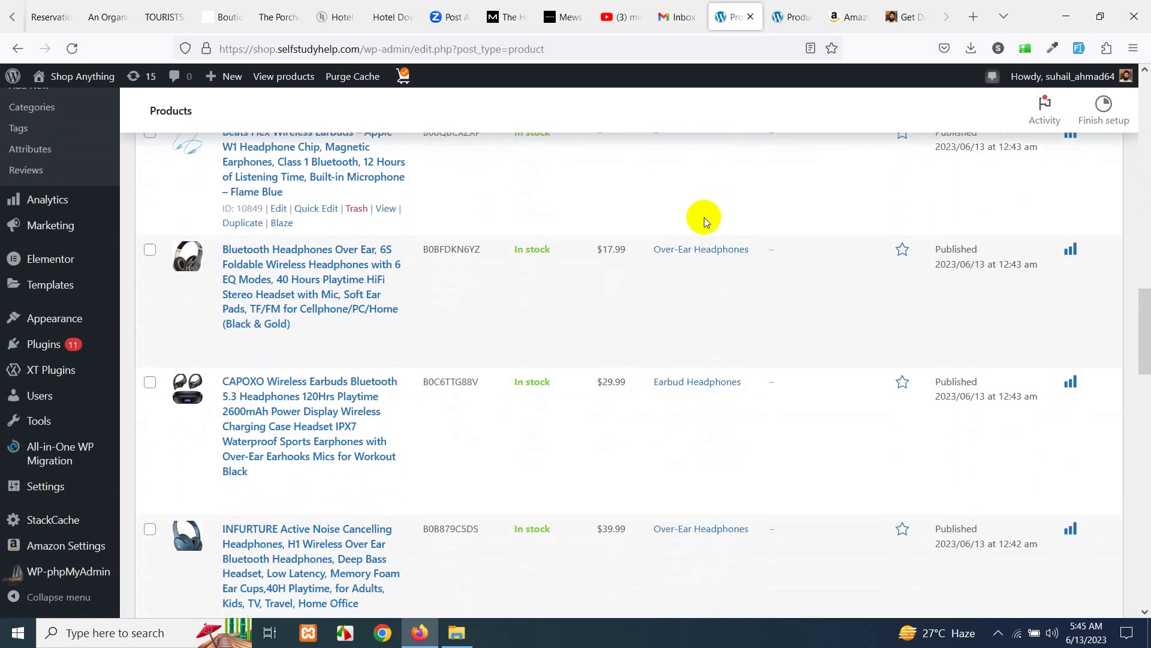
pyautogui.scroll(15, 570, 360)
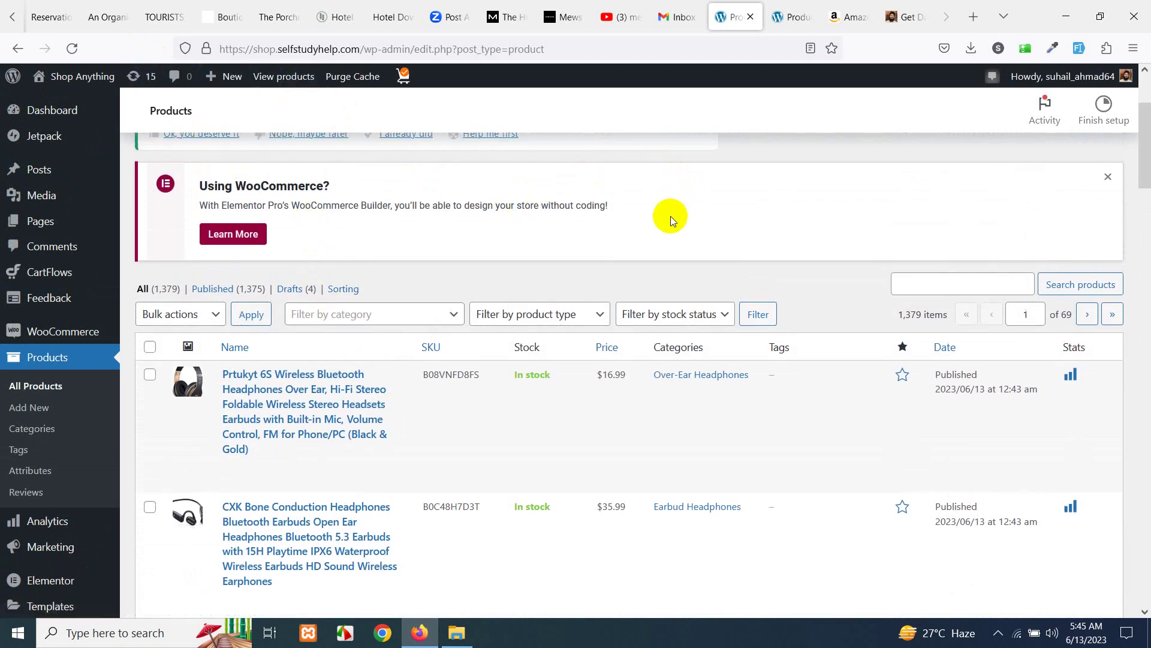
pyautogui.scroll(3, 693, 289)
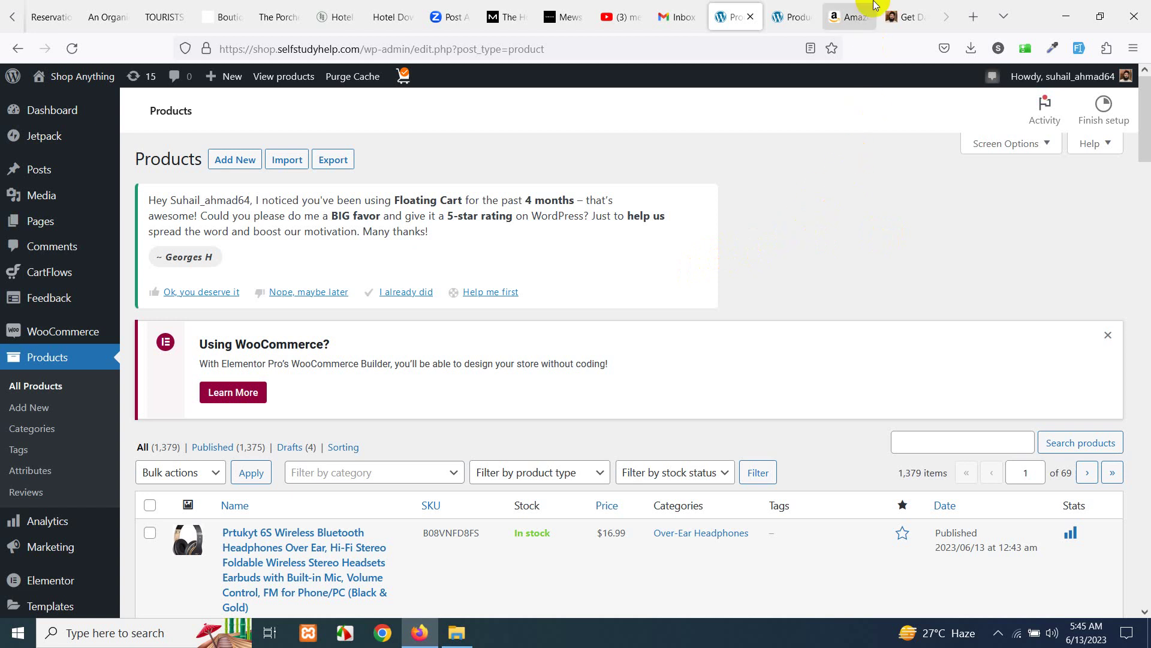
# - Stop at the Get Data page (still 36 / 36), then return to Amazon's wireless-headphones results
pyautogui.click(900, 16)
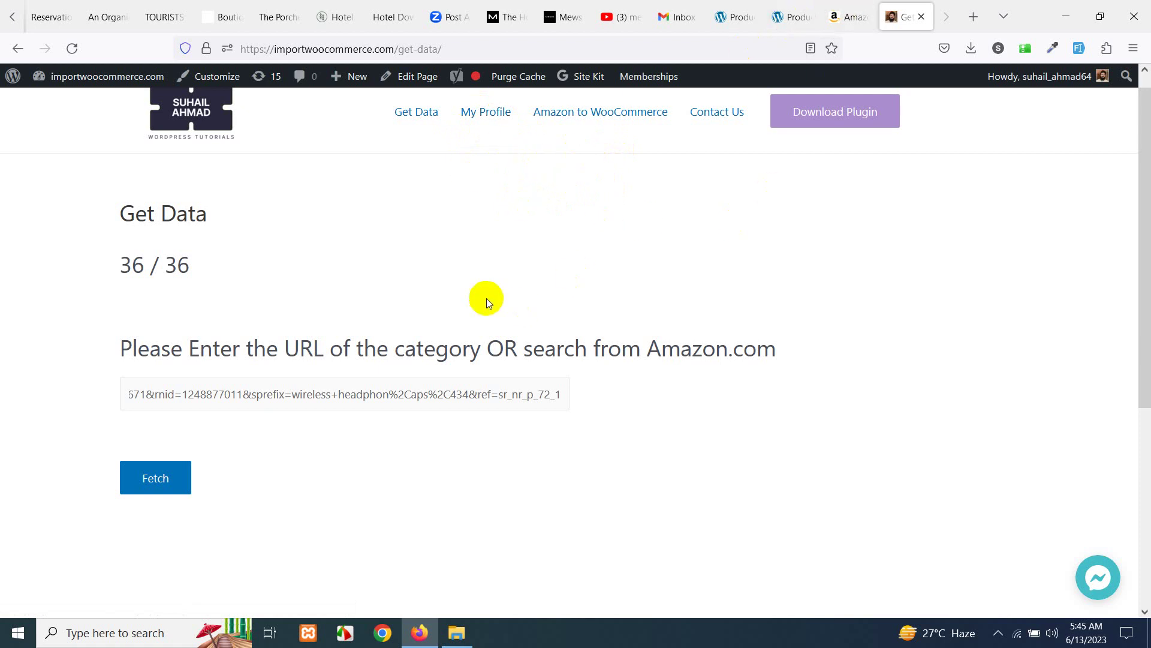
pyautogui.click(849, 16)
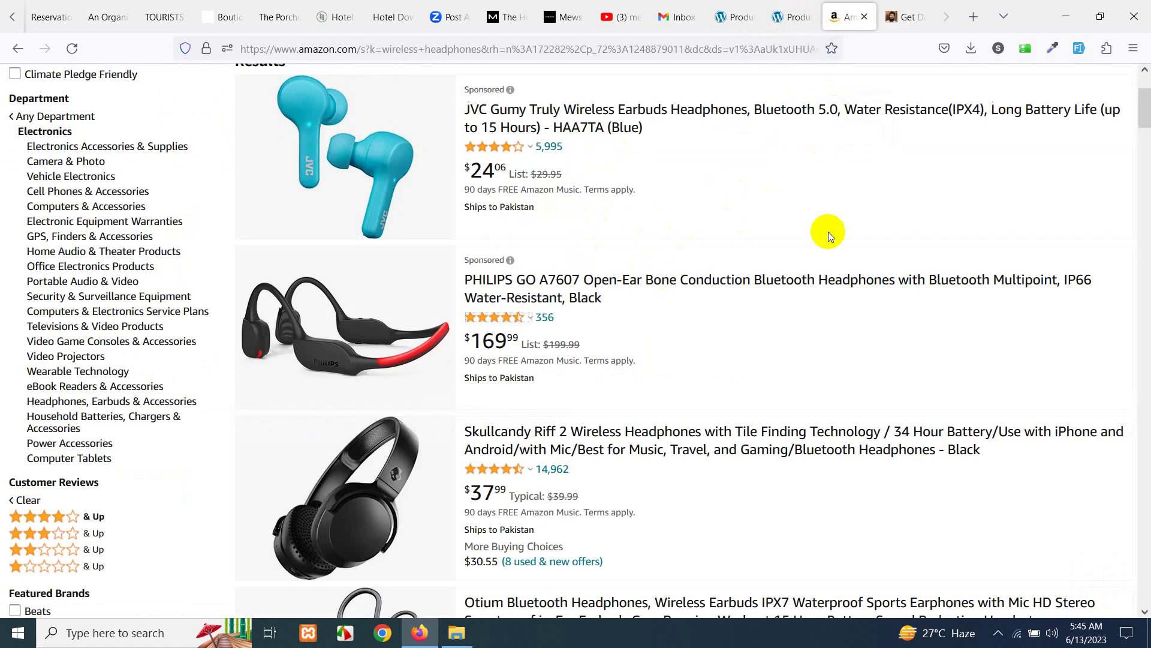